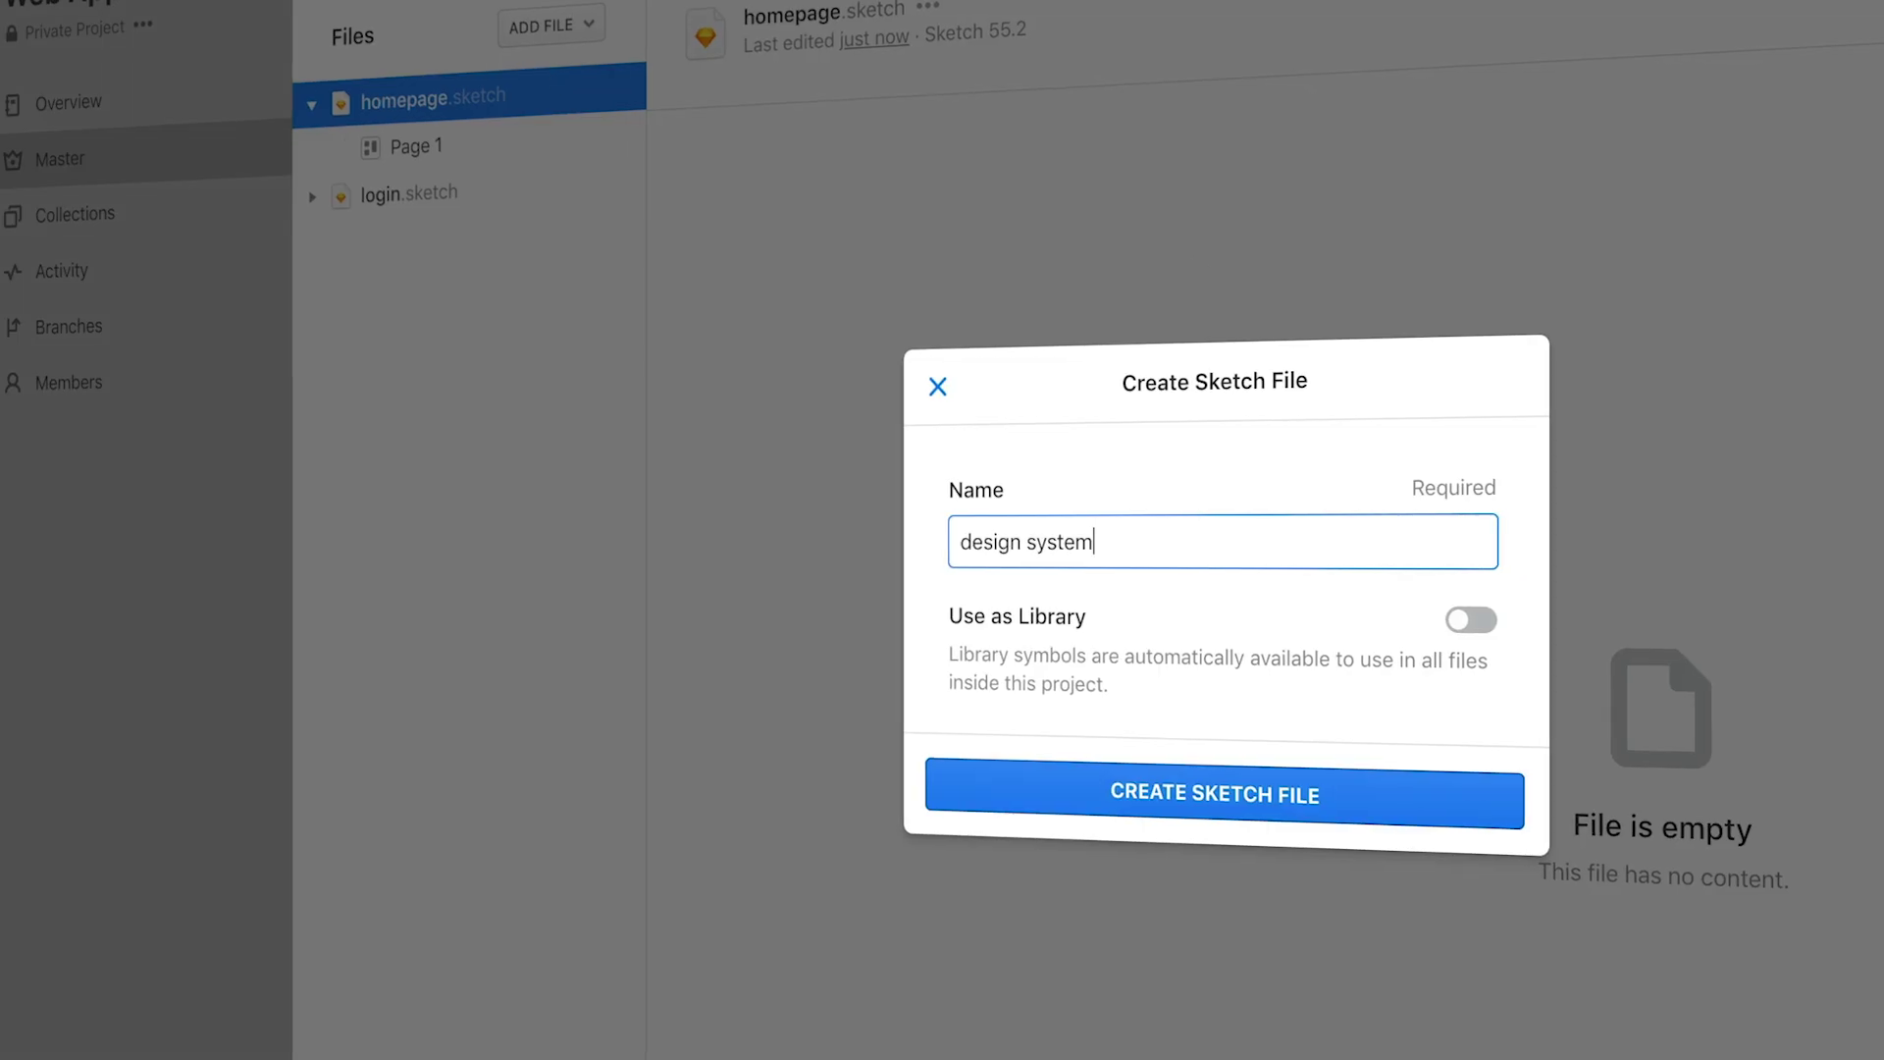
Create an empty 'design system' Sketch file in Web App, then expand login.sketch's pages
left_click(1315, 811)
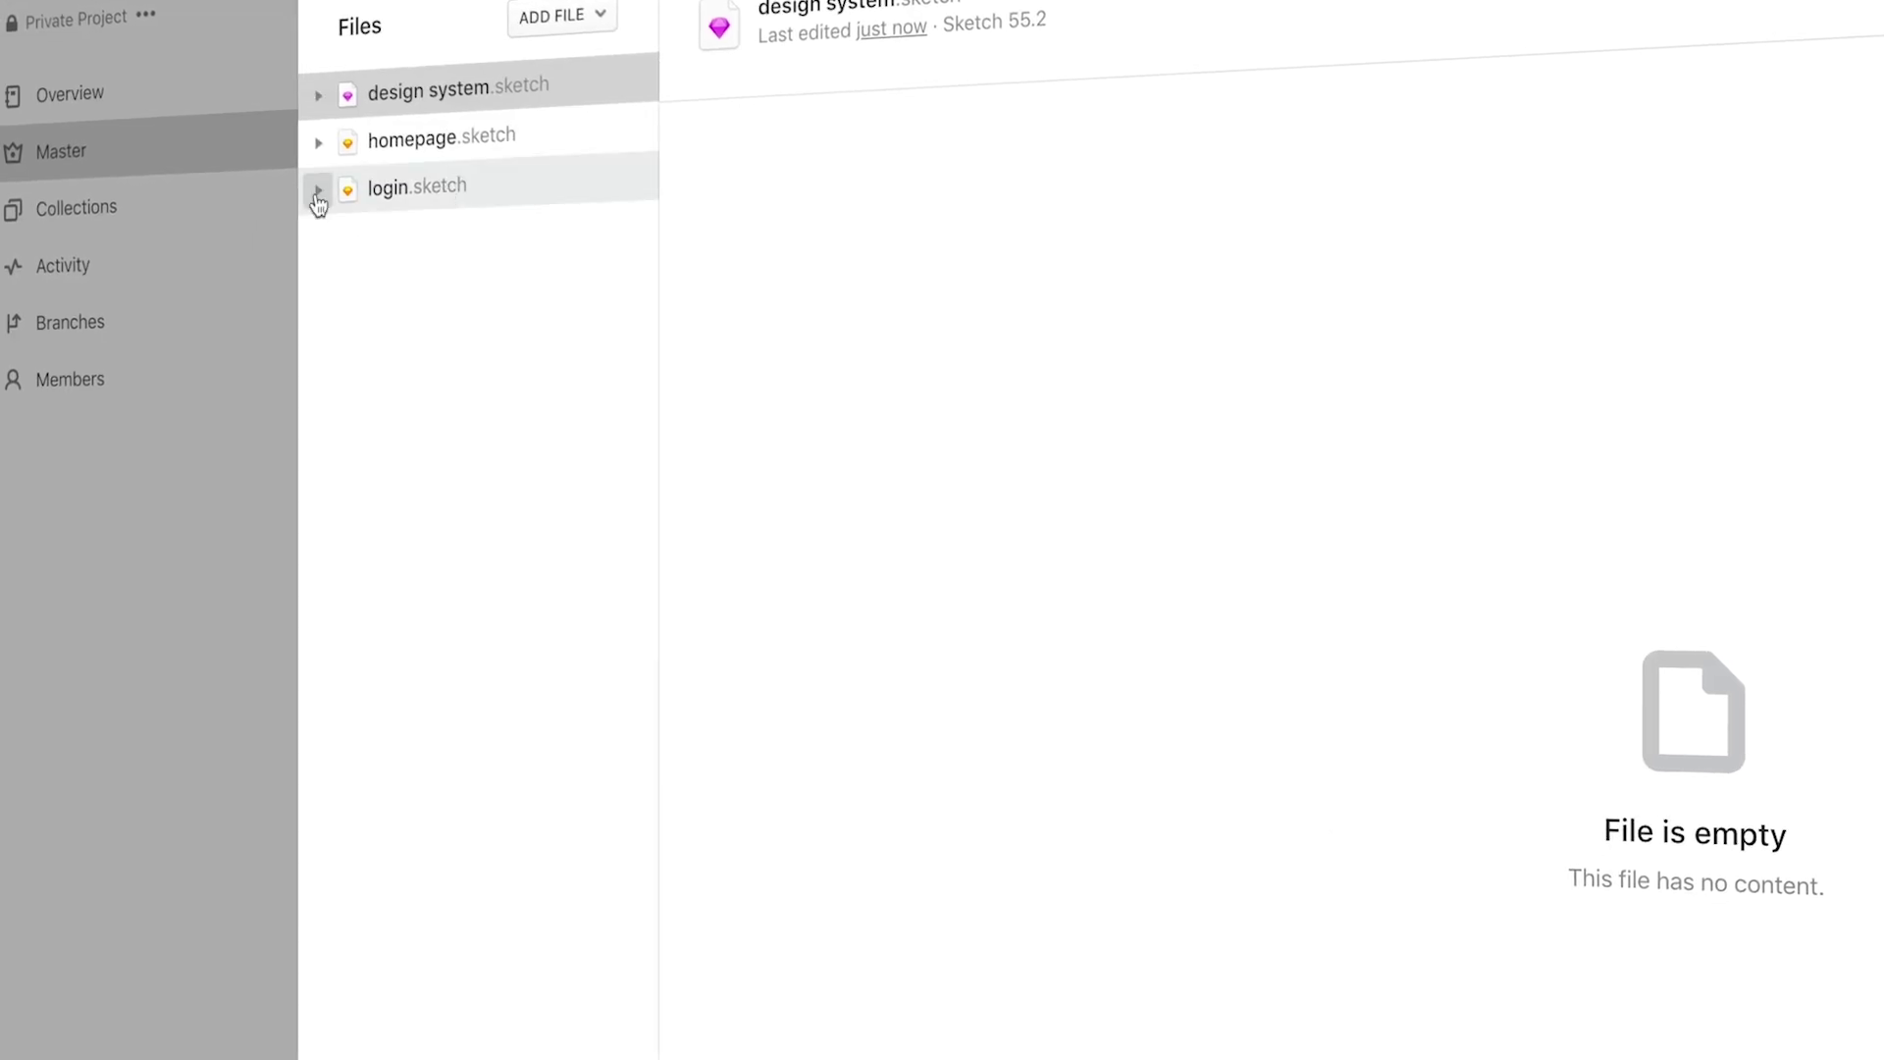
left_click(316, 238)
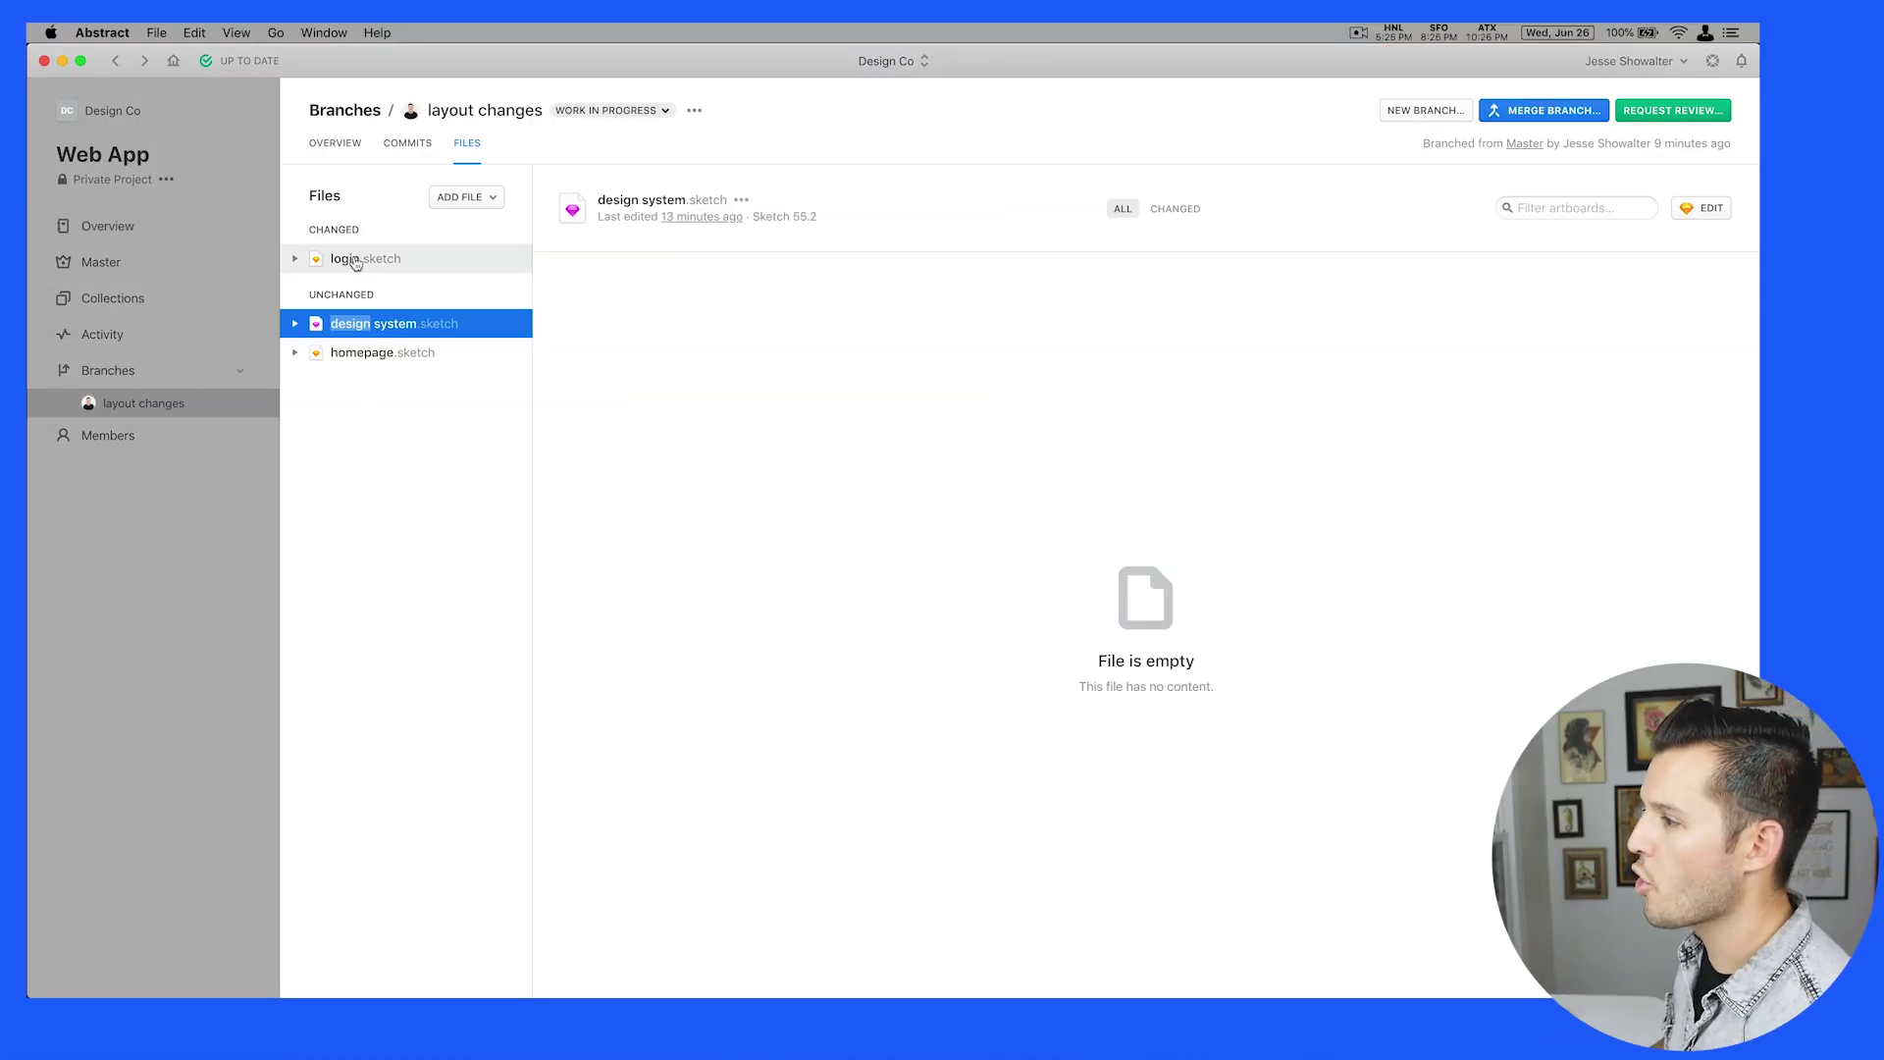
Open login.sketch and drag the login form down to the Login artboard's vertical centre
double_click(355, 261)
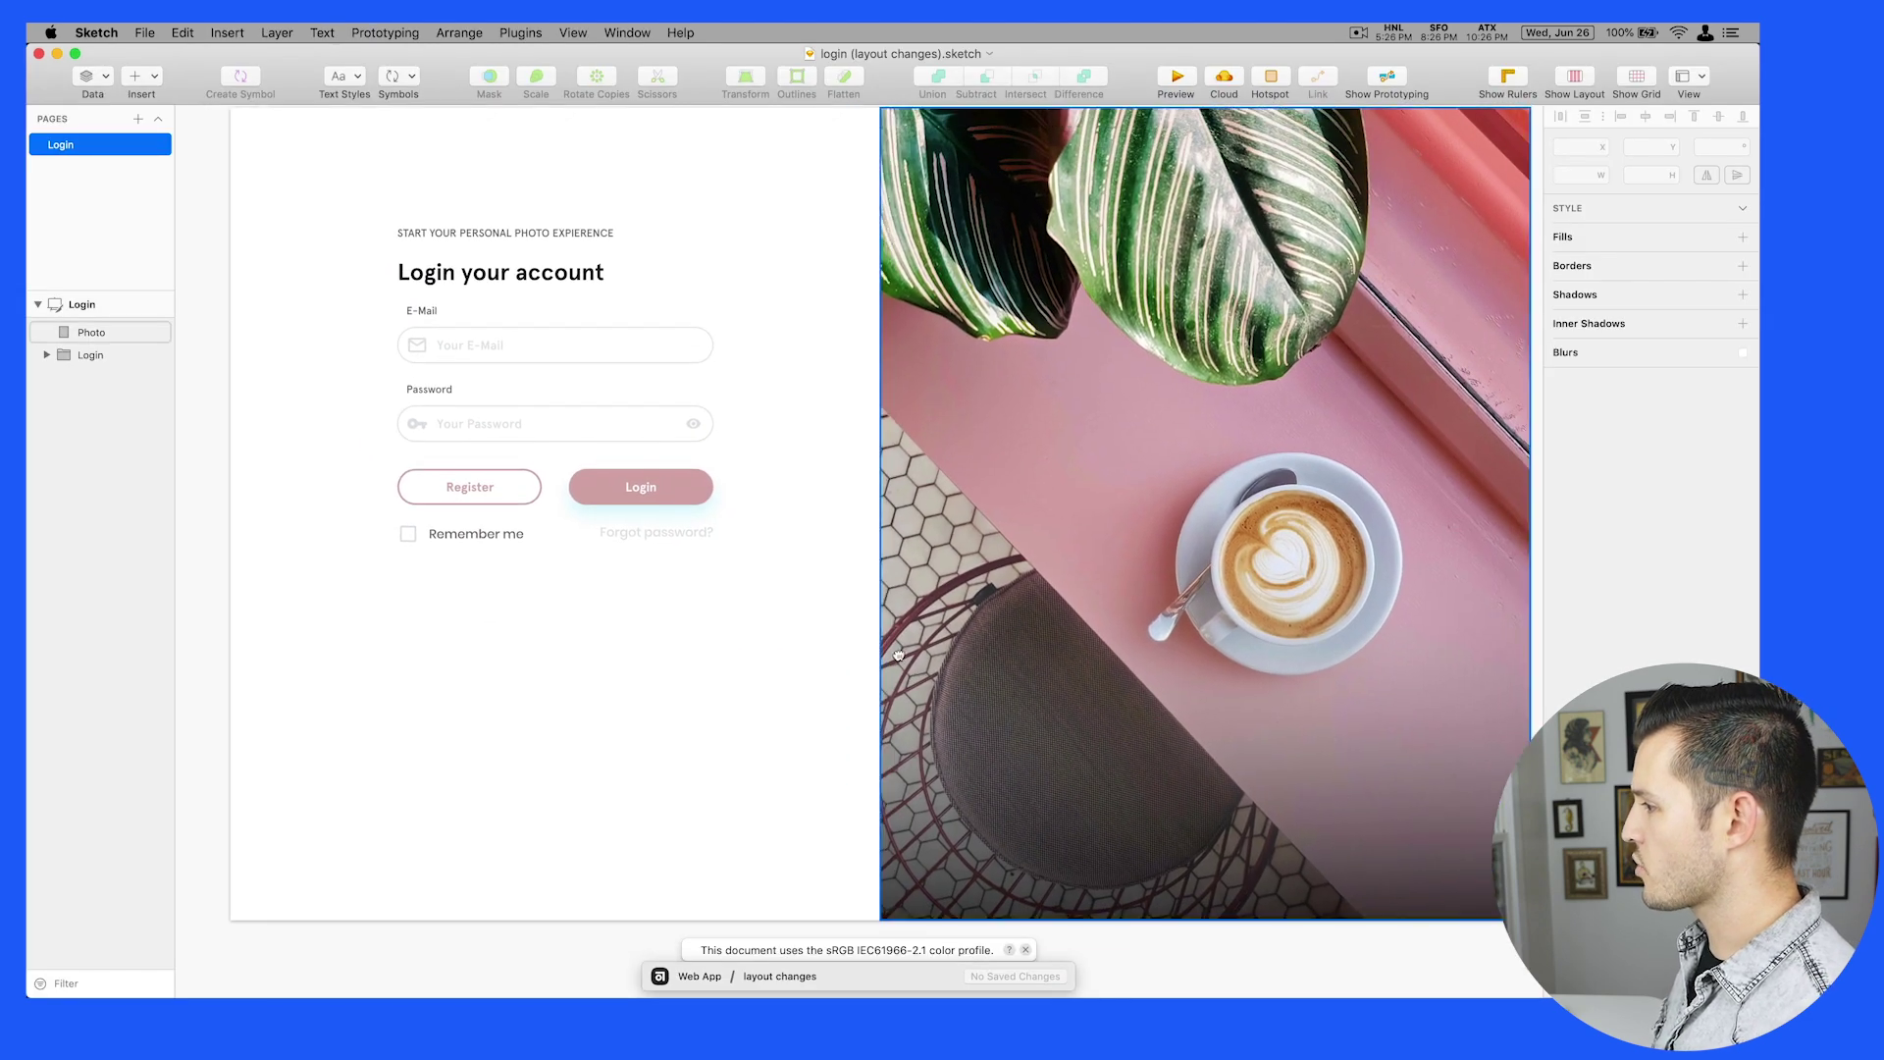
left_click_drag(652, 450, 659, 577)
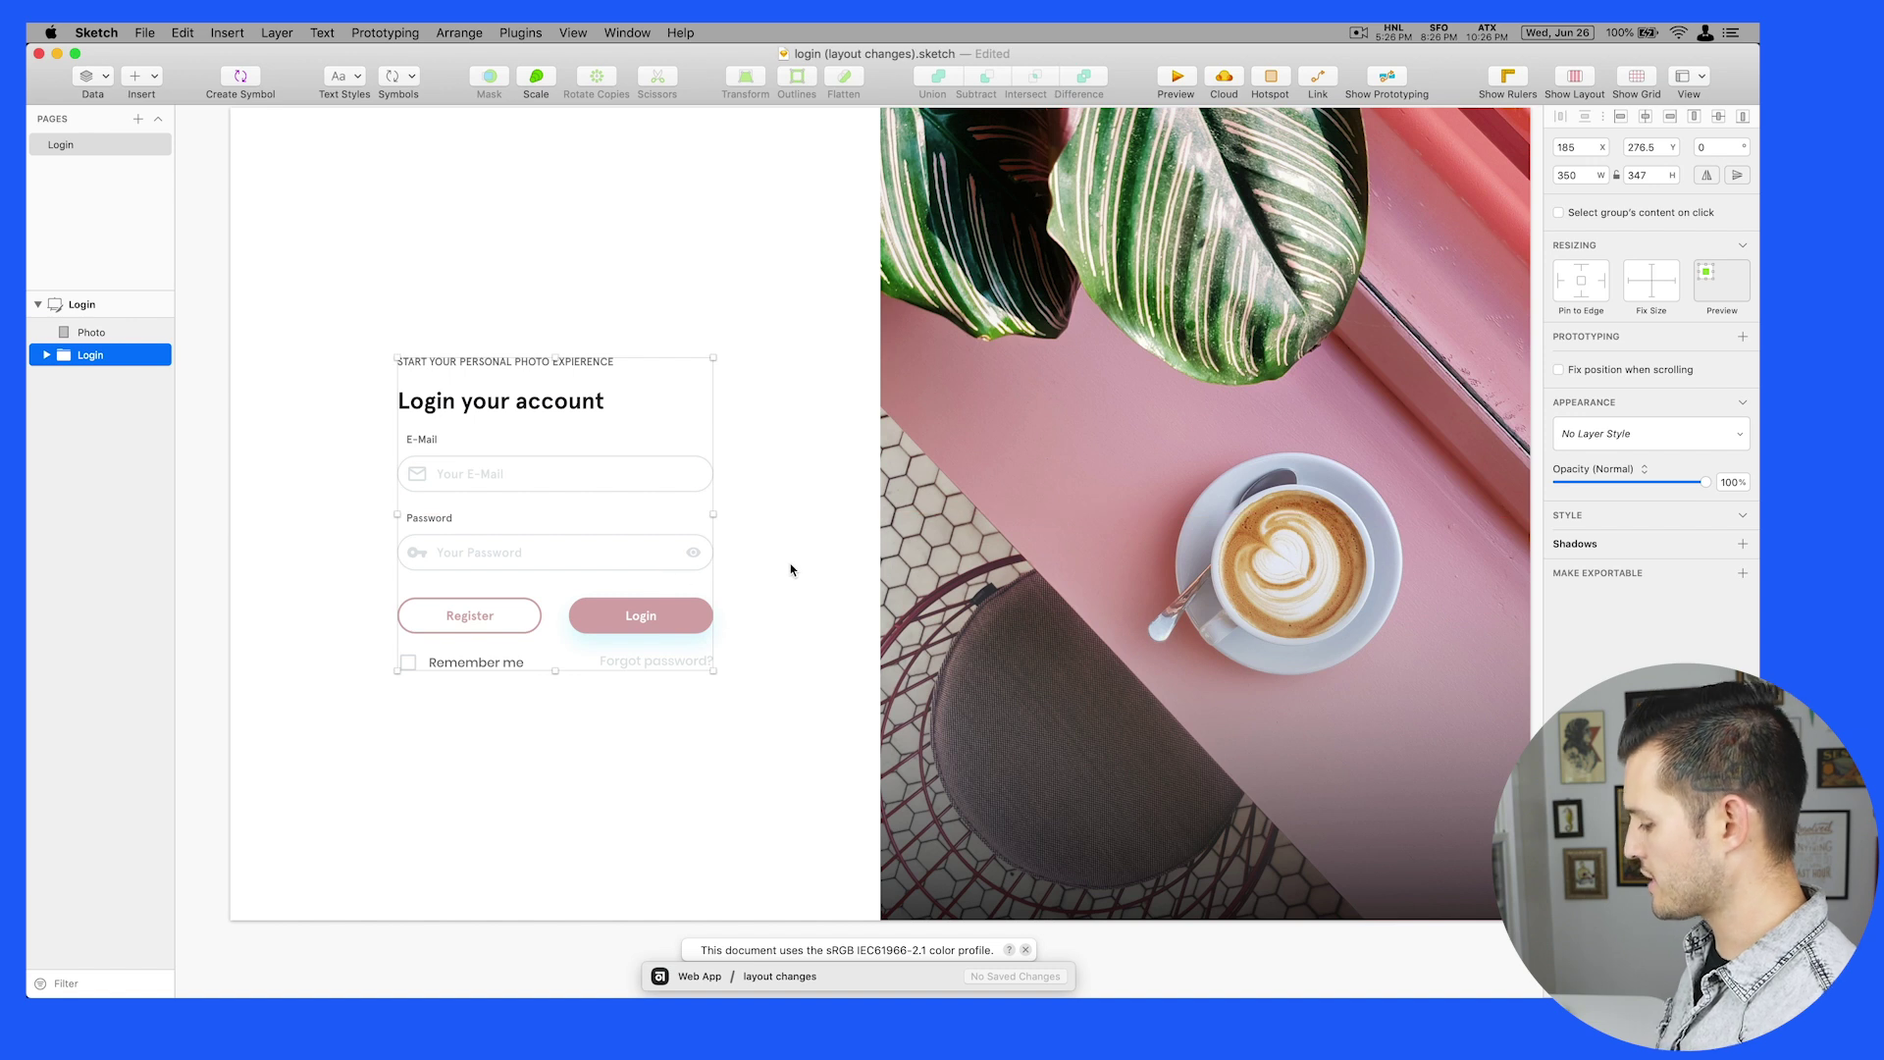
key("super+minus")
left_click(1023, 951)
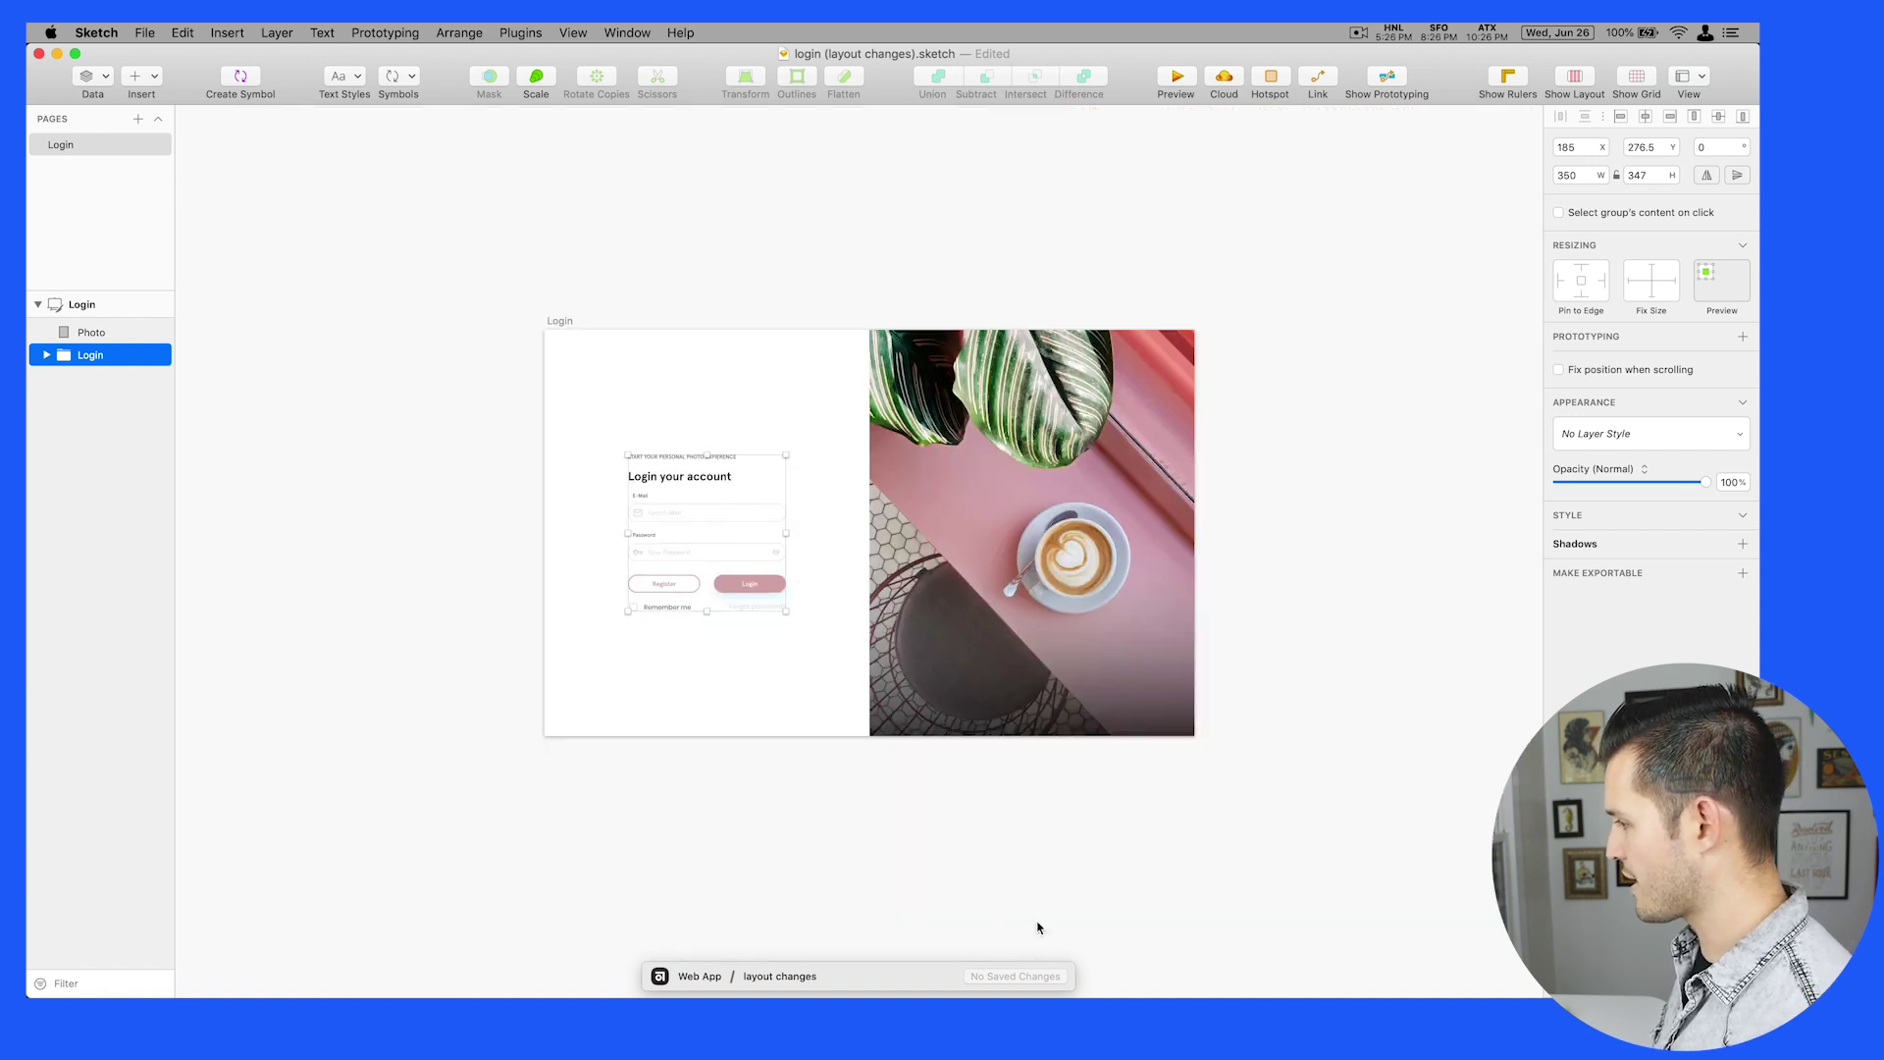
left_click(465, 285)
left_click_drag(1189, 822, 1309, 822)
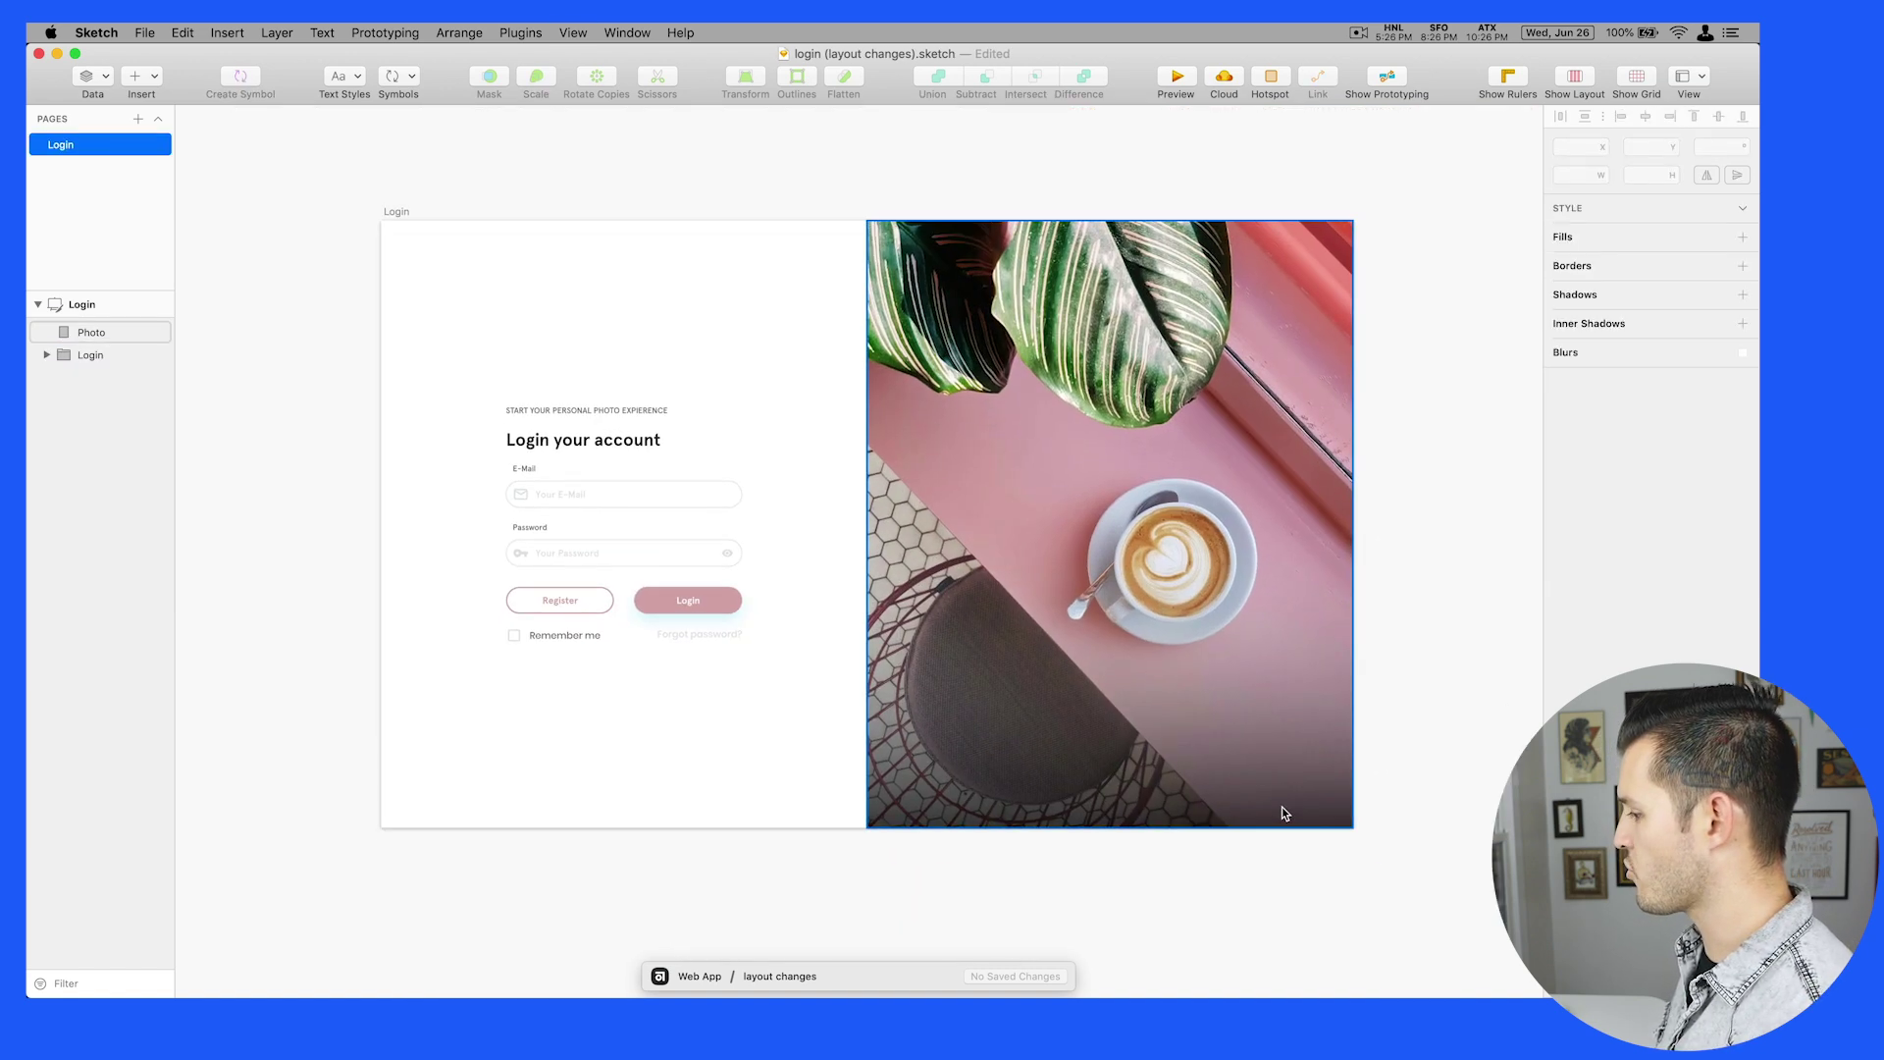
Save and commit the change to layout changes as 'moved layout back to center'
key("super+s")
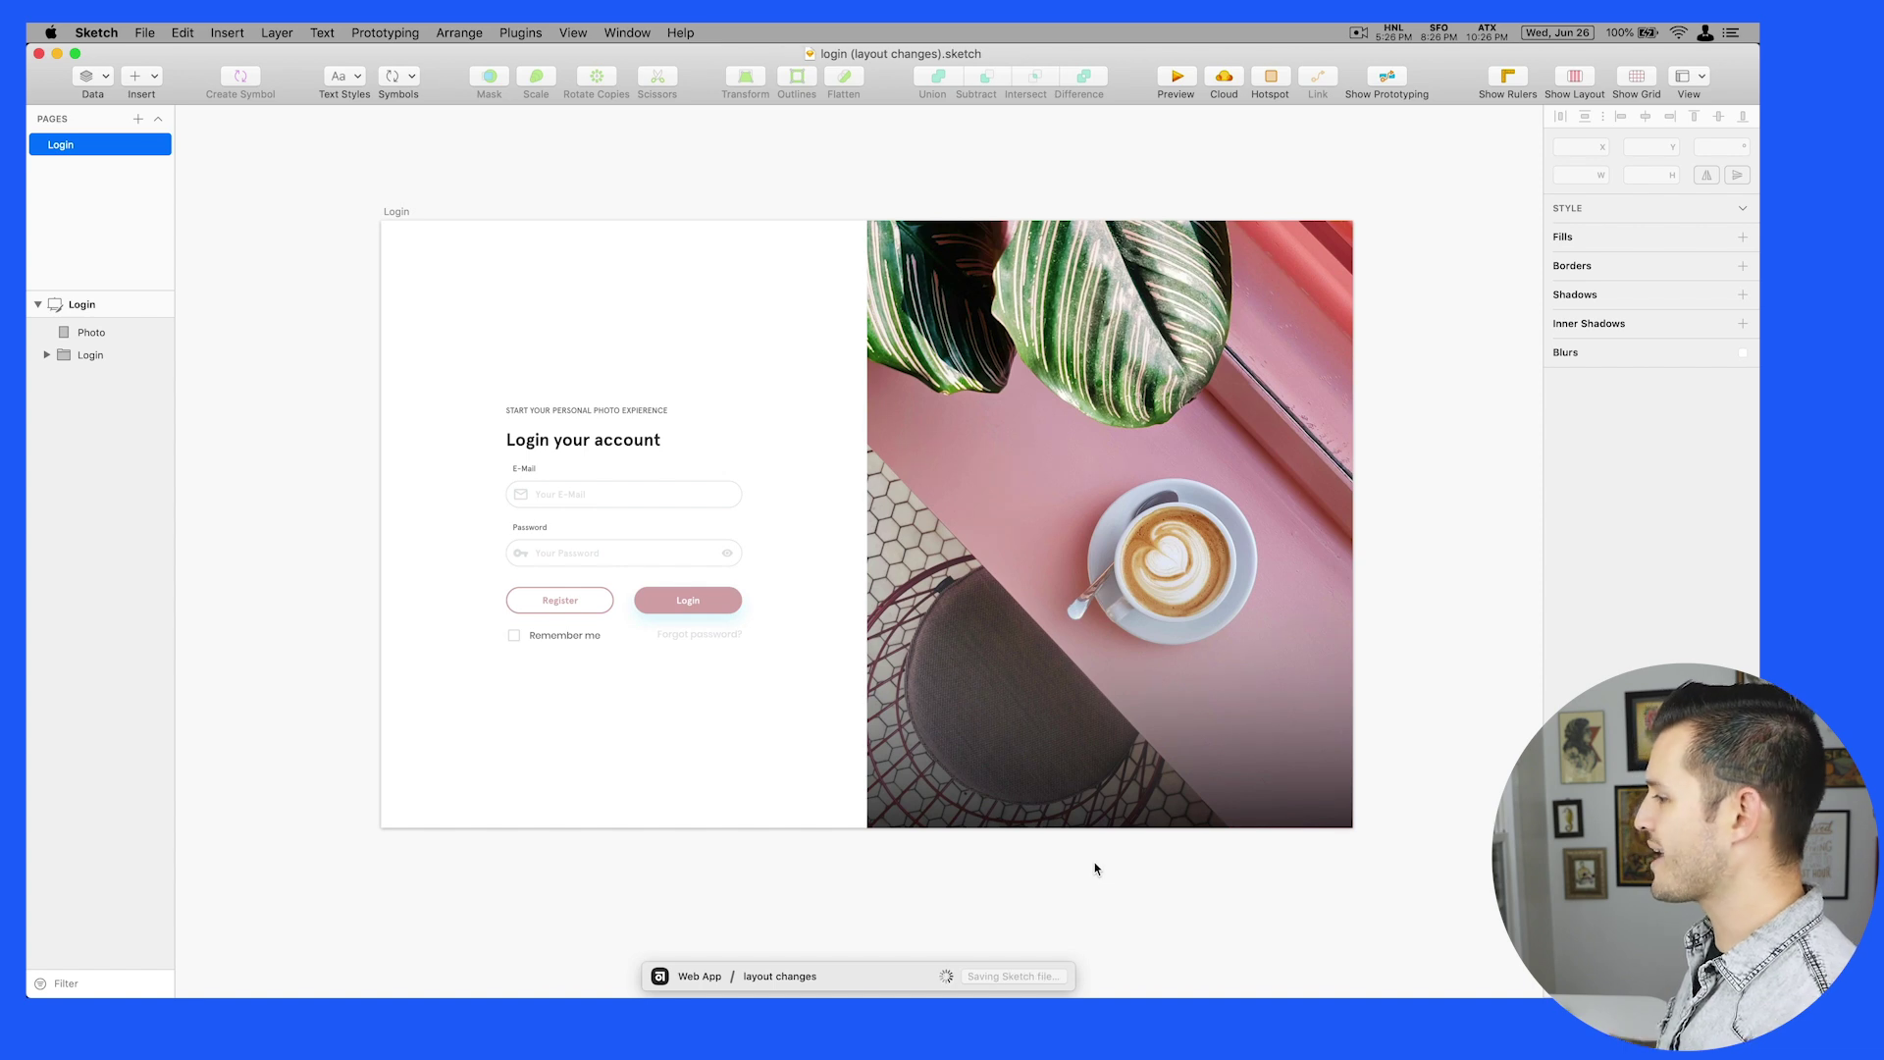
left_click(1030, 978)
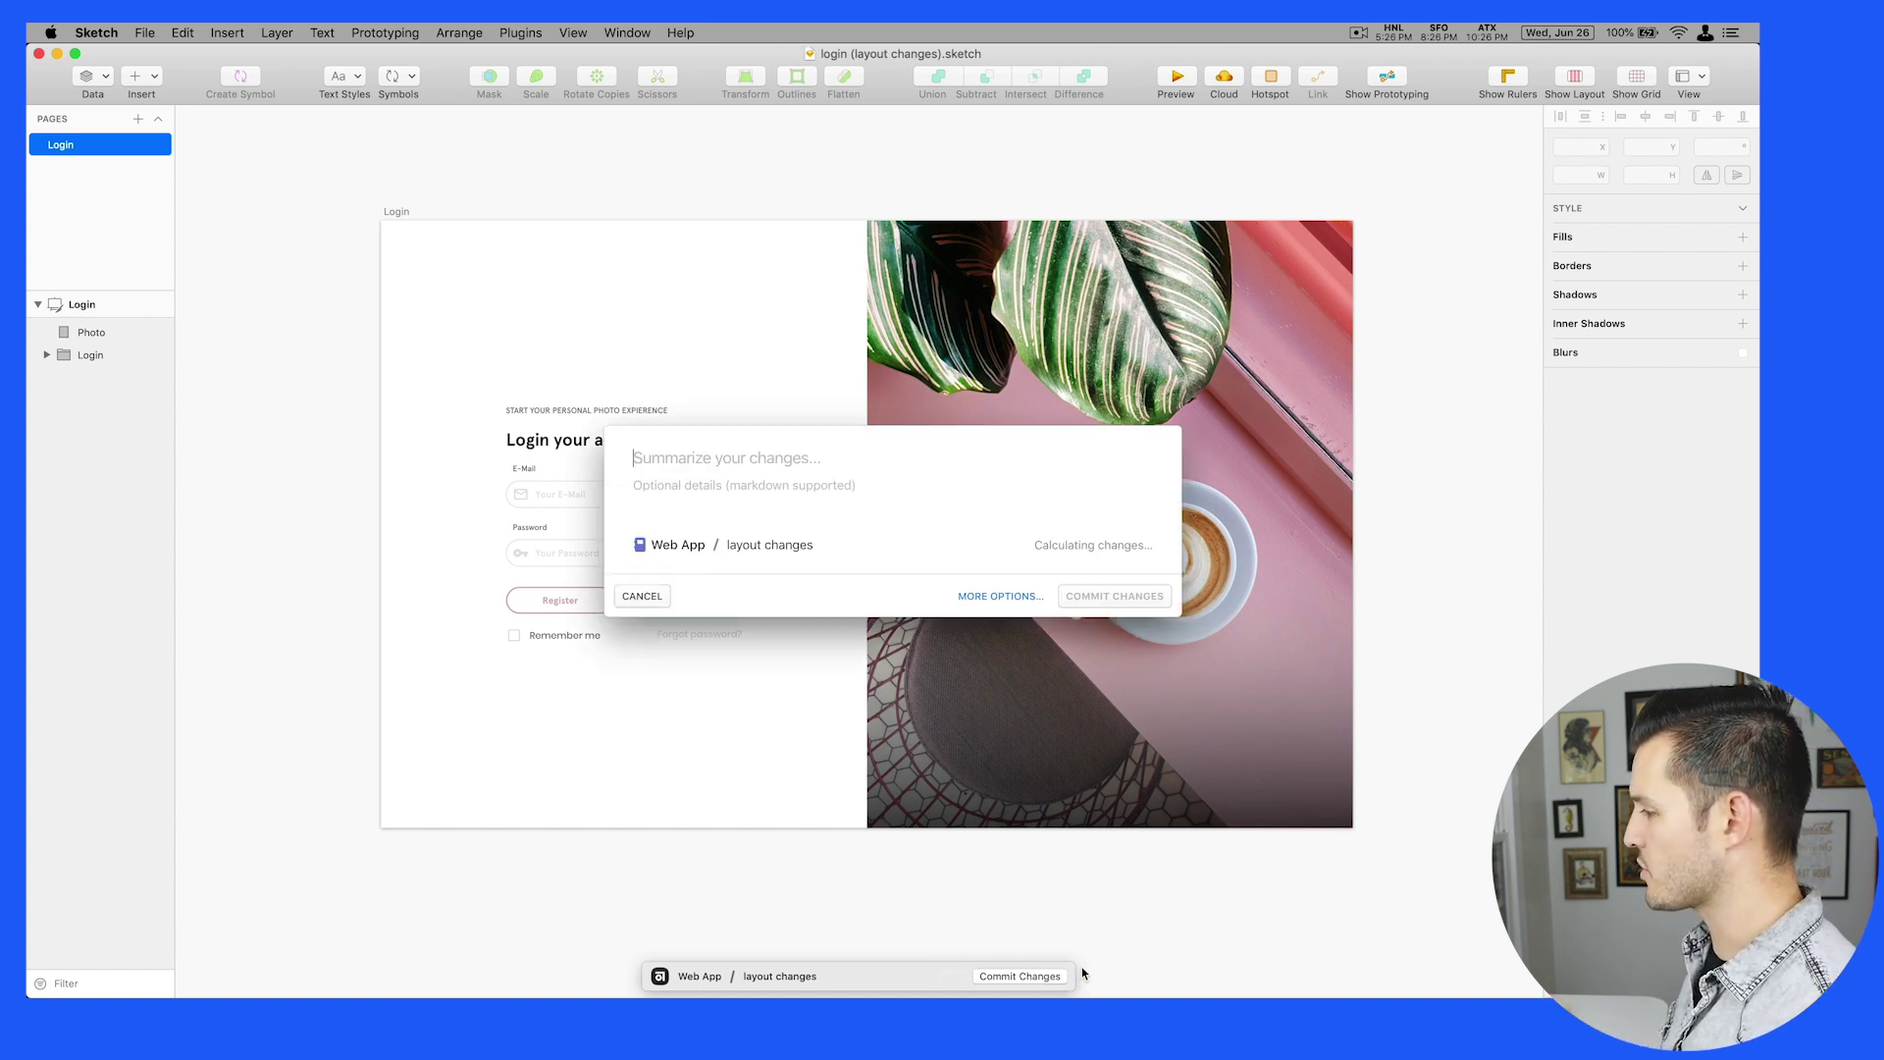
type("moved layout back to center")
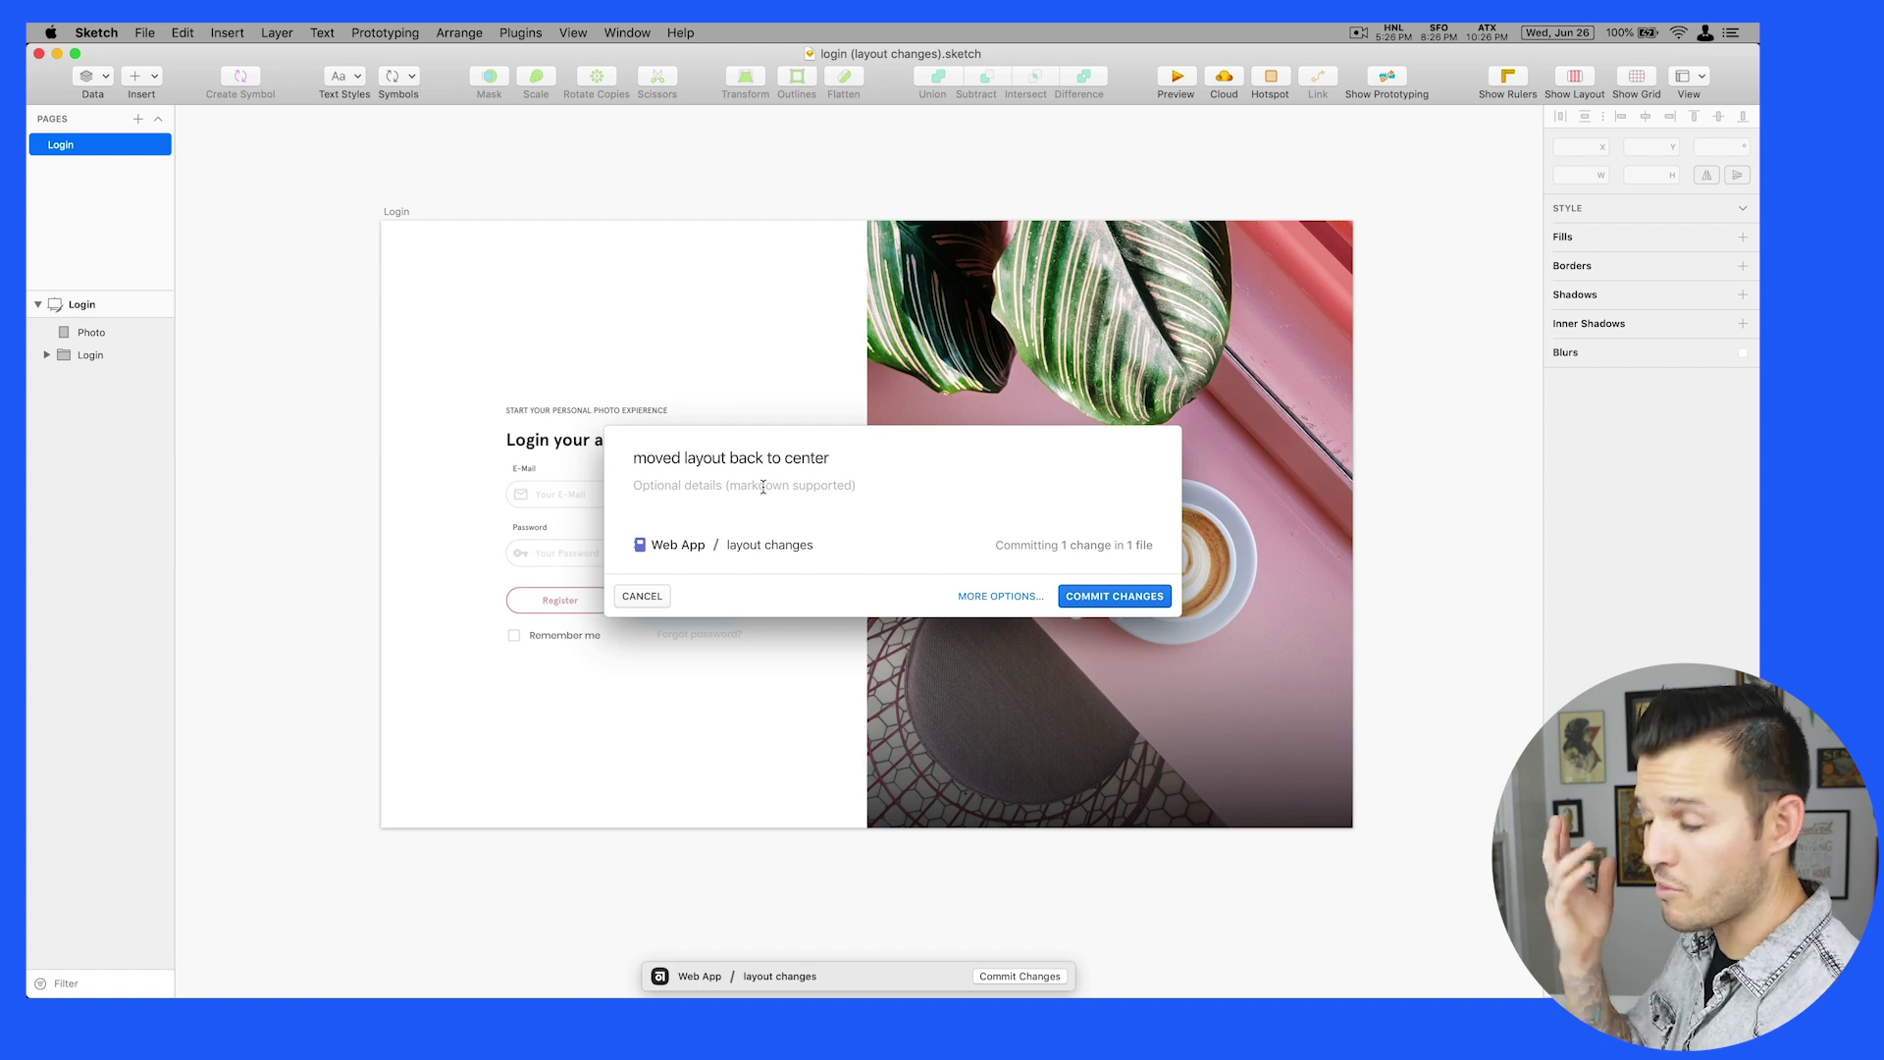
left_click(1087, 600)
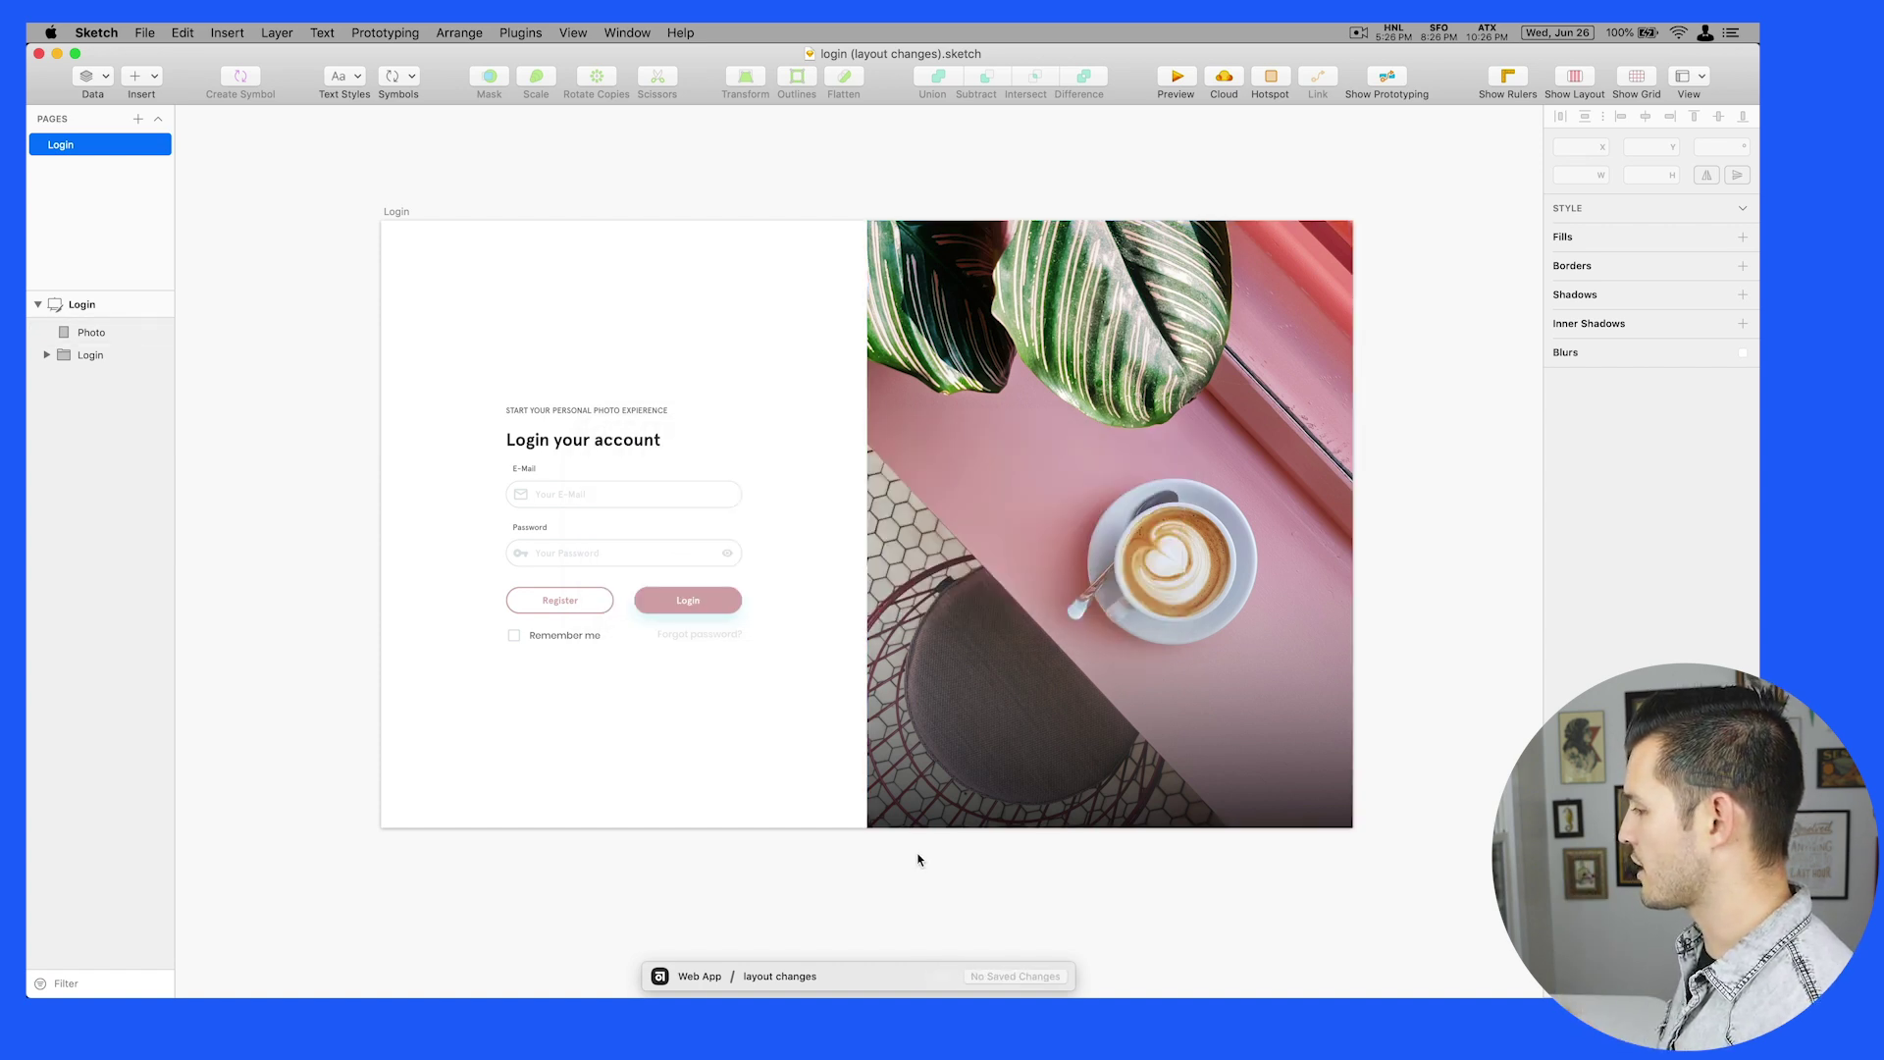
key("super+Tab")
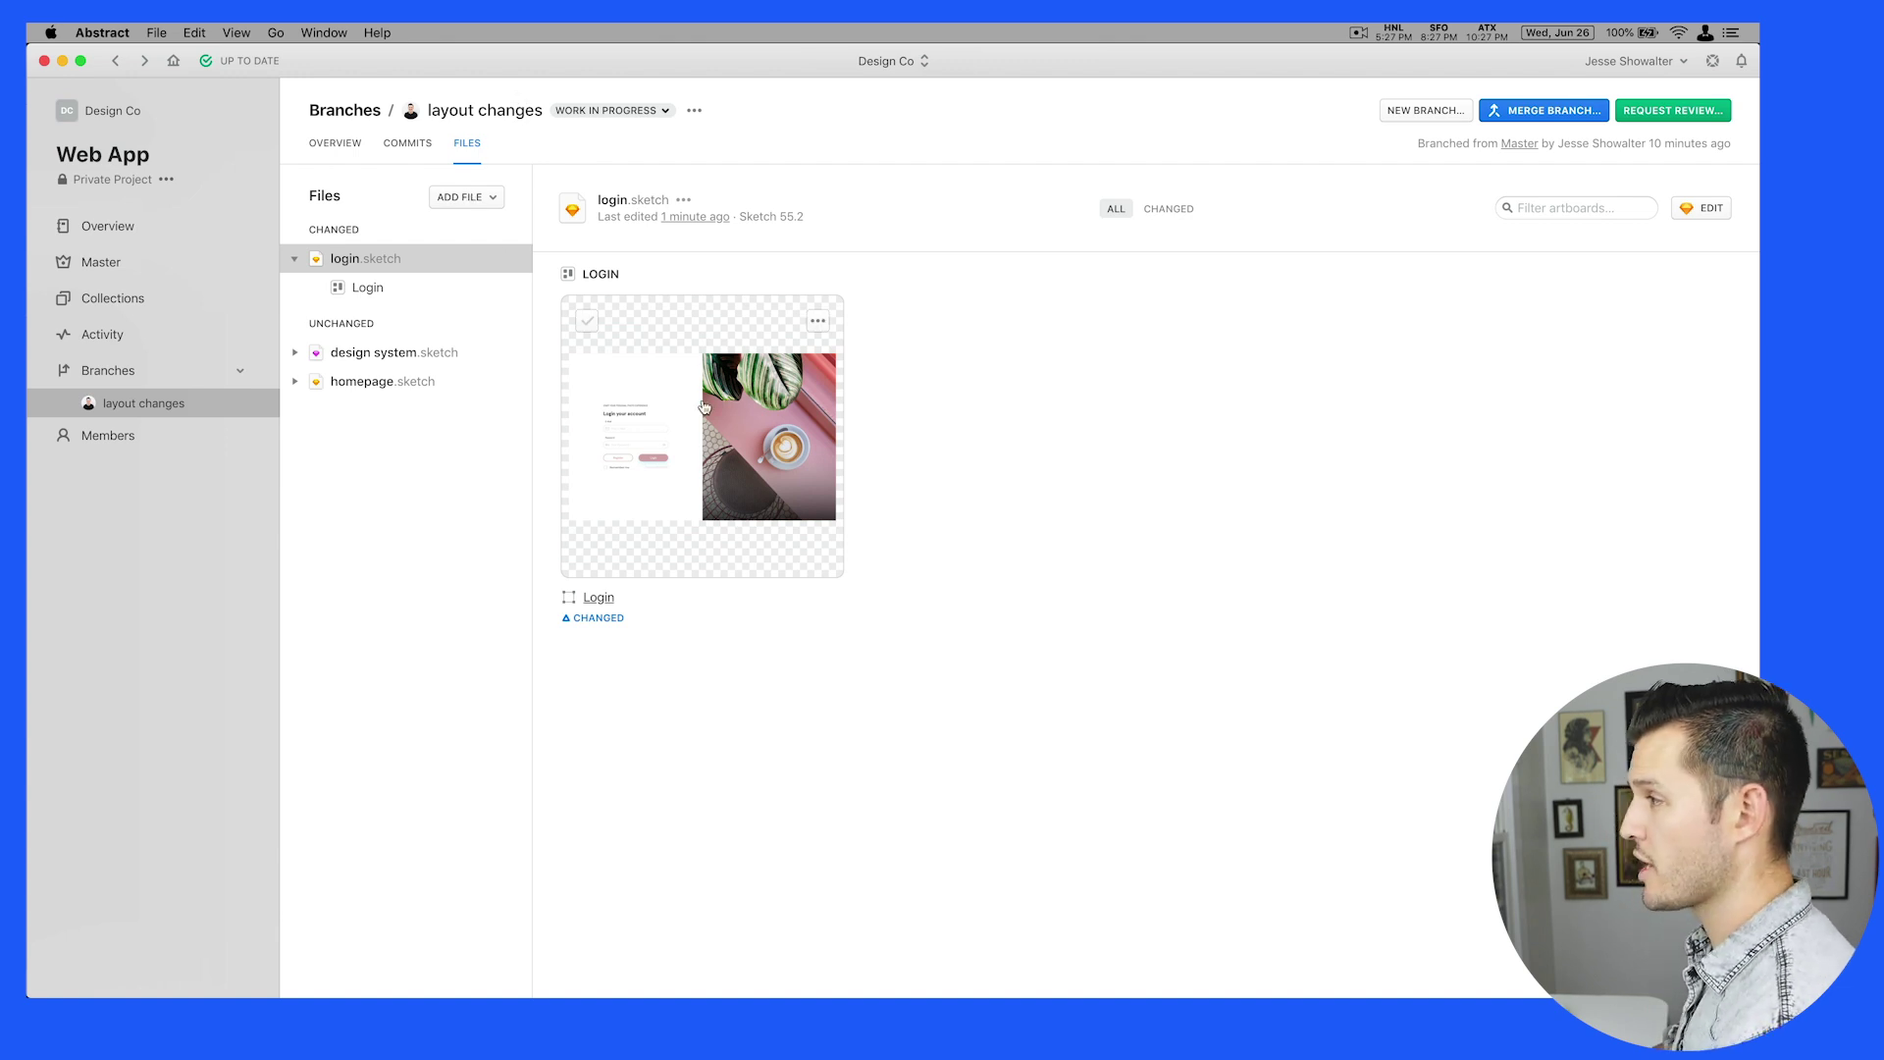
Compare the Login artboard with its earlier version and comment 'like this much better'
left_click(704, 405)
left_click(901, 102)
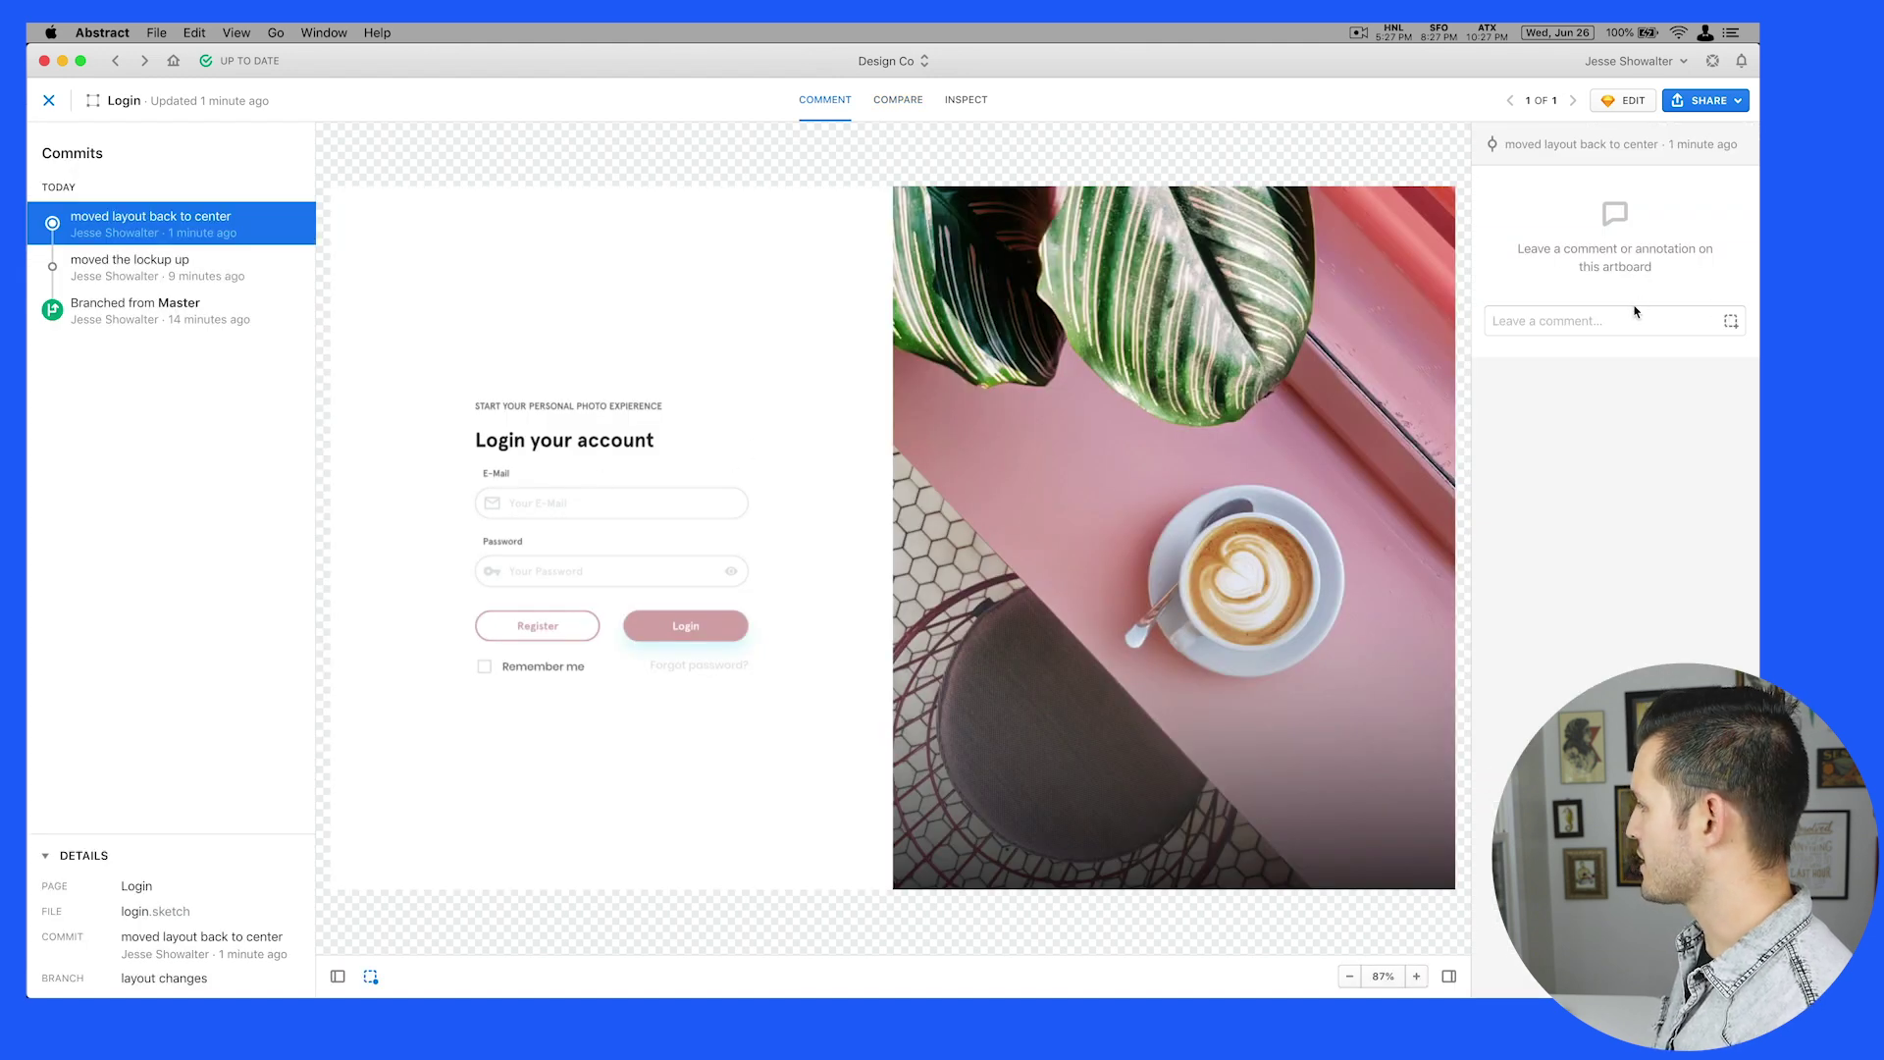
left_click(1636, 320)
type("like this m")
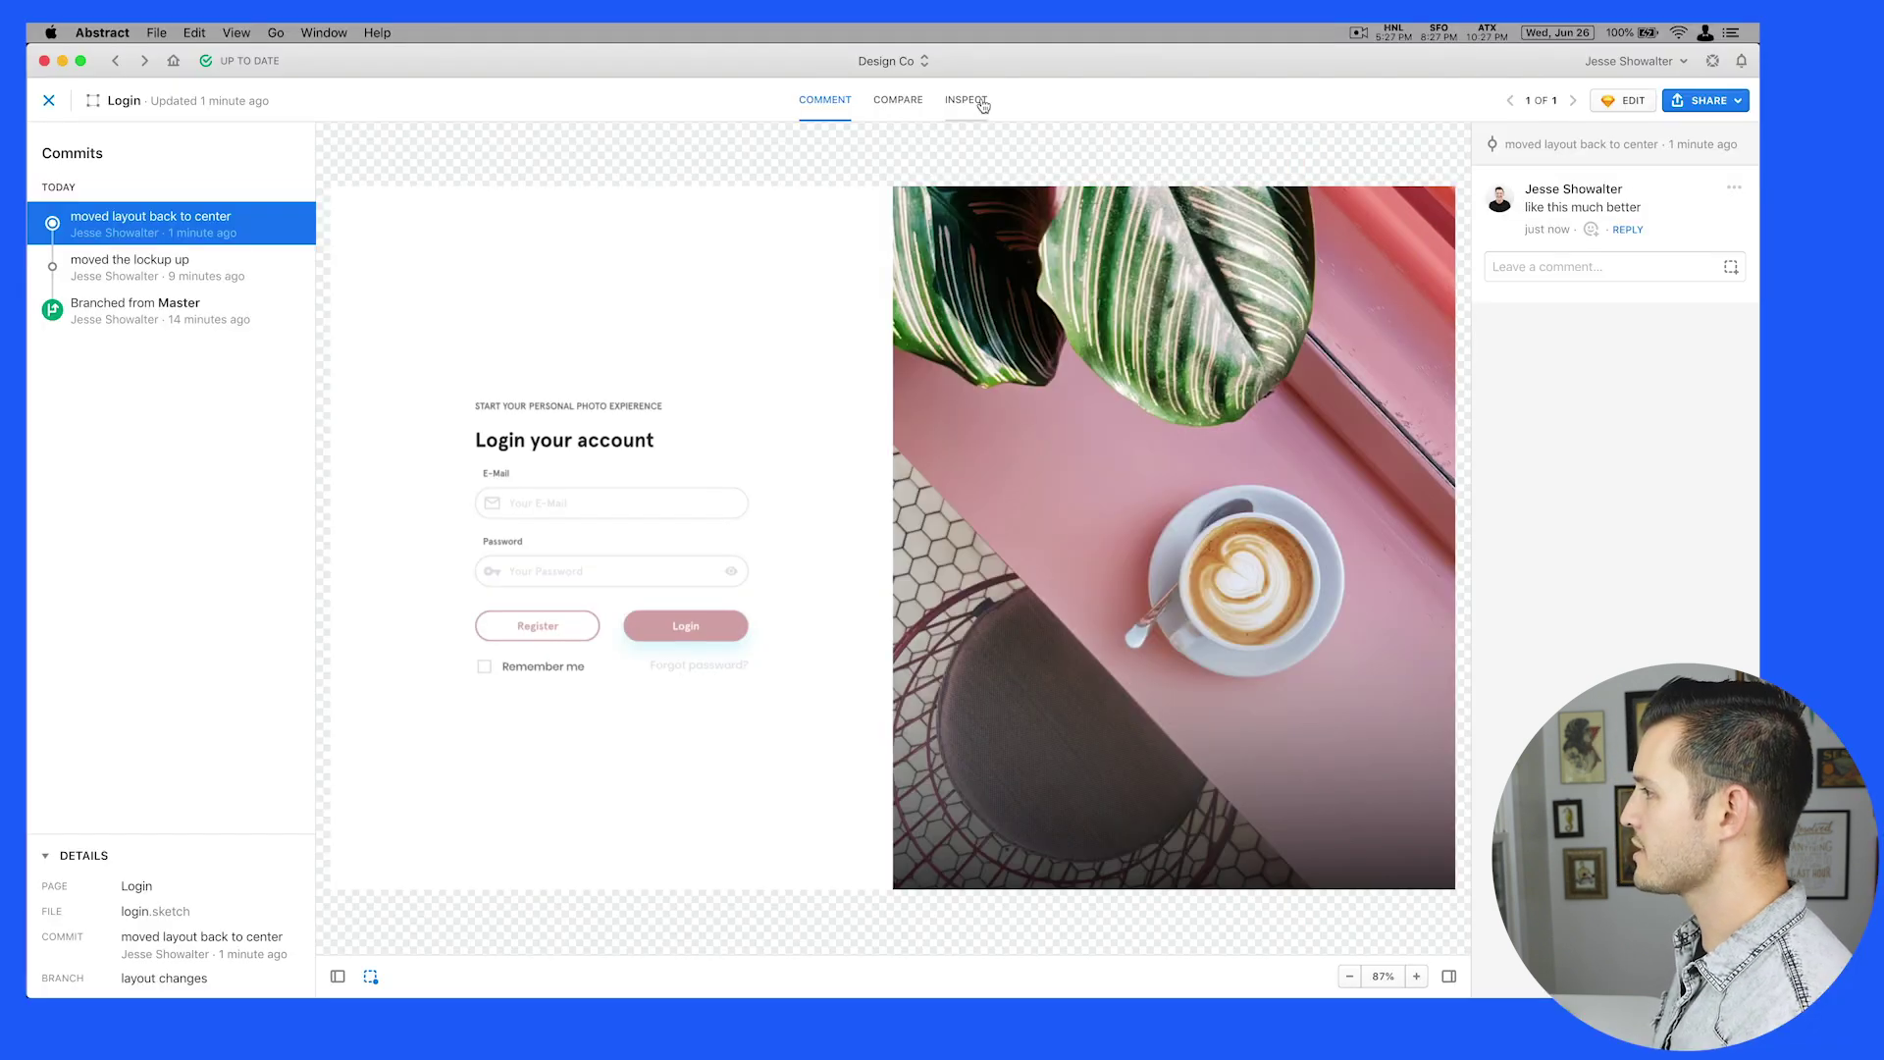
left_click(886, 103)
left_click(48, 100)
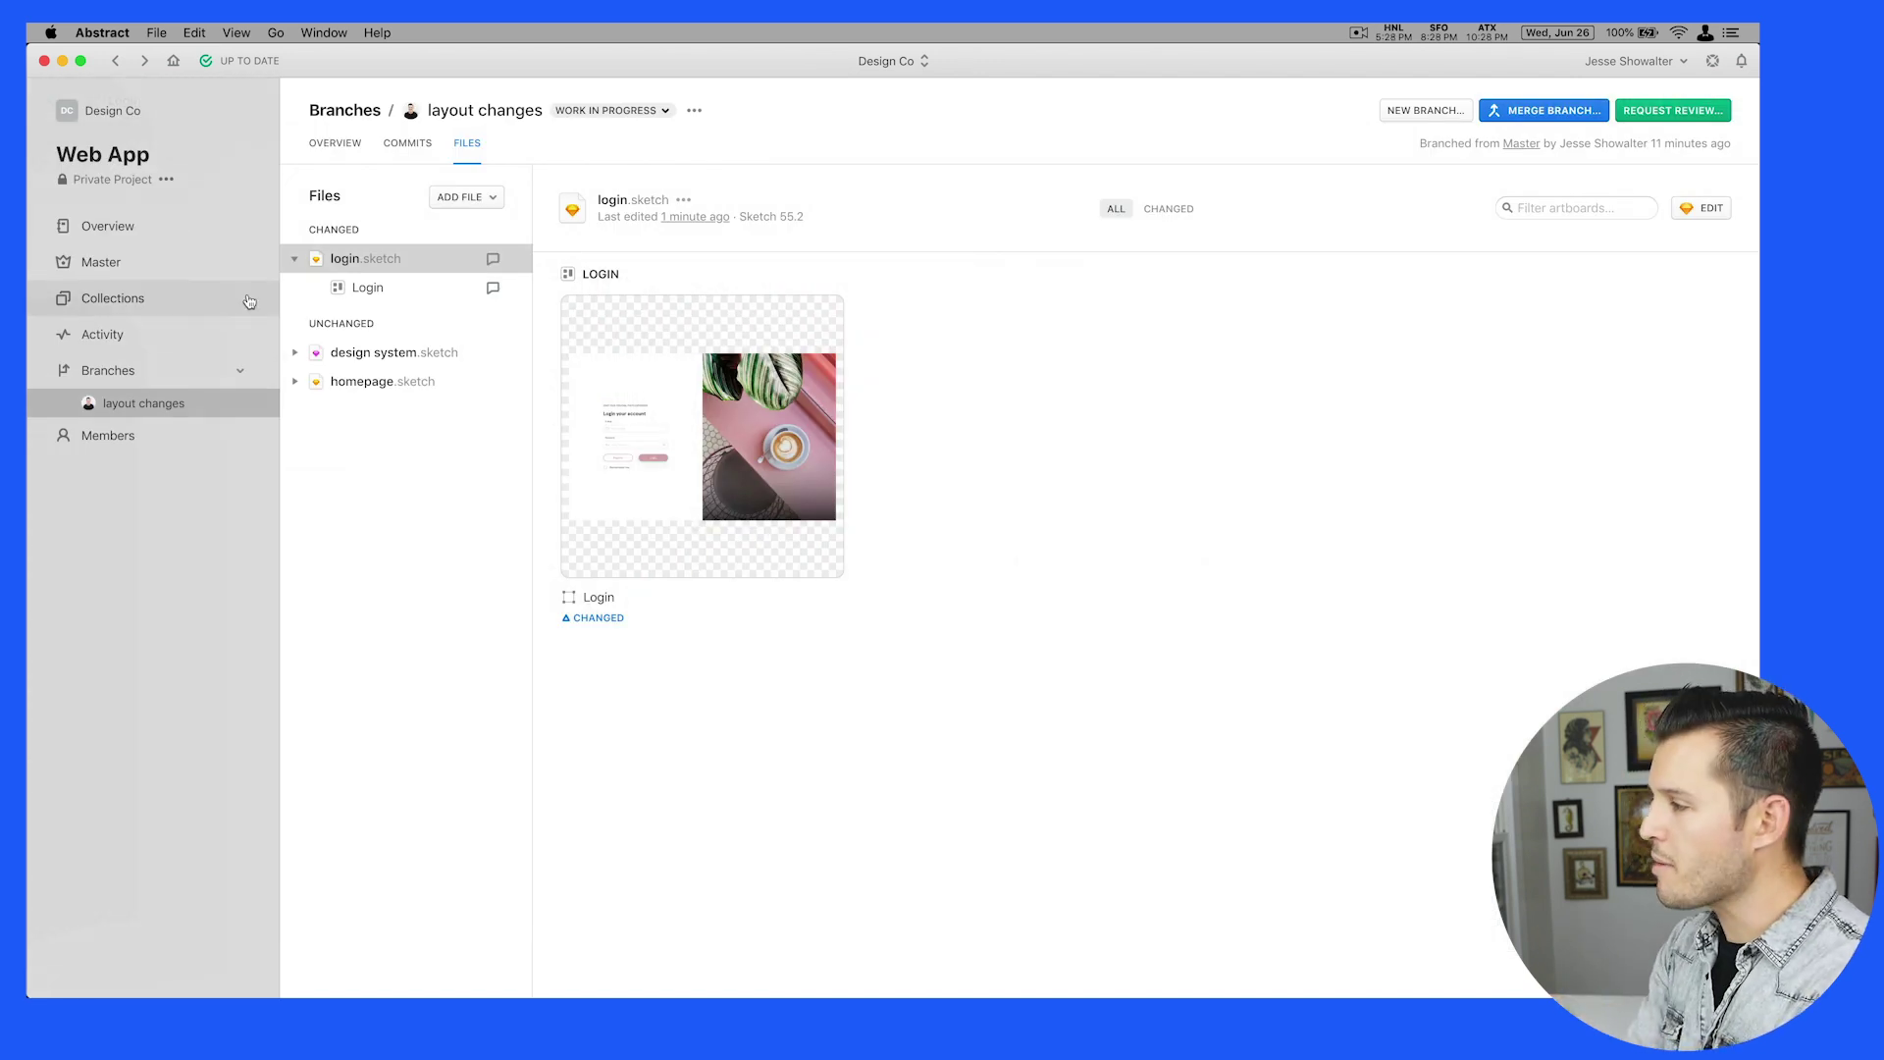
On Login, comment 'like it but the button shadow is off' and reply 'could you fix that for me'
left_click(640, 452)
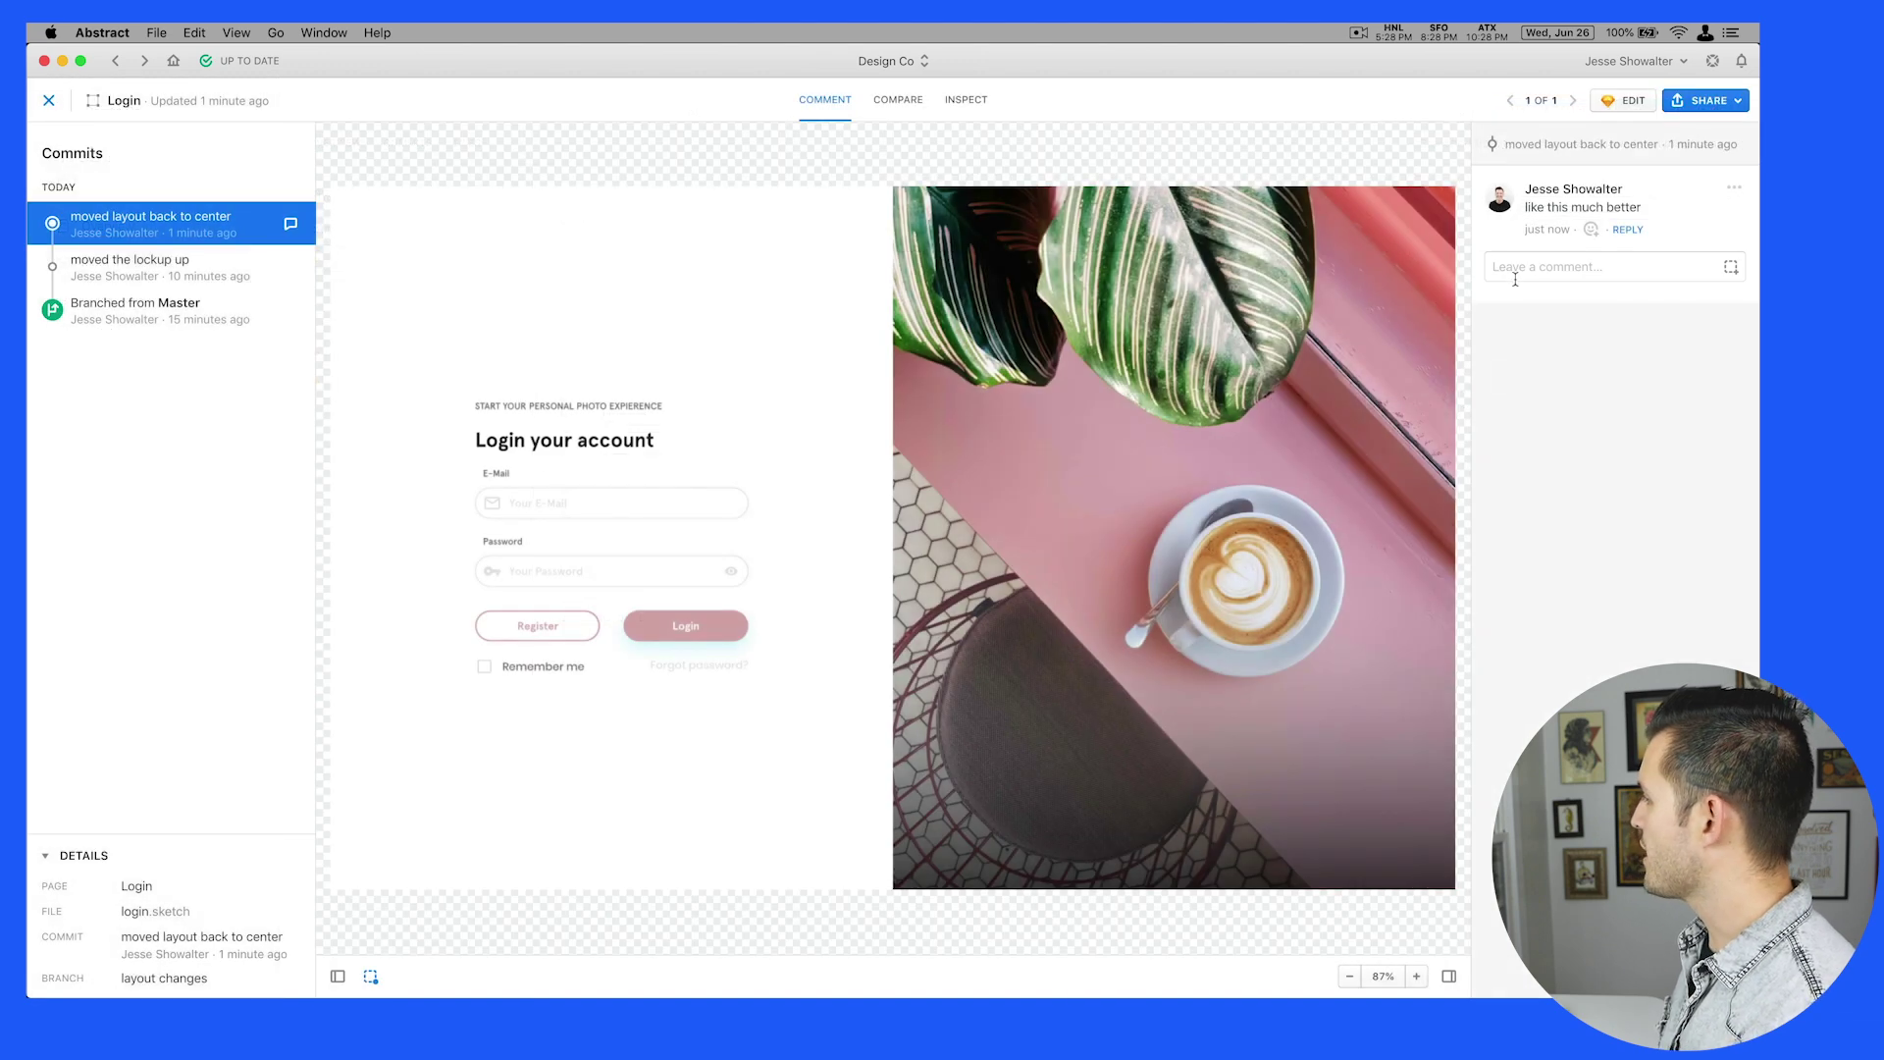
type("lik")
type("e it but the")
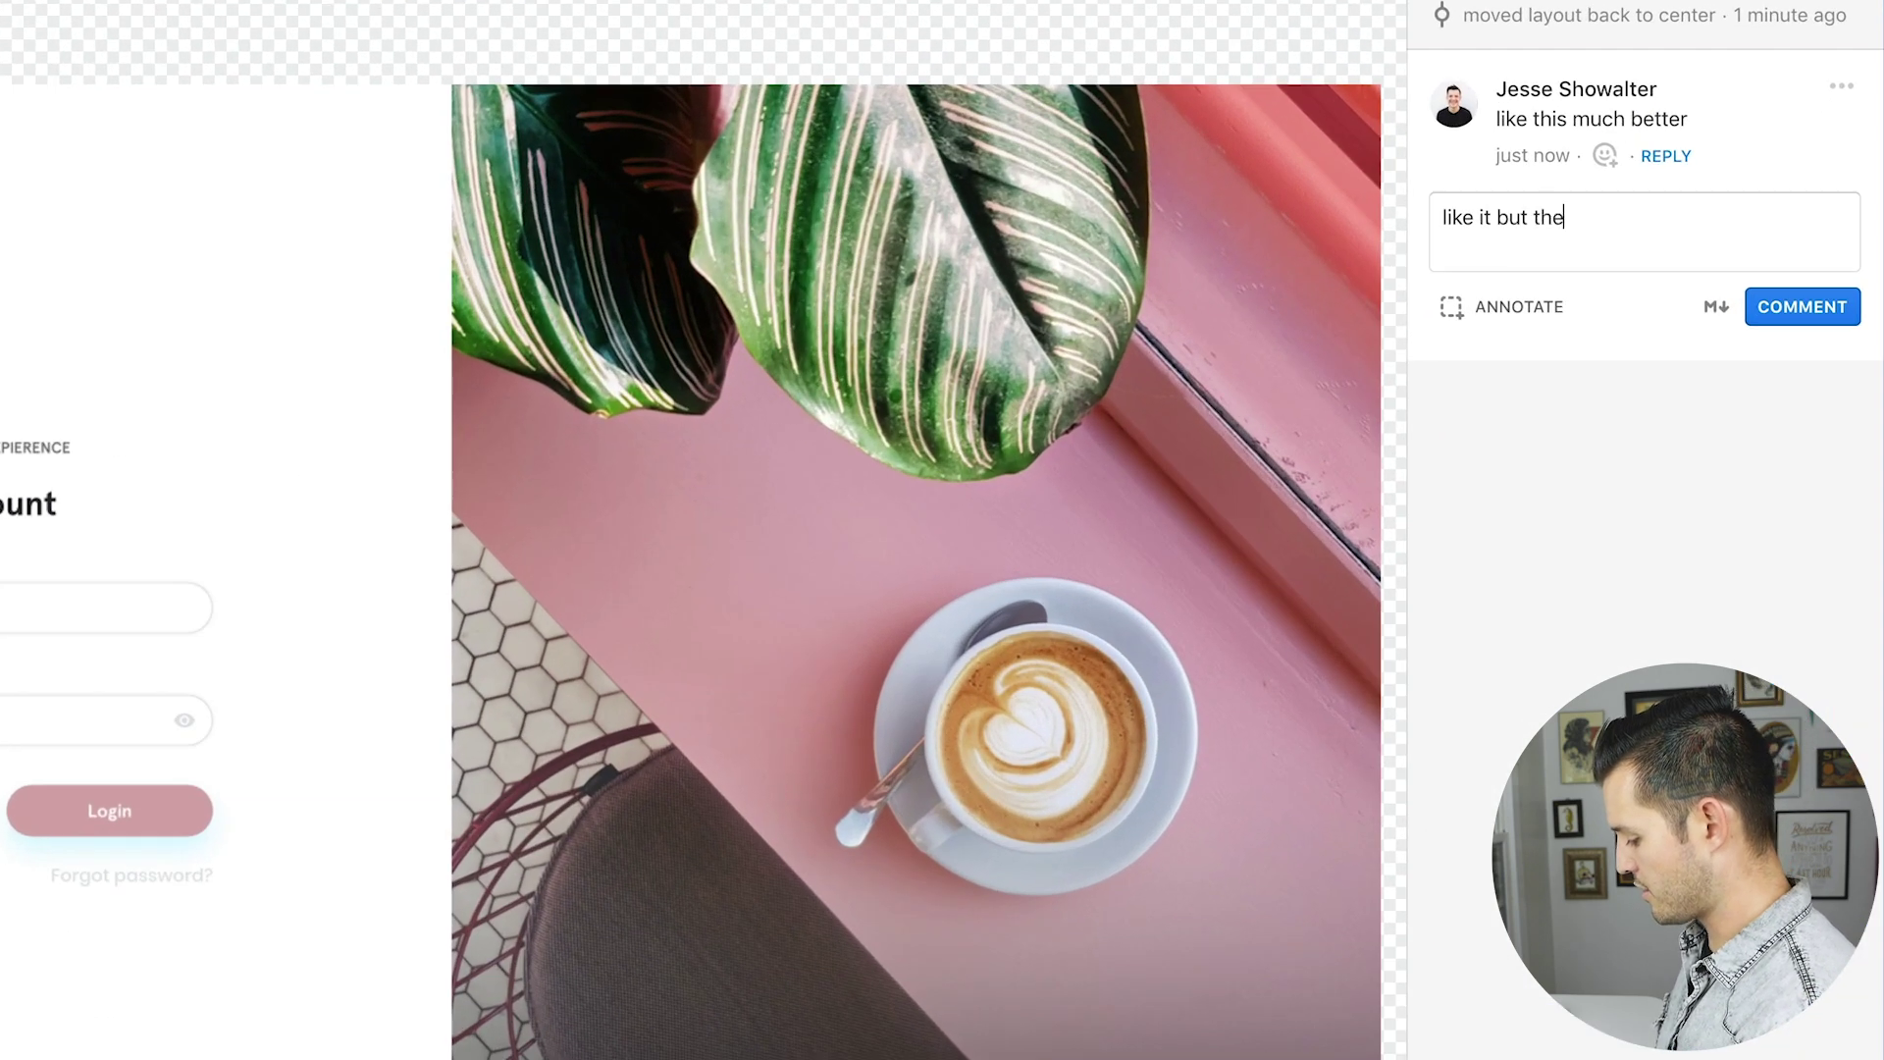
type(" button shadow is ")
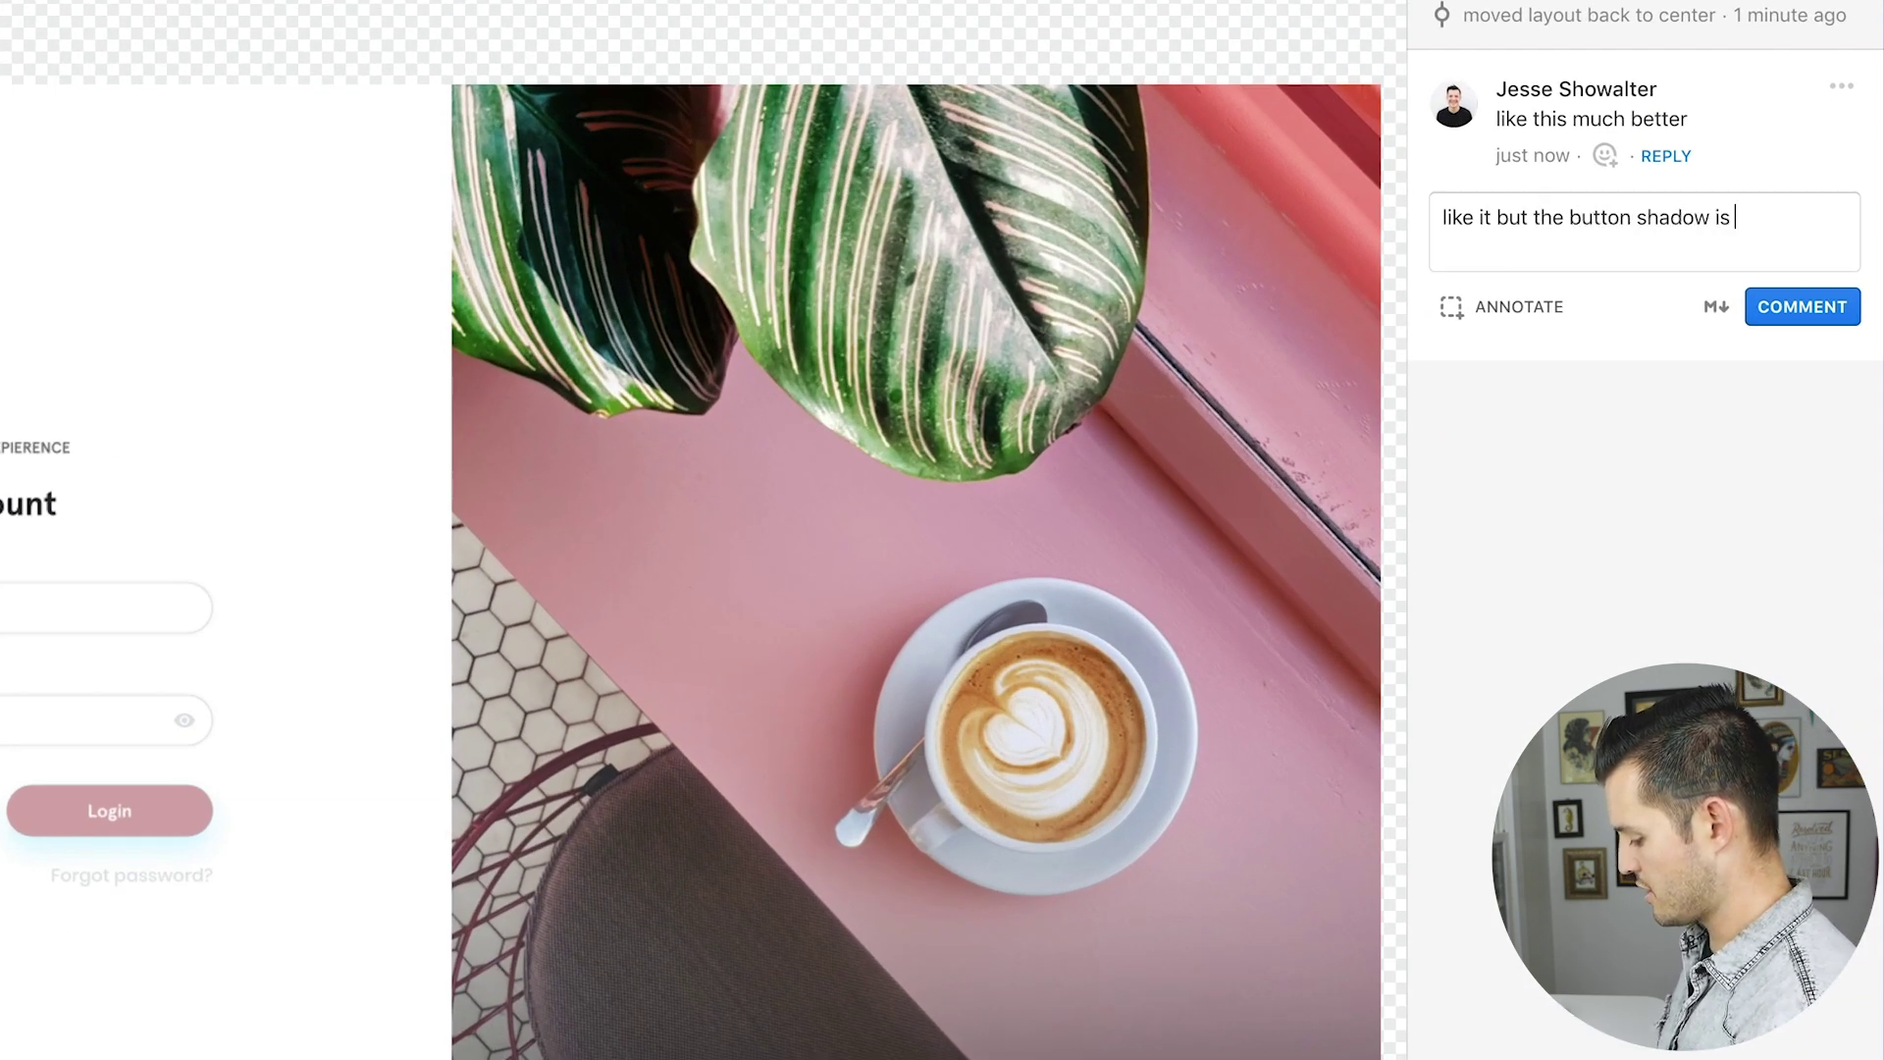
type("off")
left_click(1802, 308)
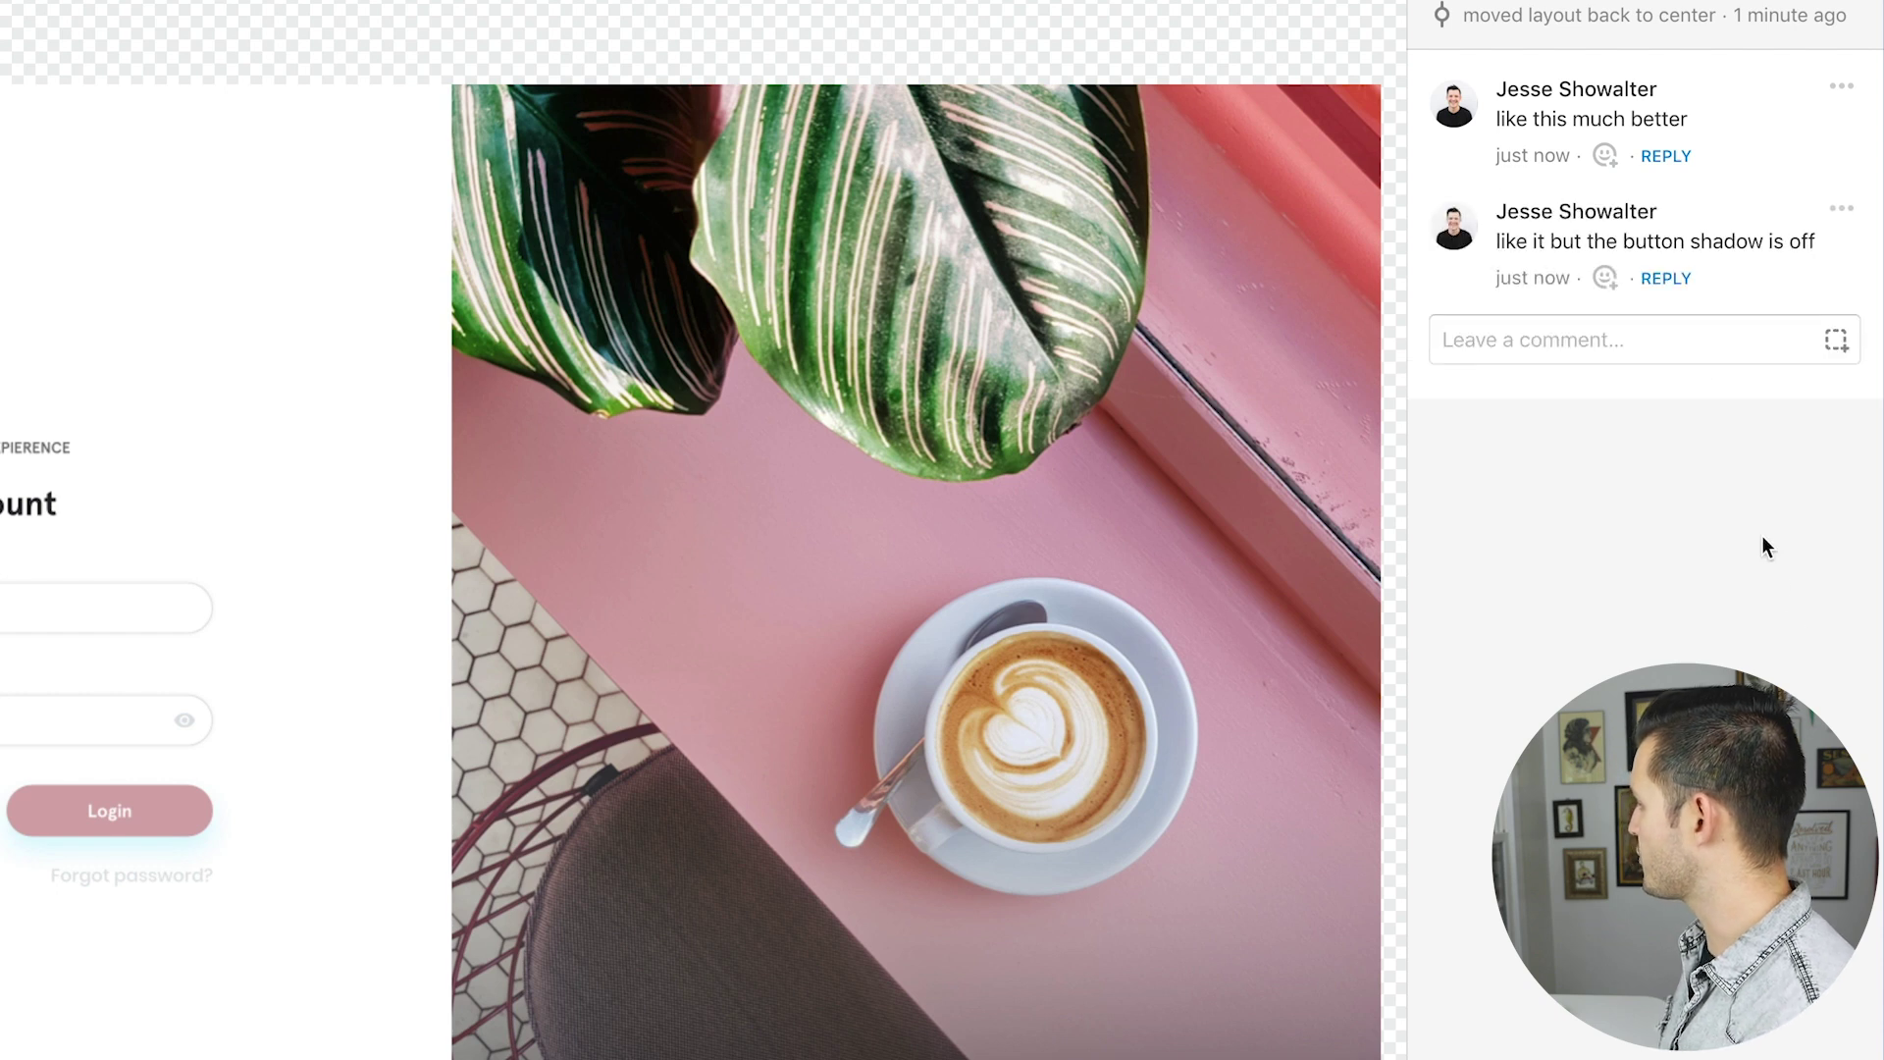
left_click(1665, 280)
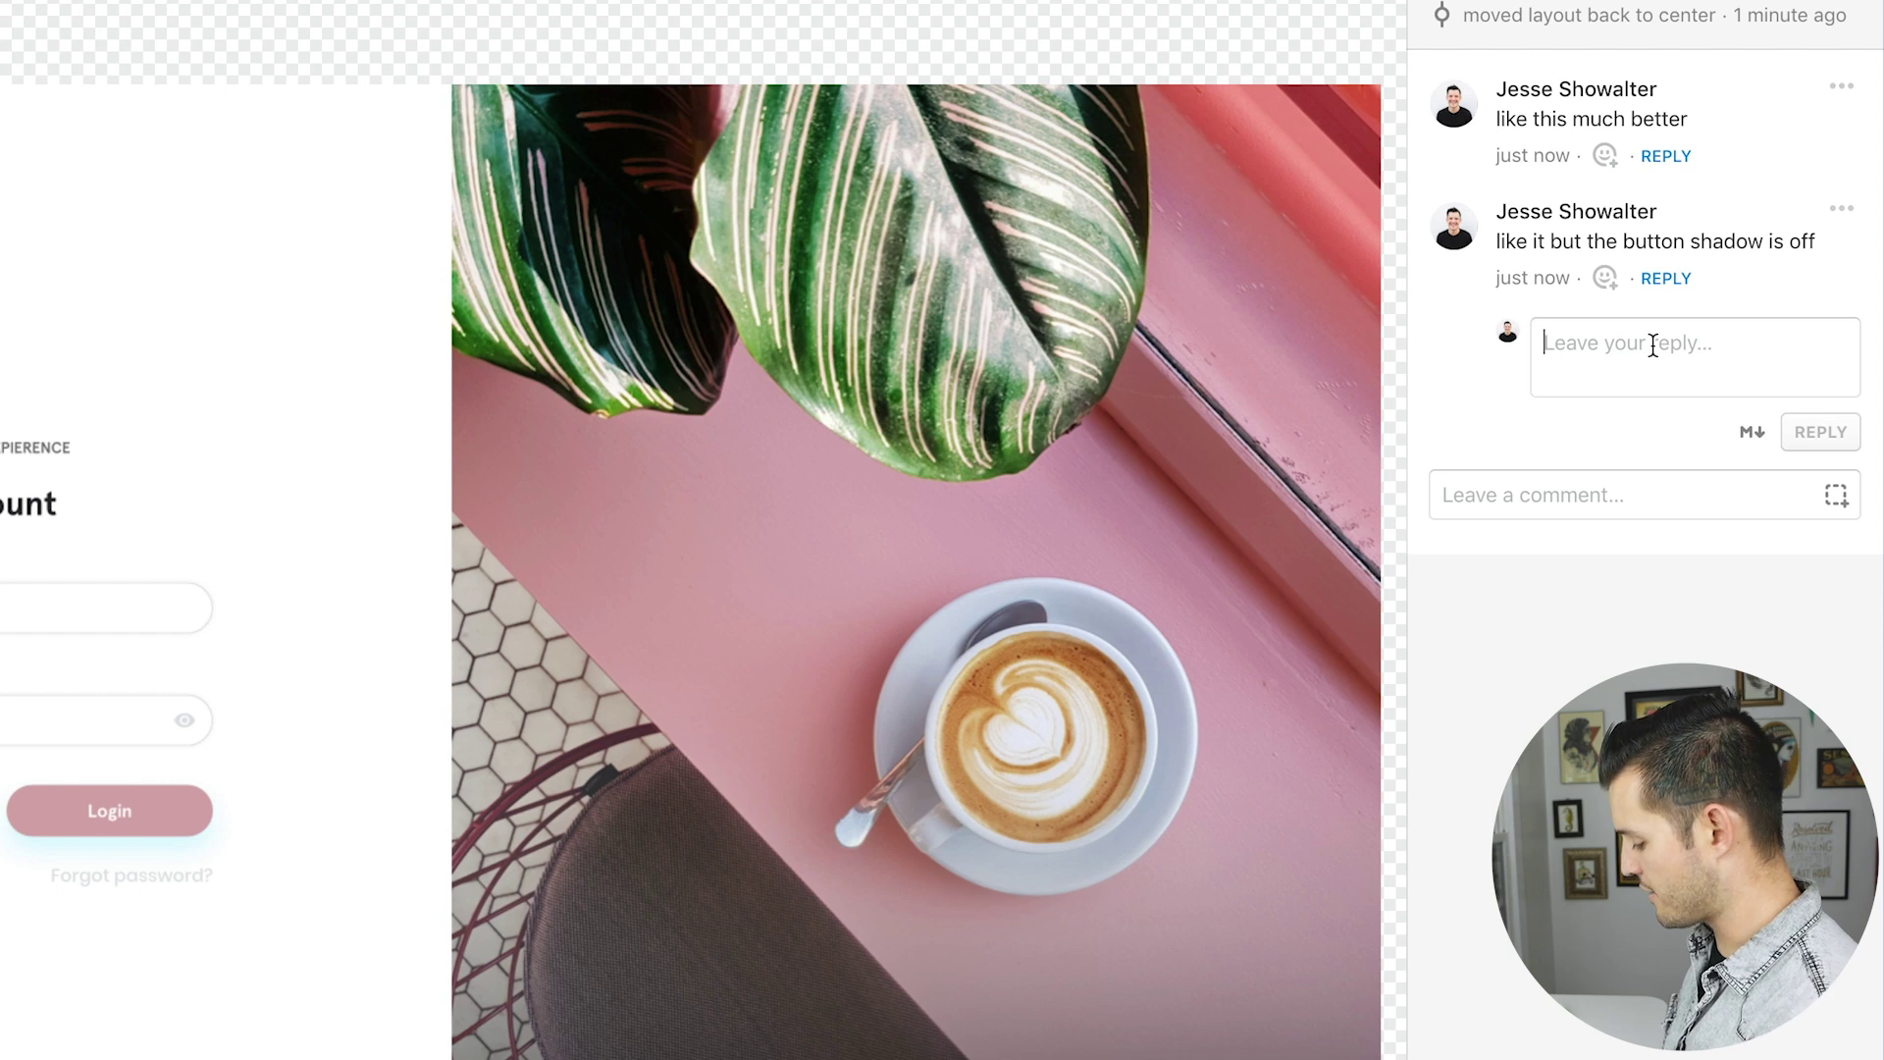
type("could you fi")
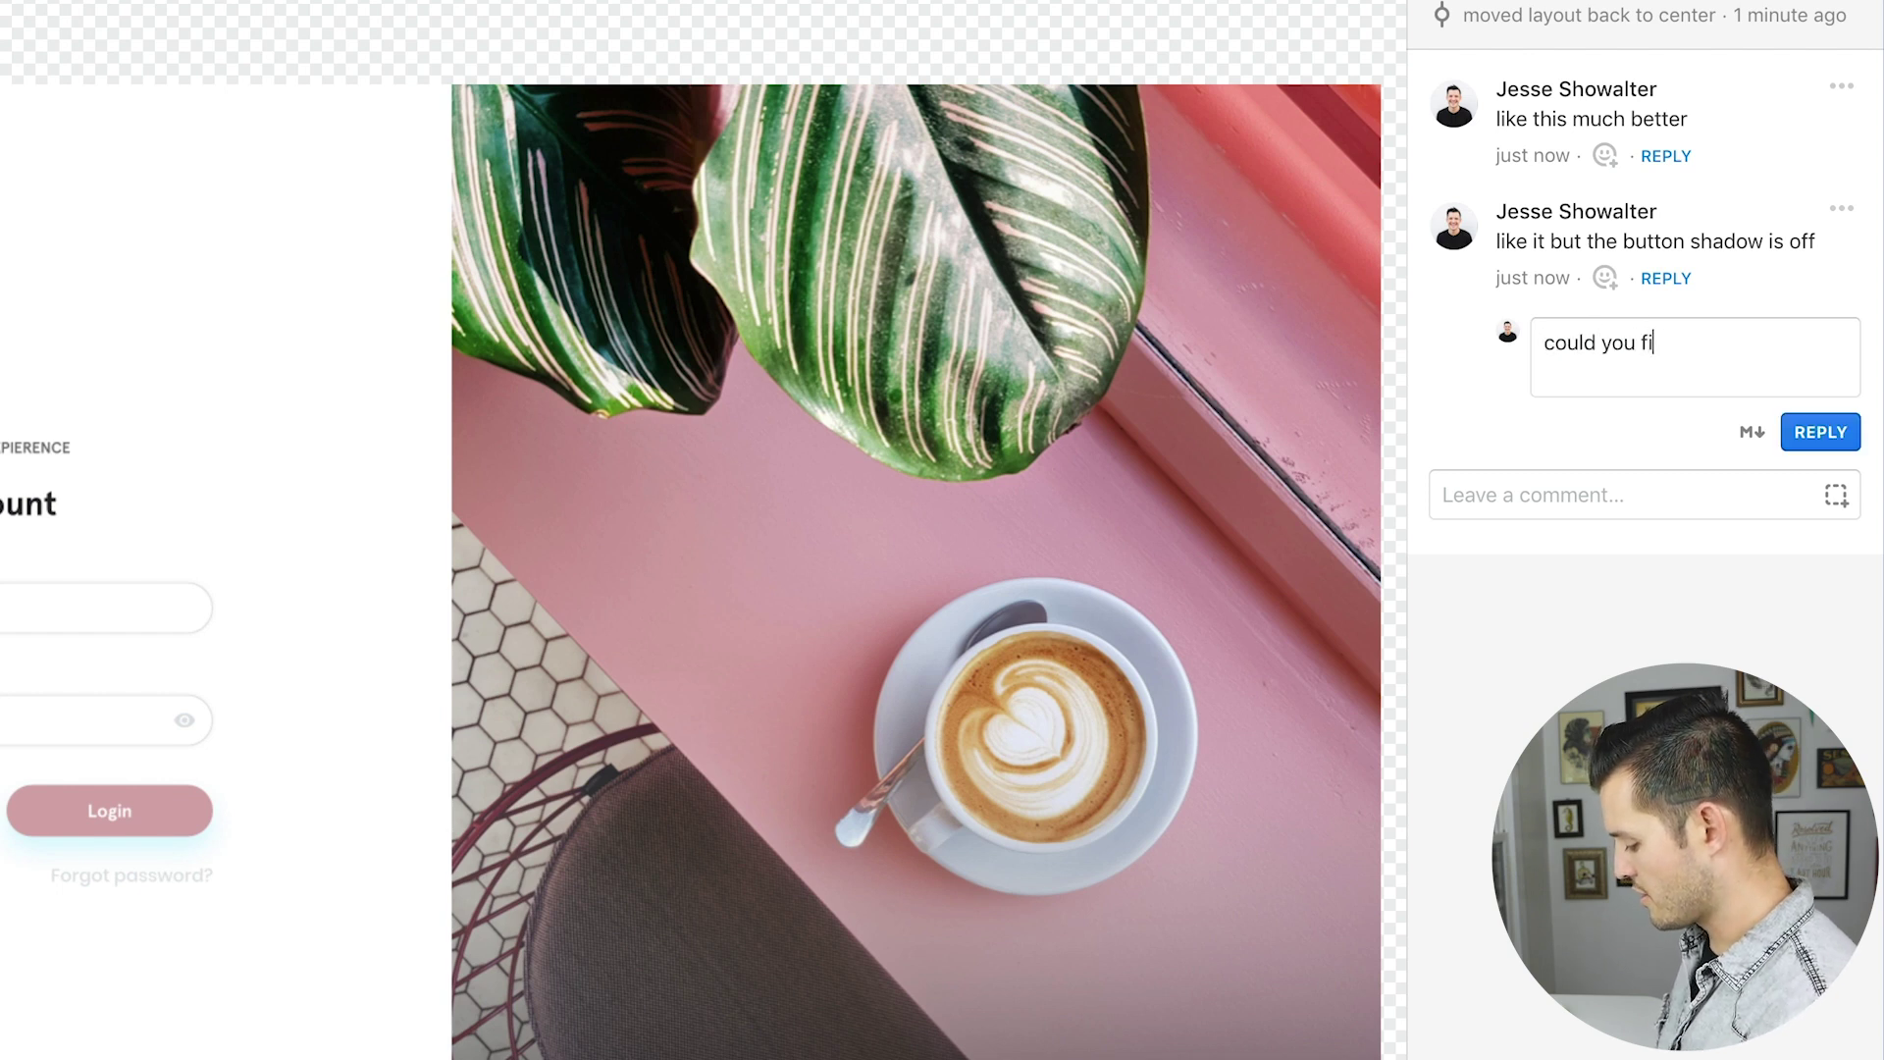
type("x that for me")
key("Return")
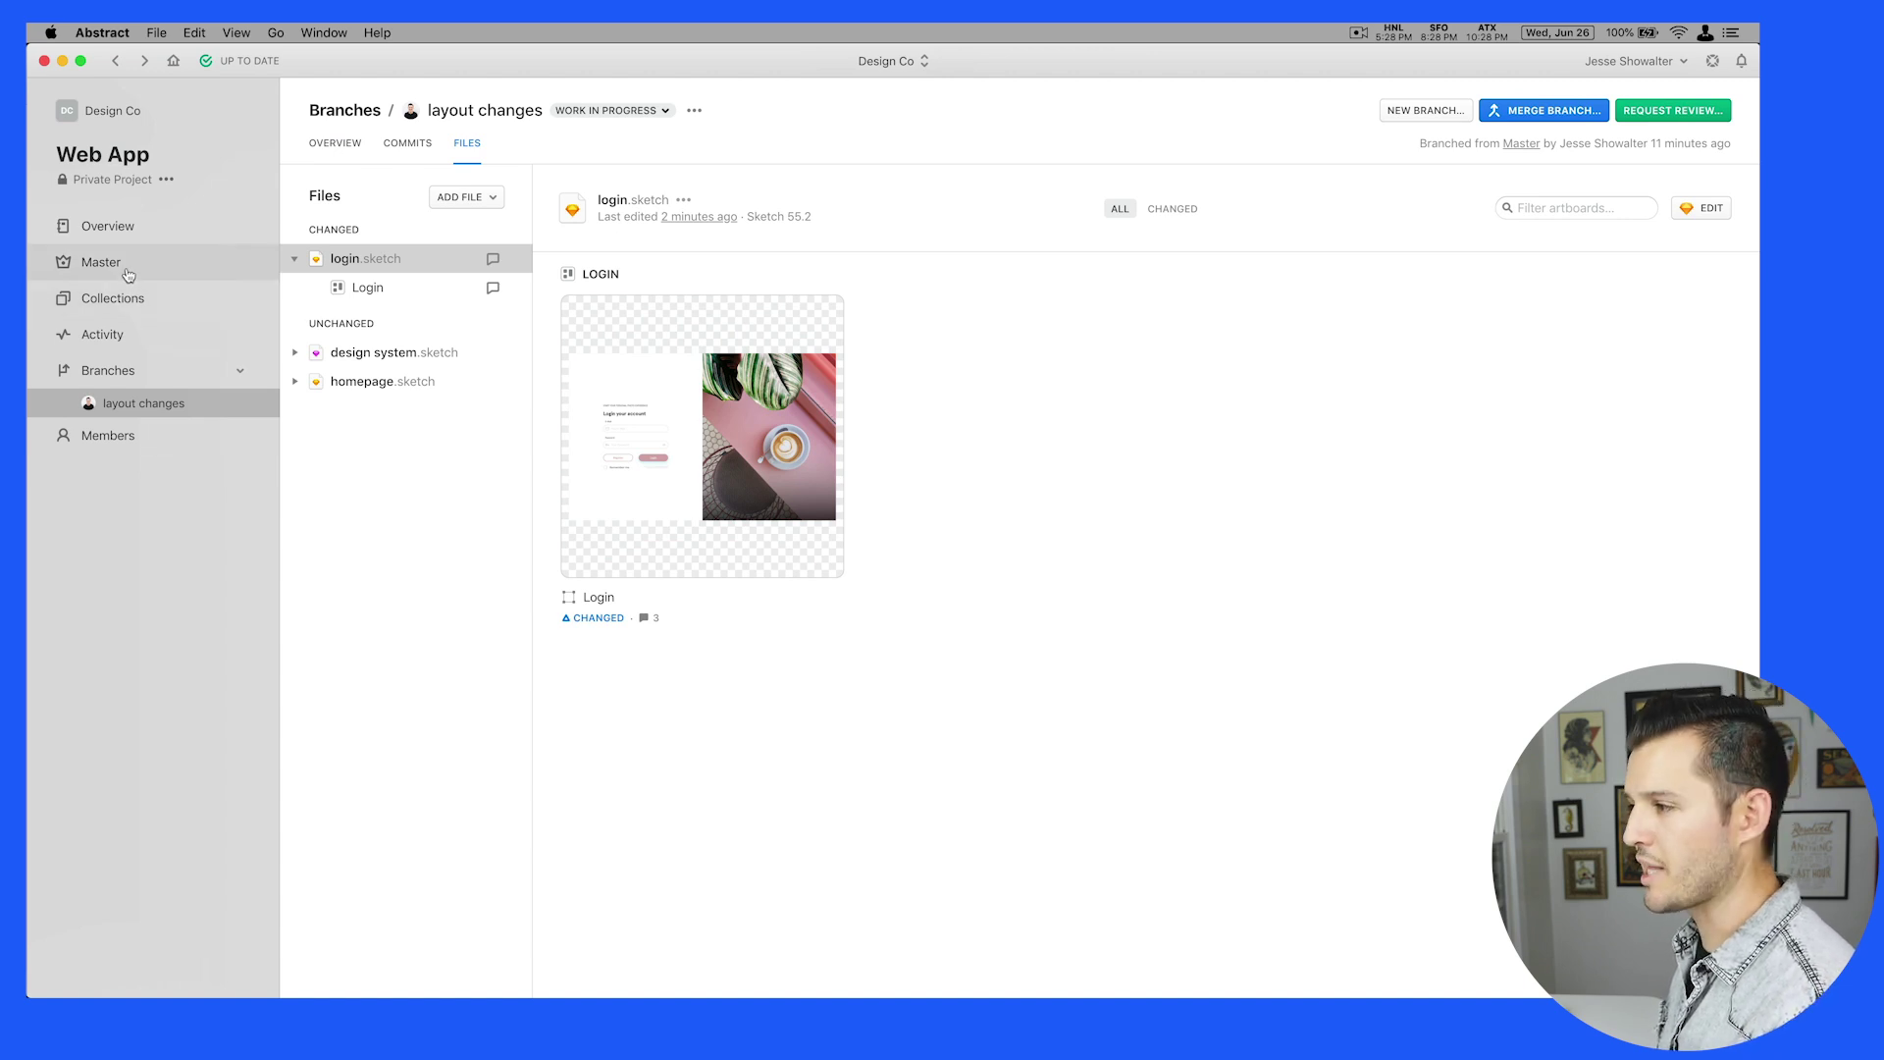
Branch 'button shadow' off layout changes and open its login.sketch in Sketch
left_click(161, 411)
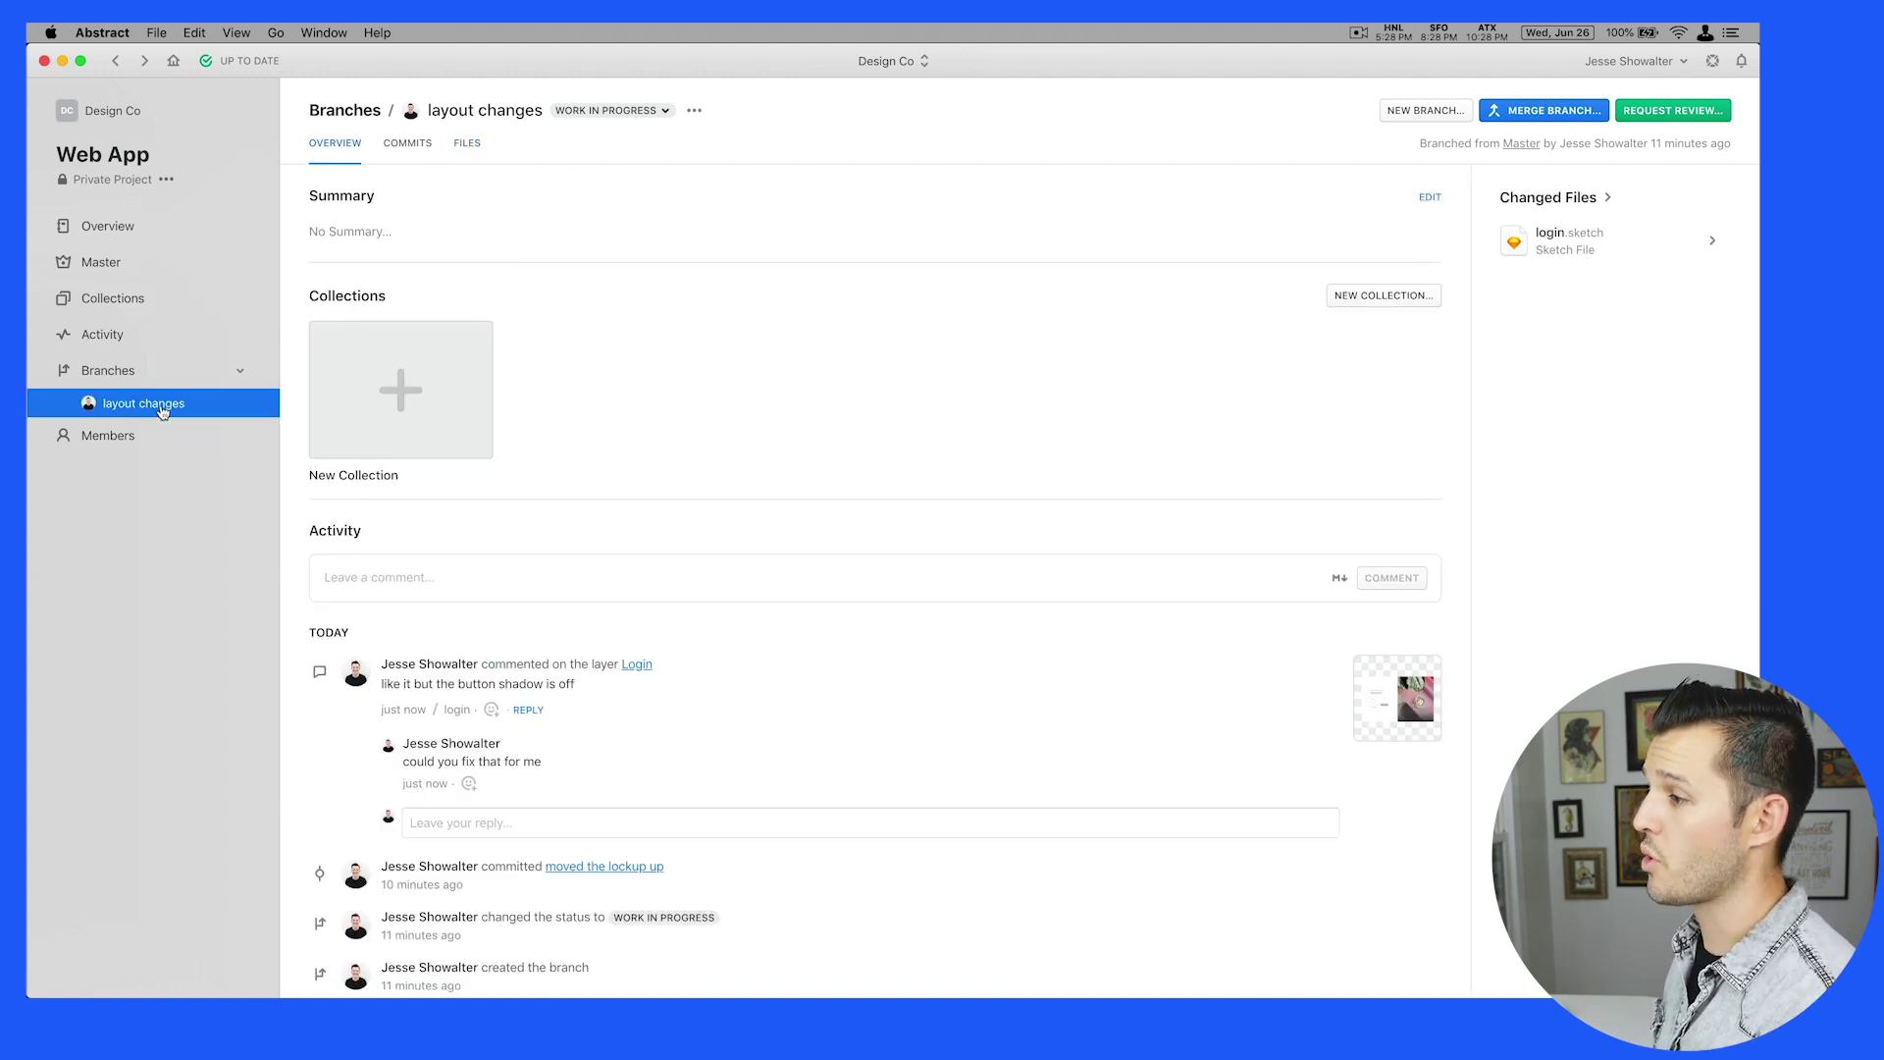
left_click(1427, 115)
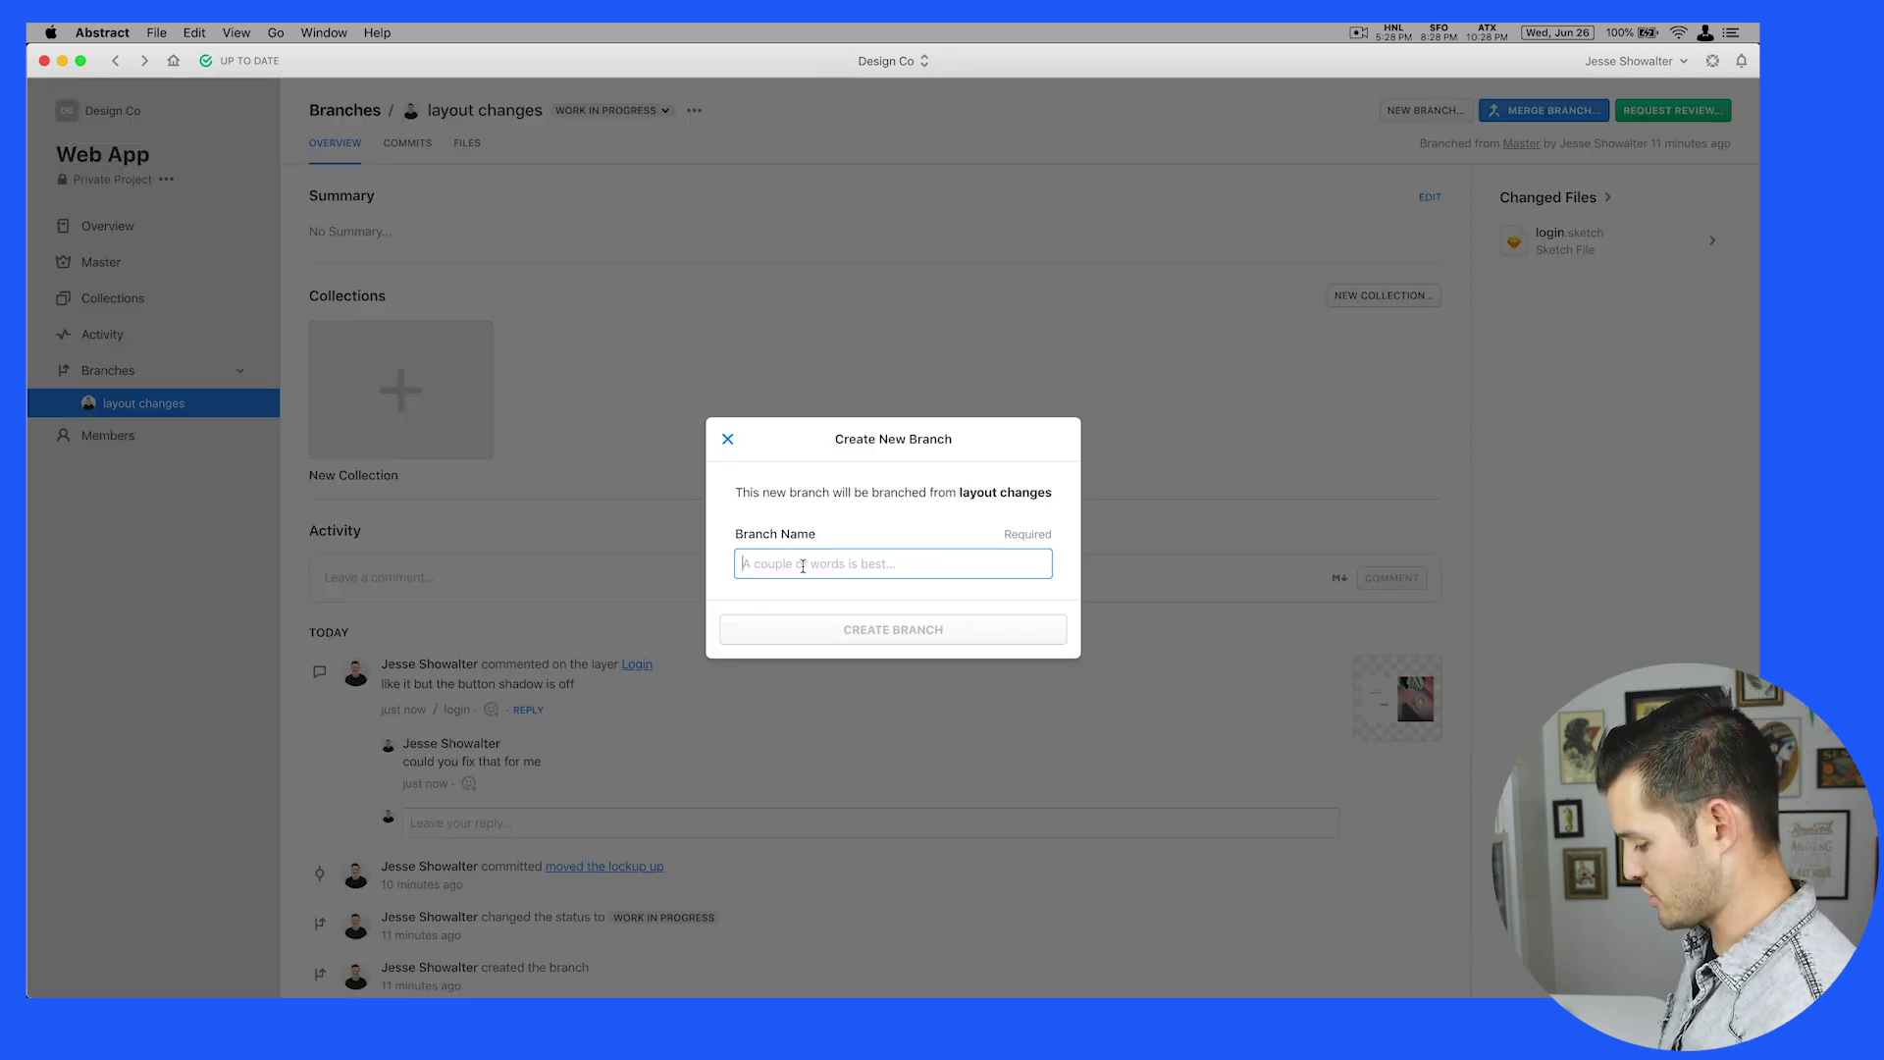
type("button shadow")
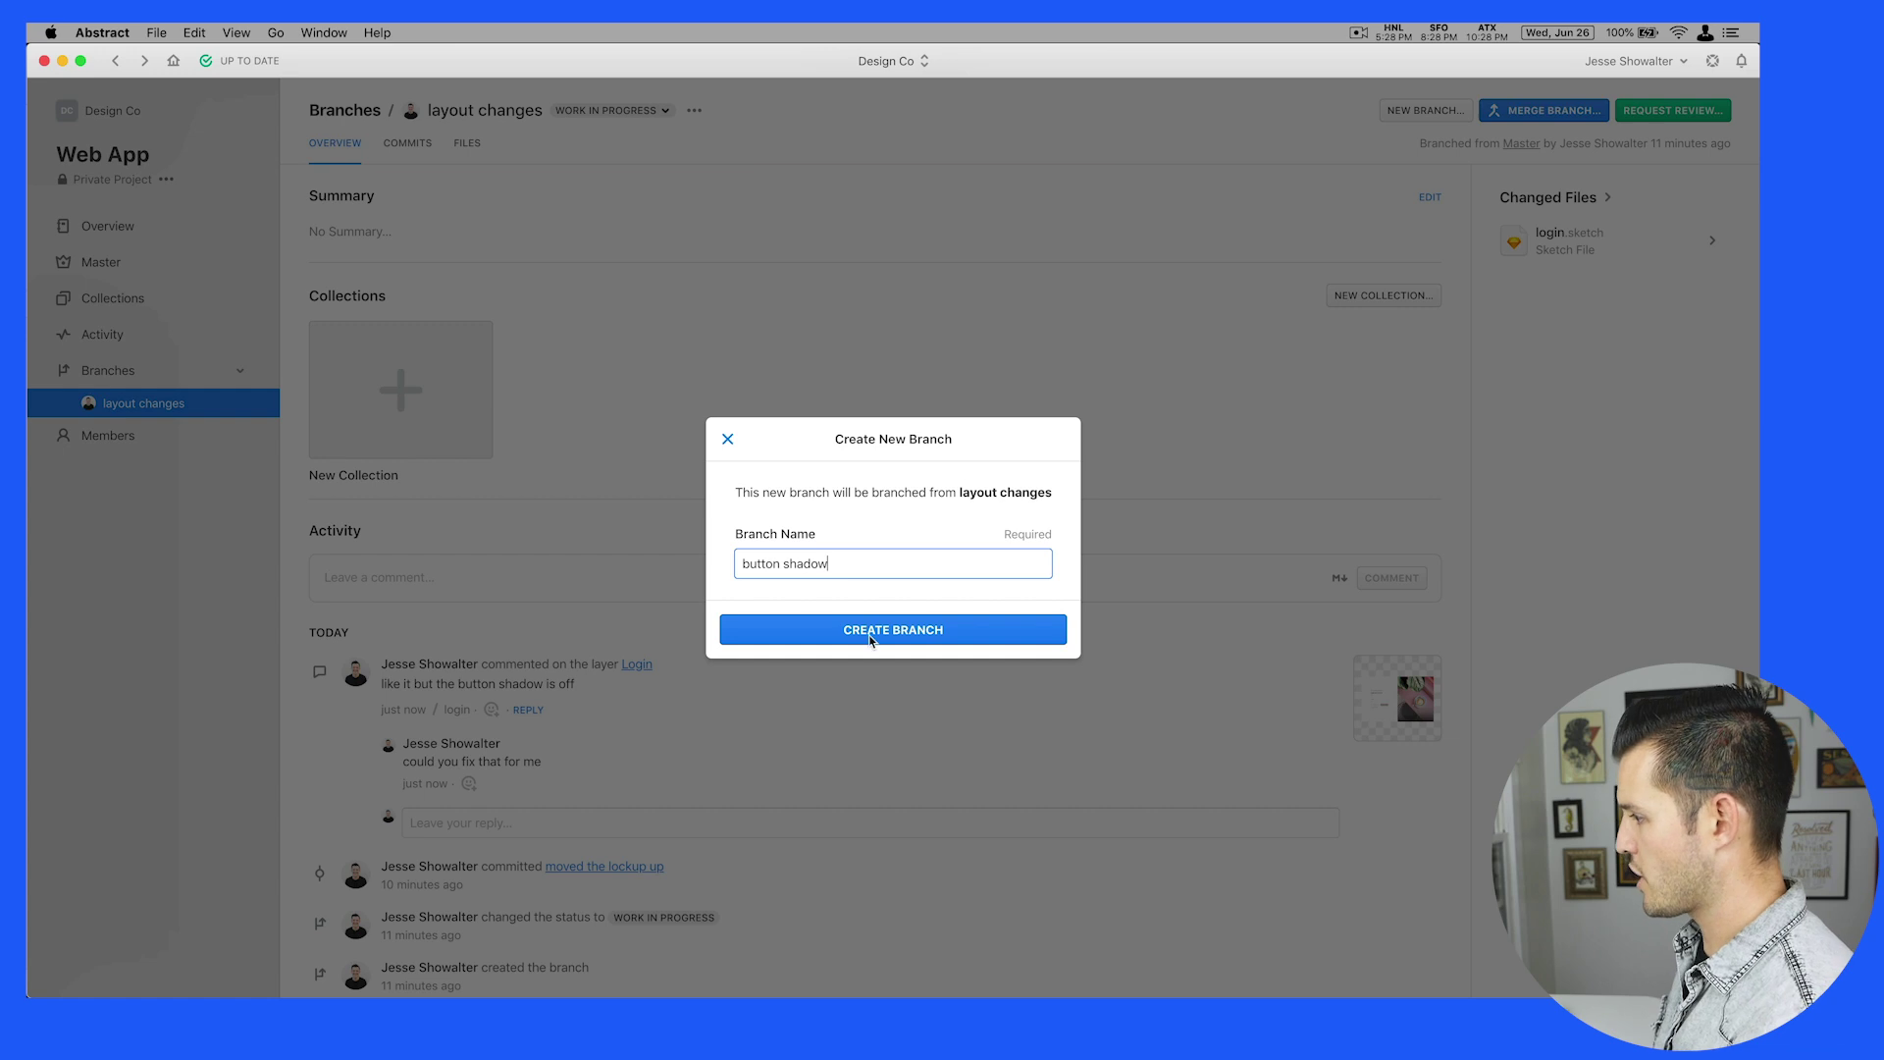
left_click(871, 639)
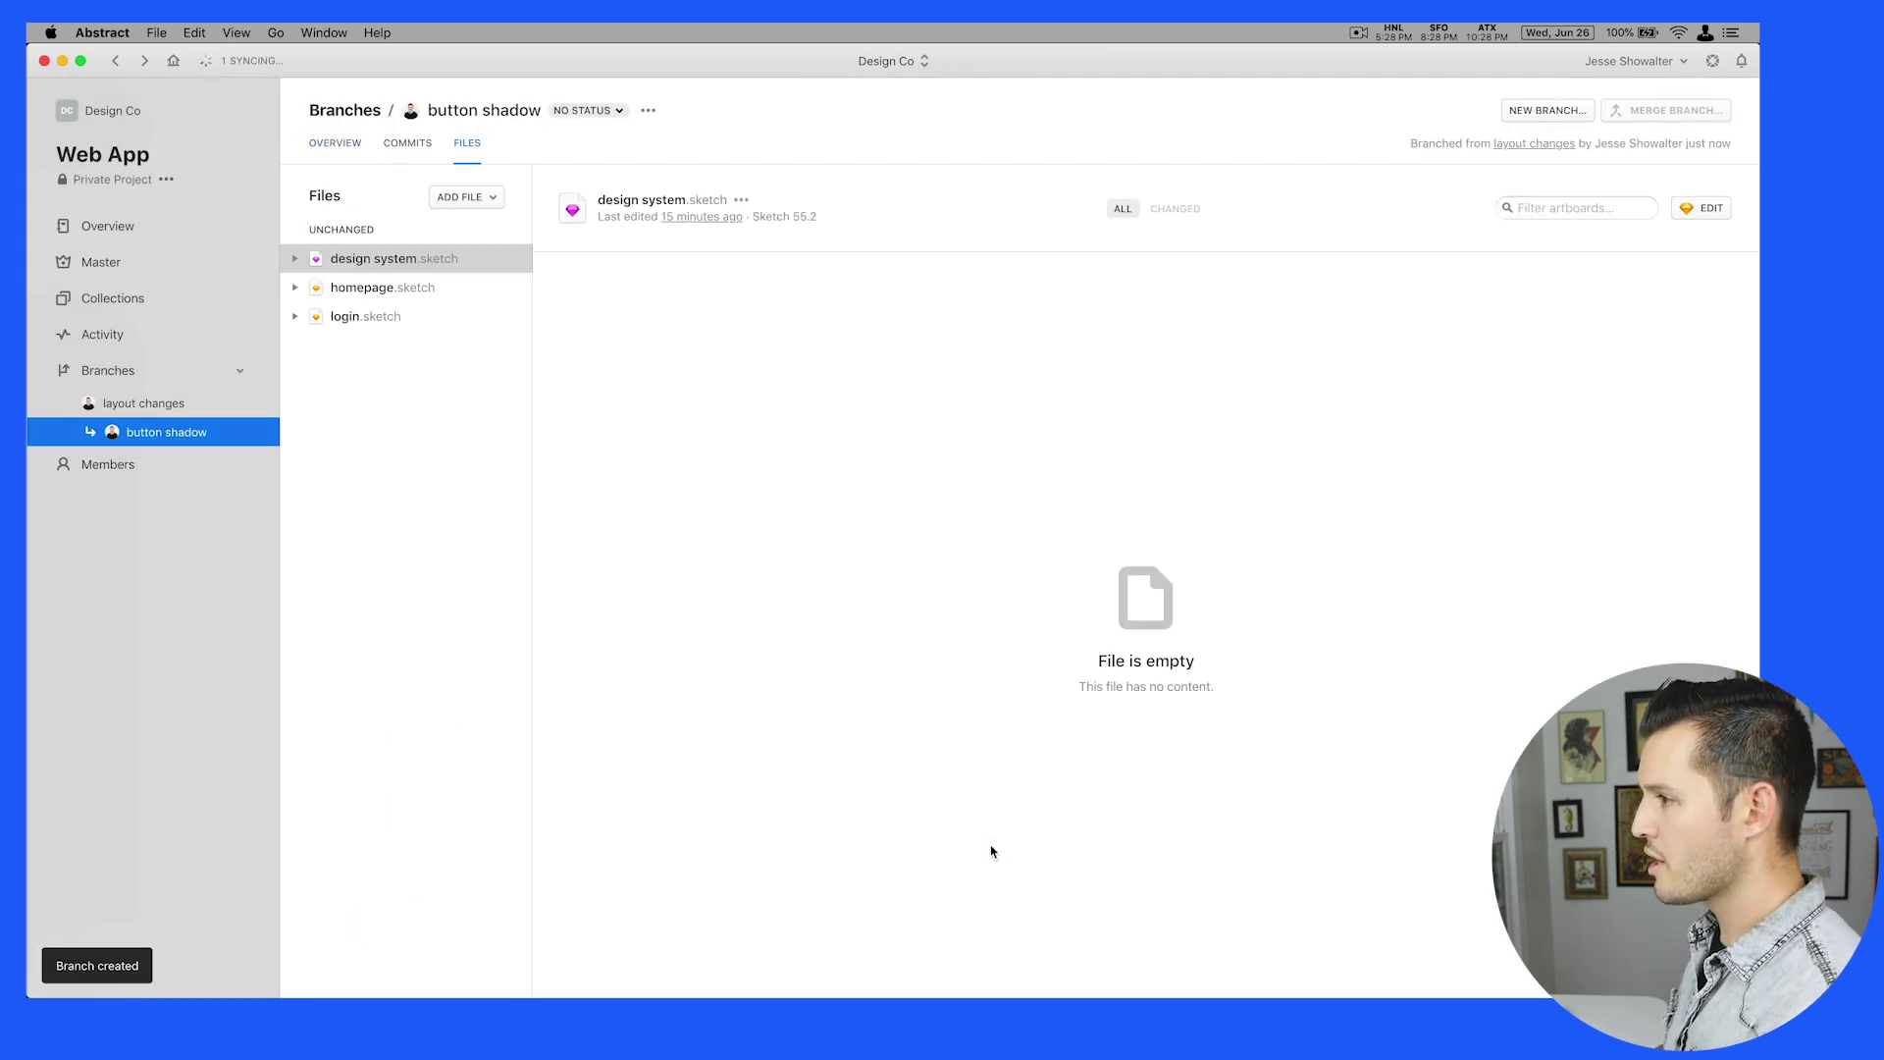
double_click(354, 316)
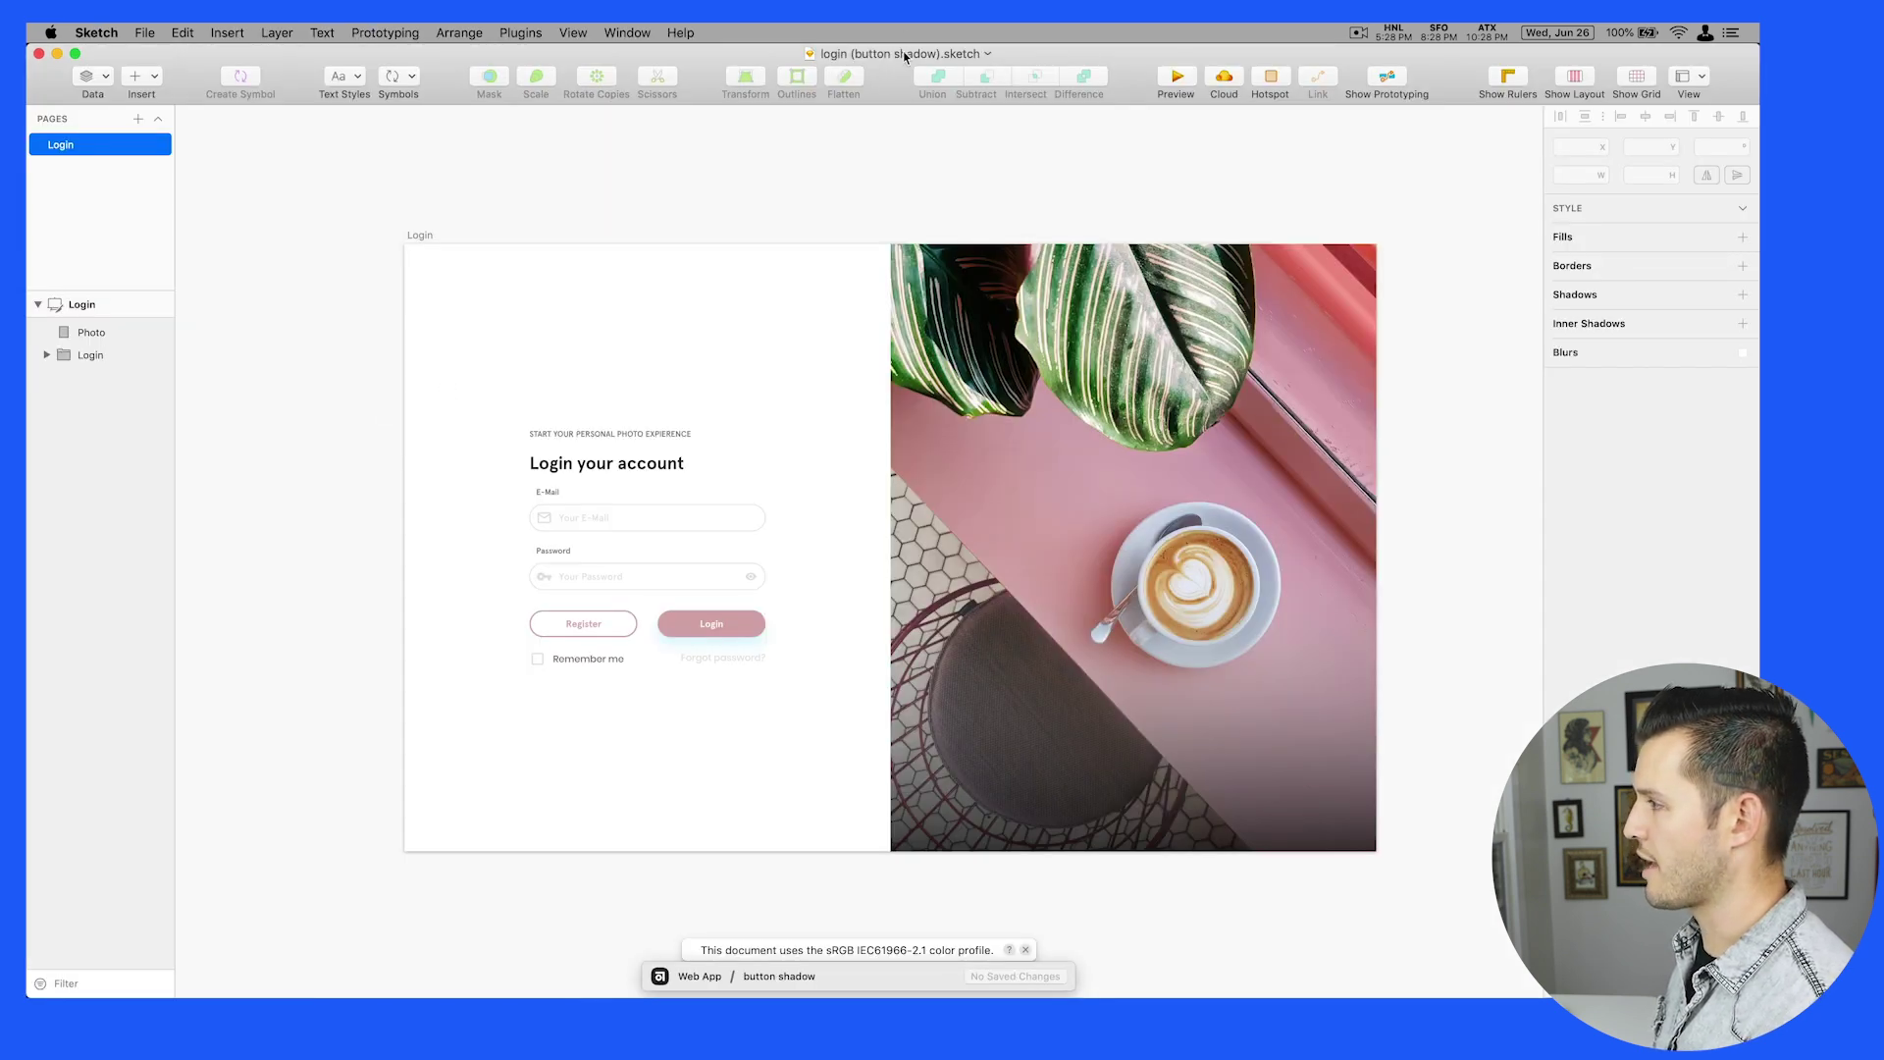
Change the Buttons / Button group's shadow colour from cyan to pink-mauve
left_click(1026, 949)
left_click(751, 624, "super")
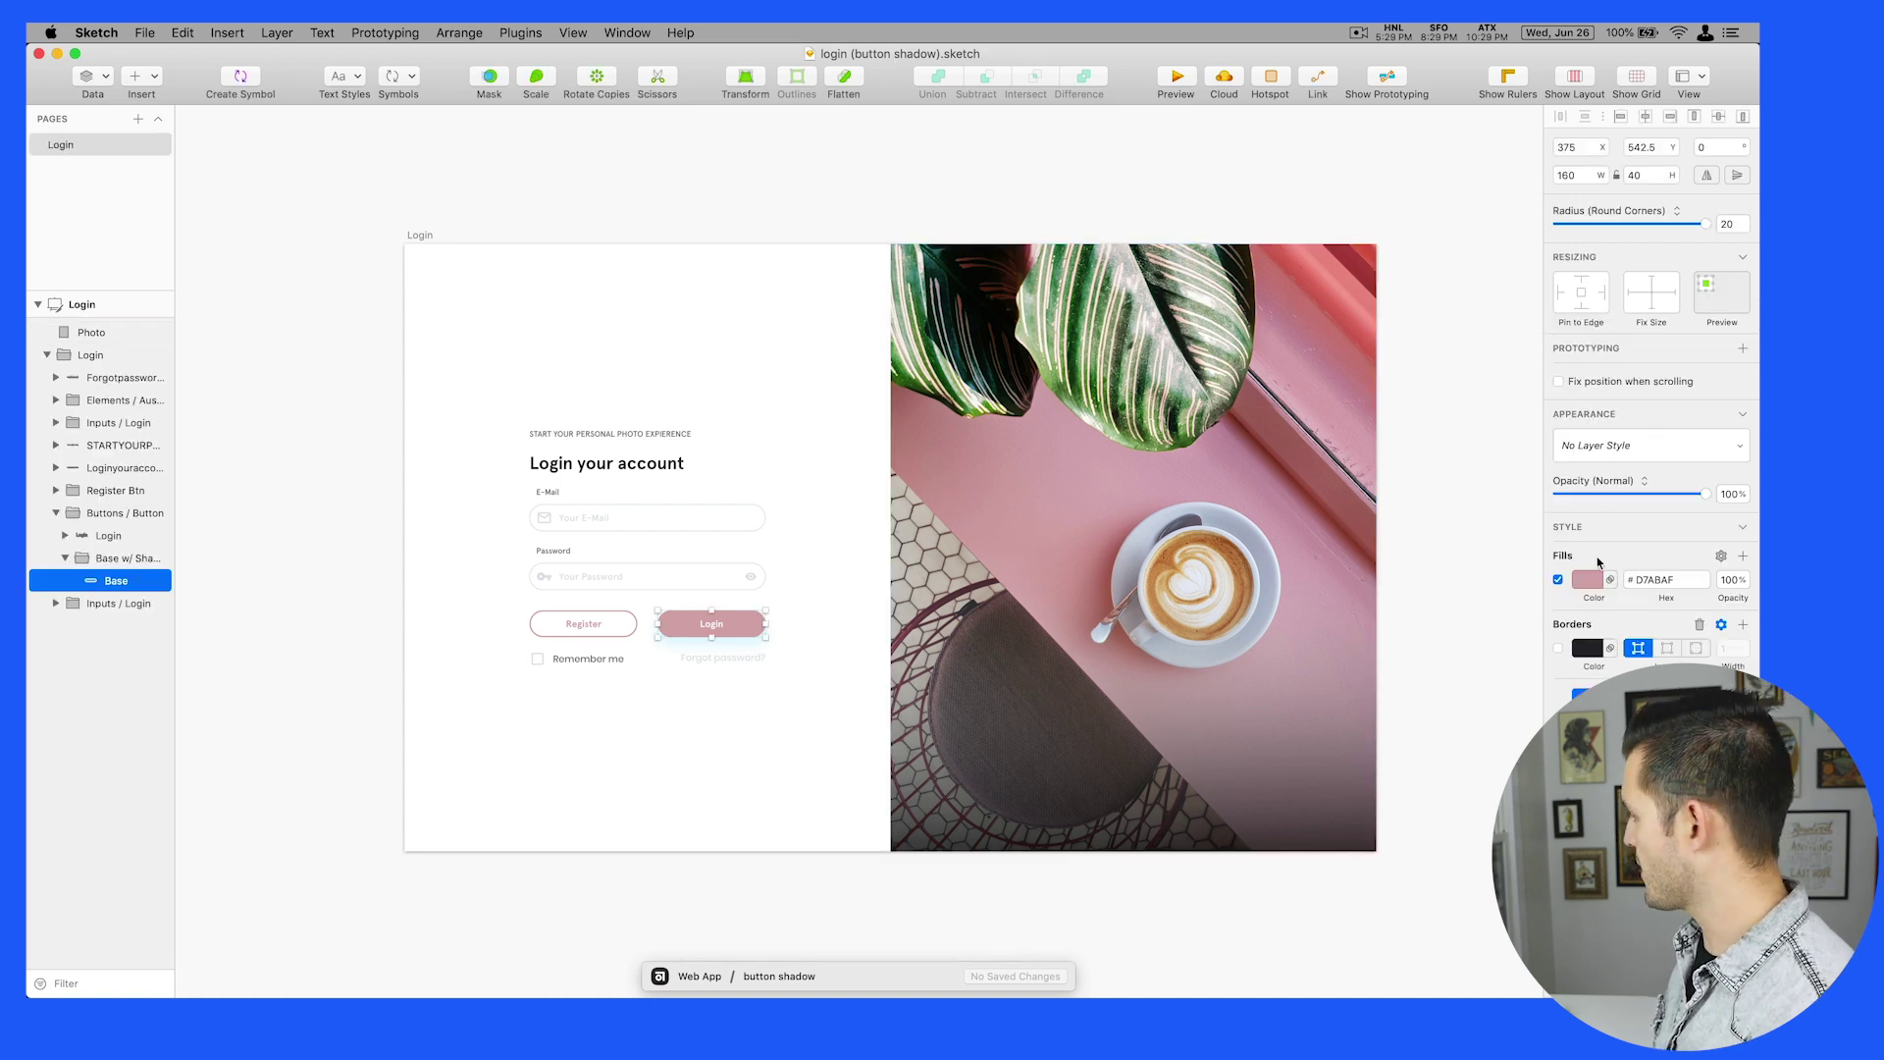
left_click(1592, 580)
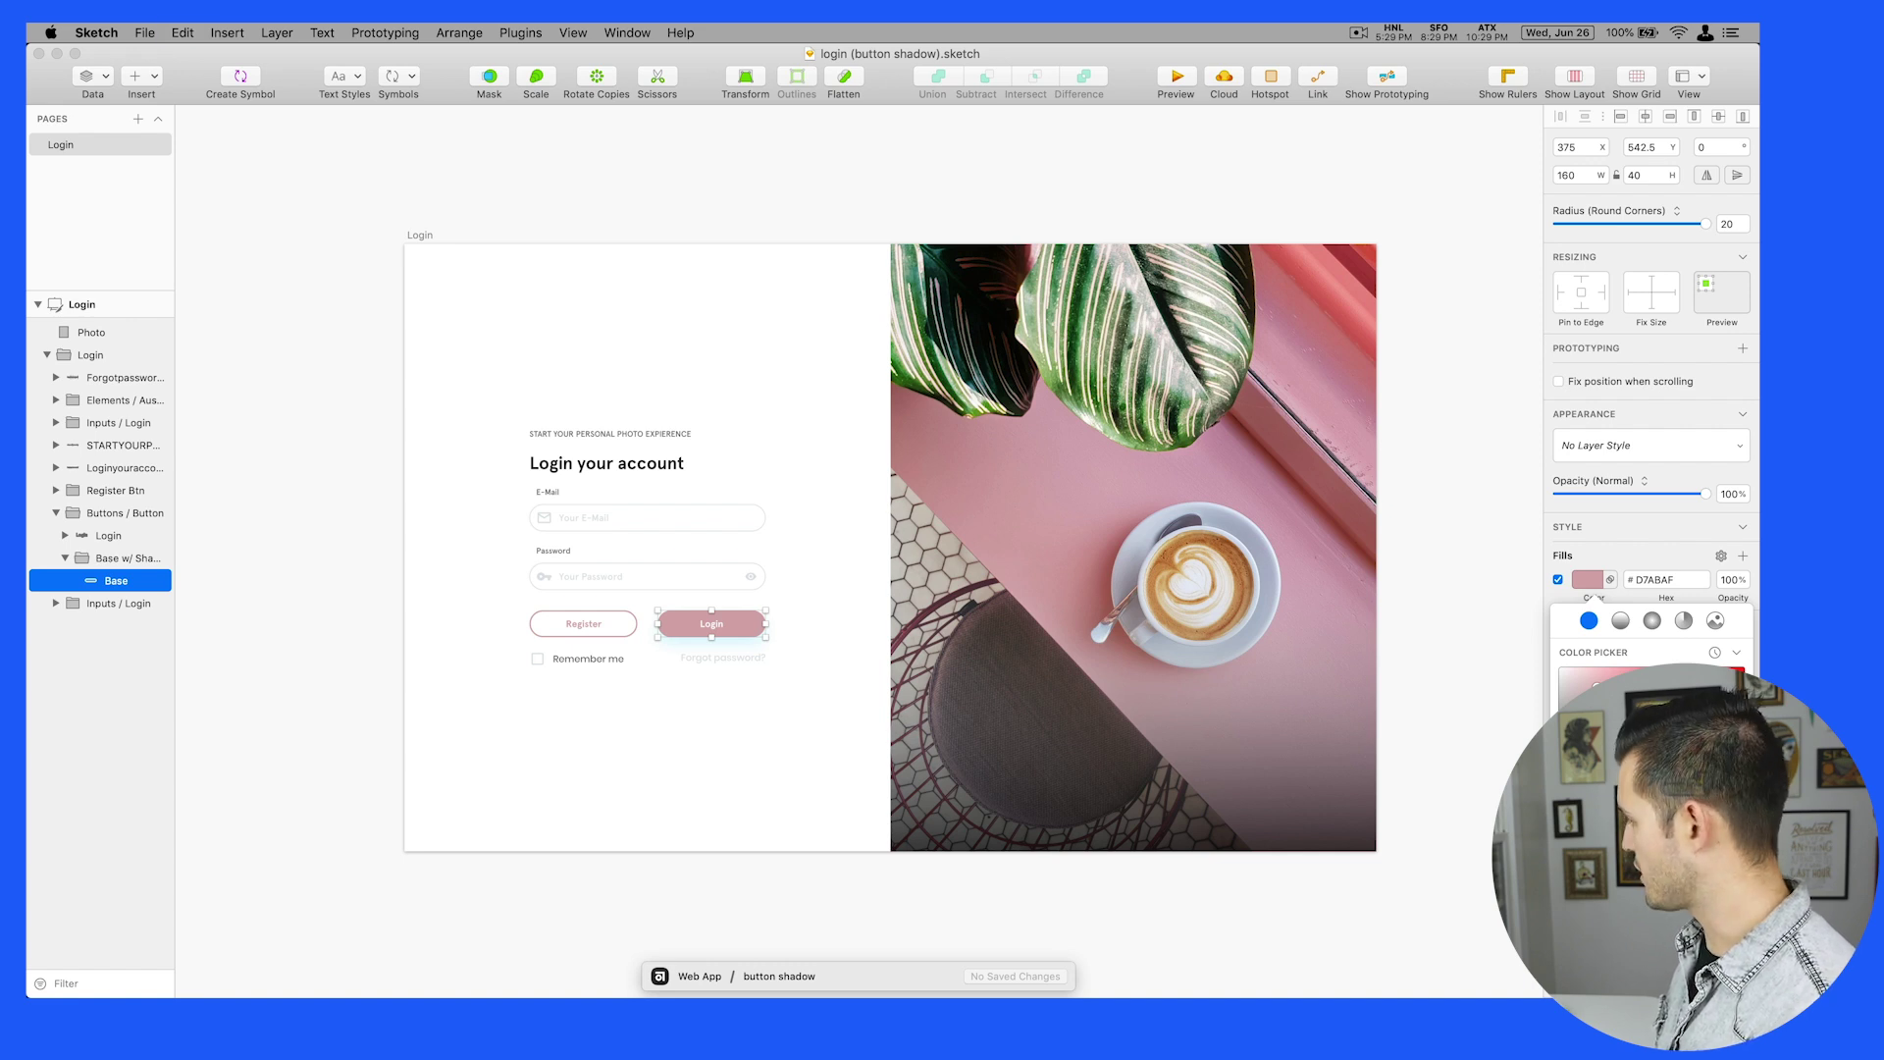
left_click(1527, 710)
left_click(748, 690)
double_click(712, 624)
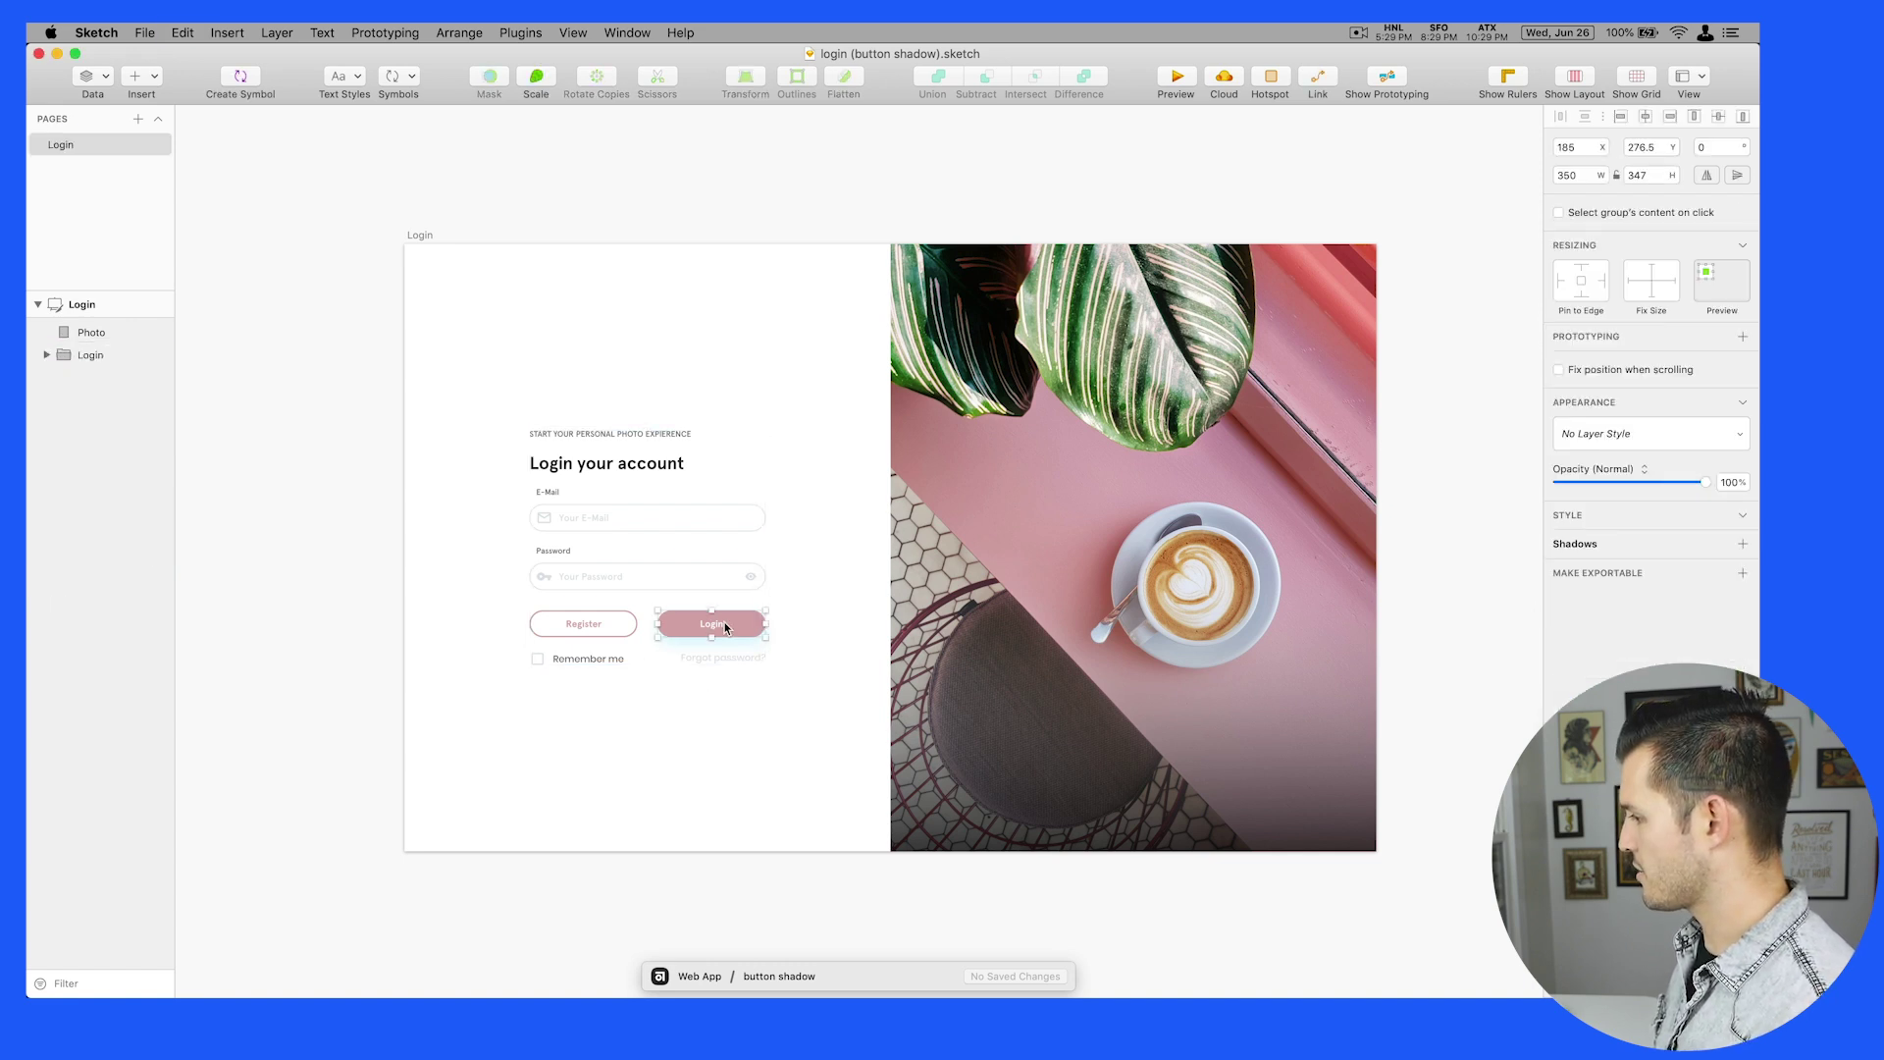
left_click(1586, 568)
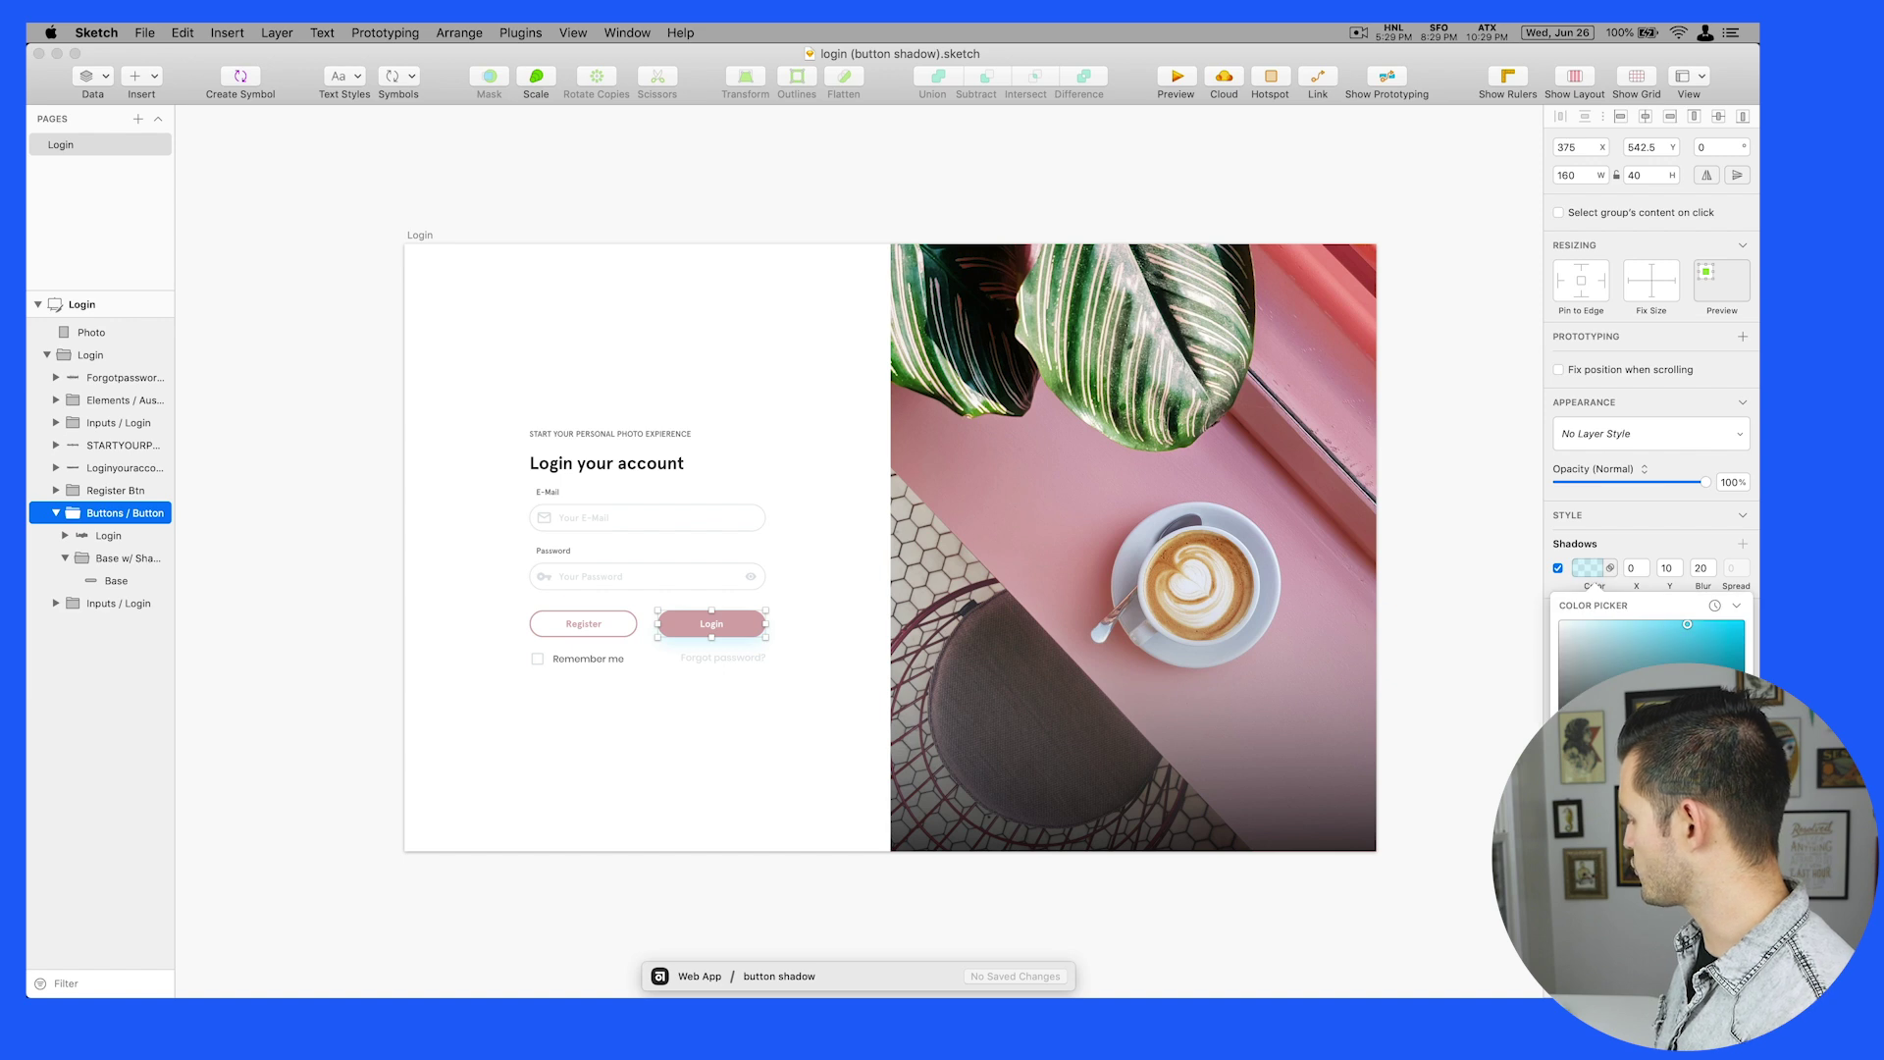
left_click(1609, 805)
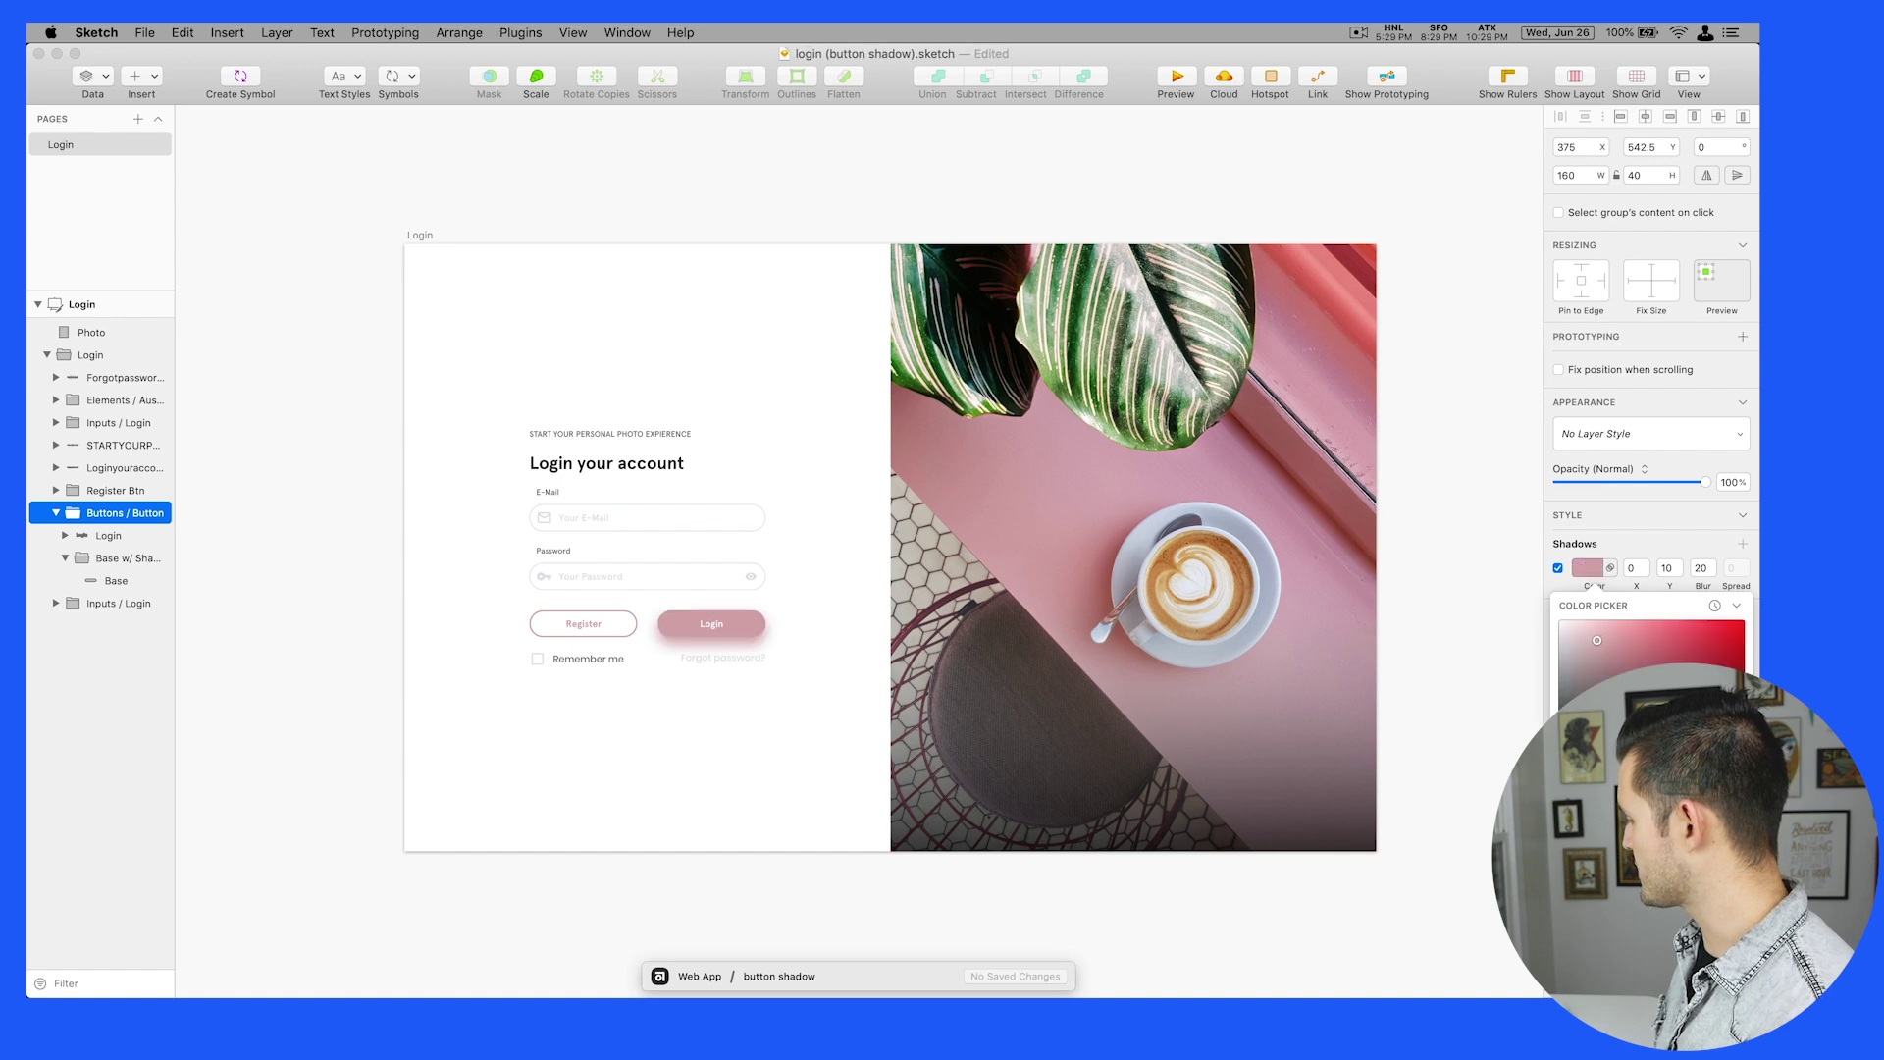
left_click(1440, 613)
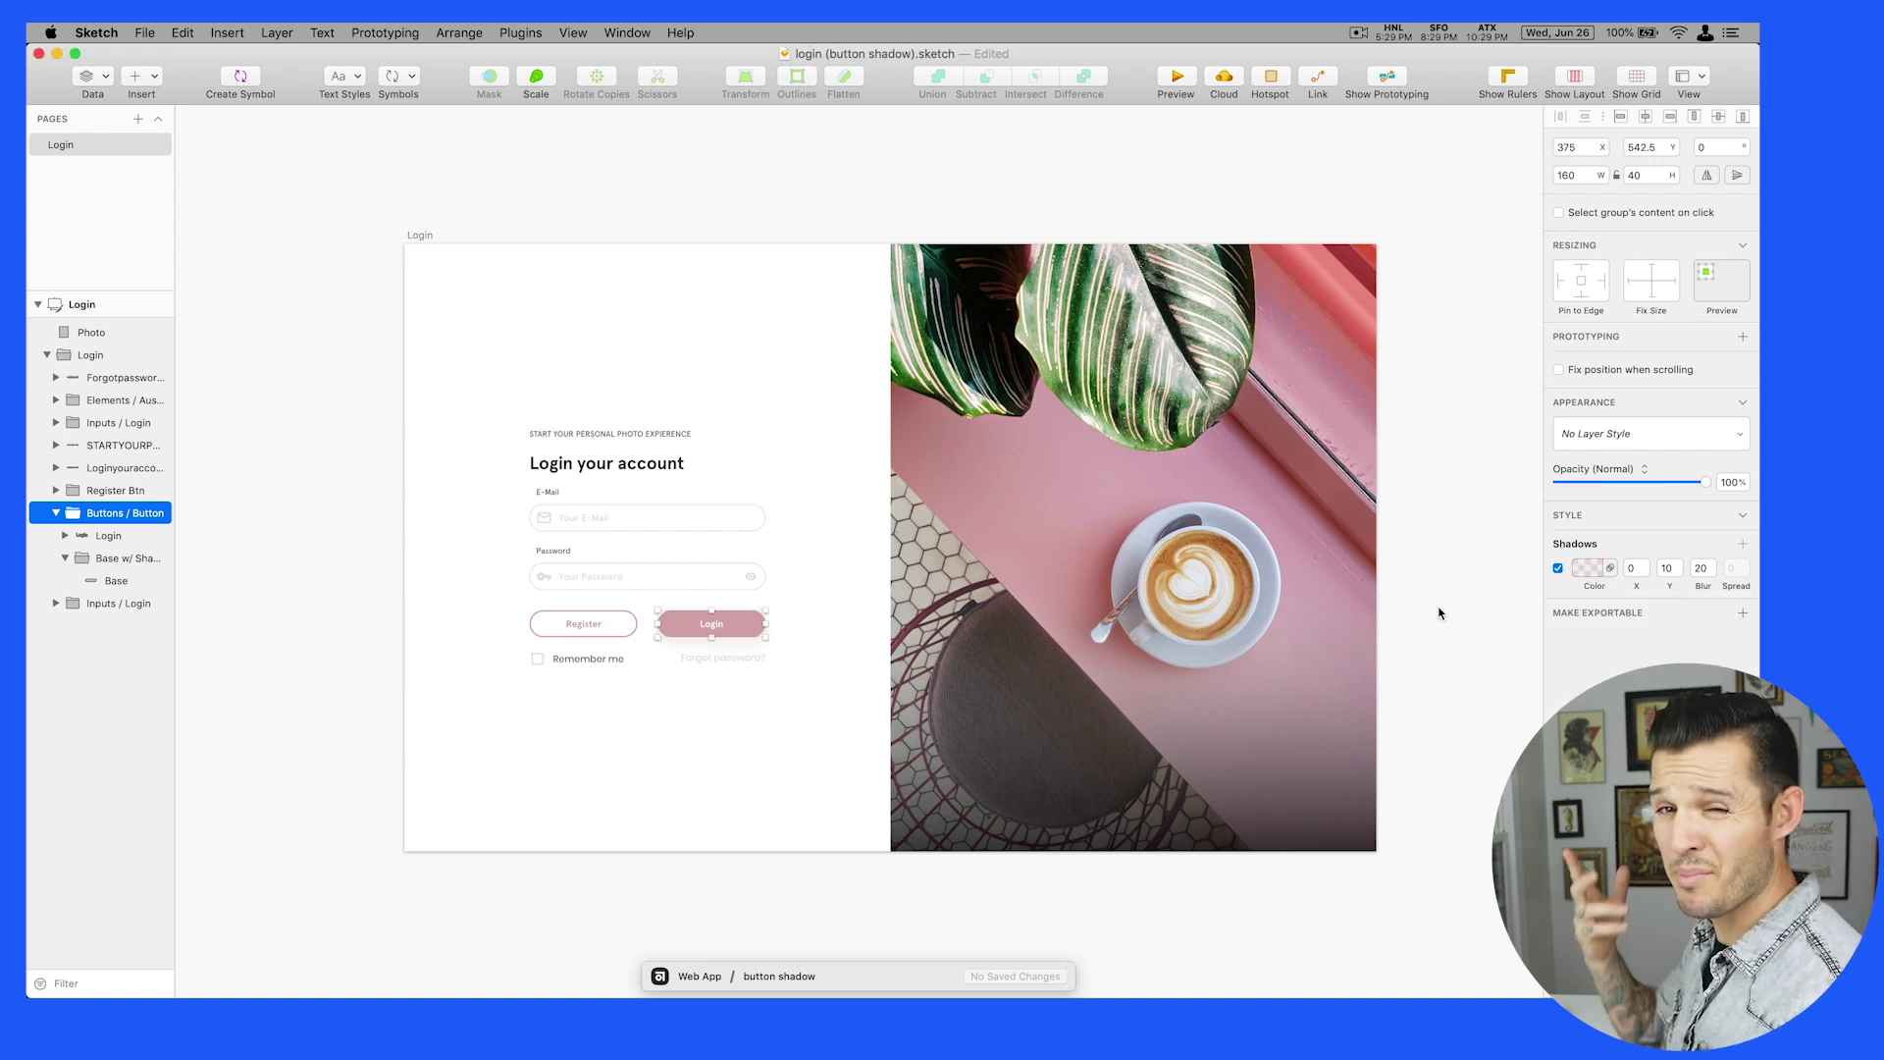
left_click(1439, 614)
Save and commit it to button shadow as 'changed button shadow to mauve'
key("super+s")
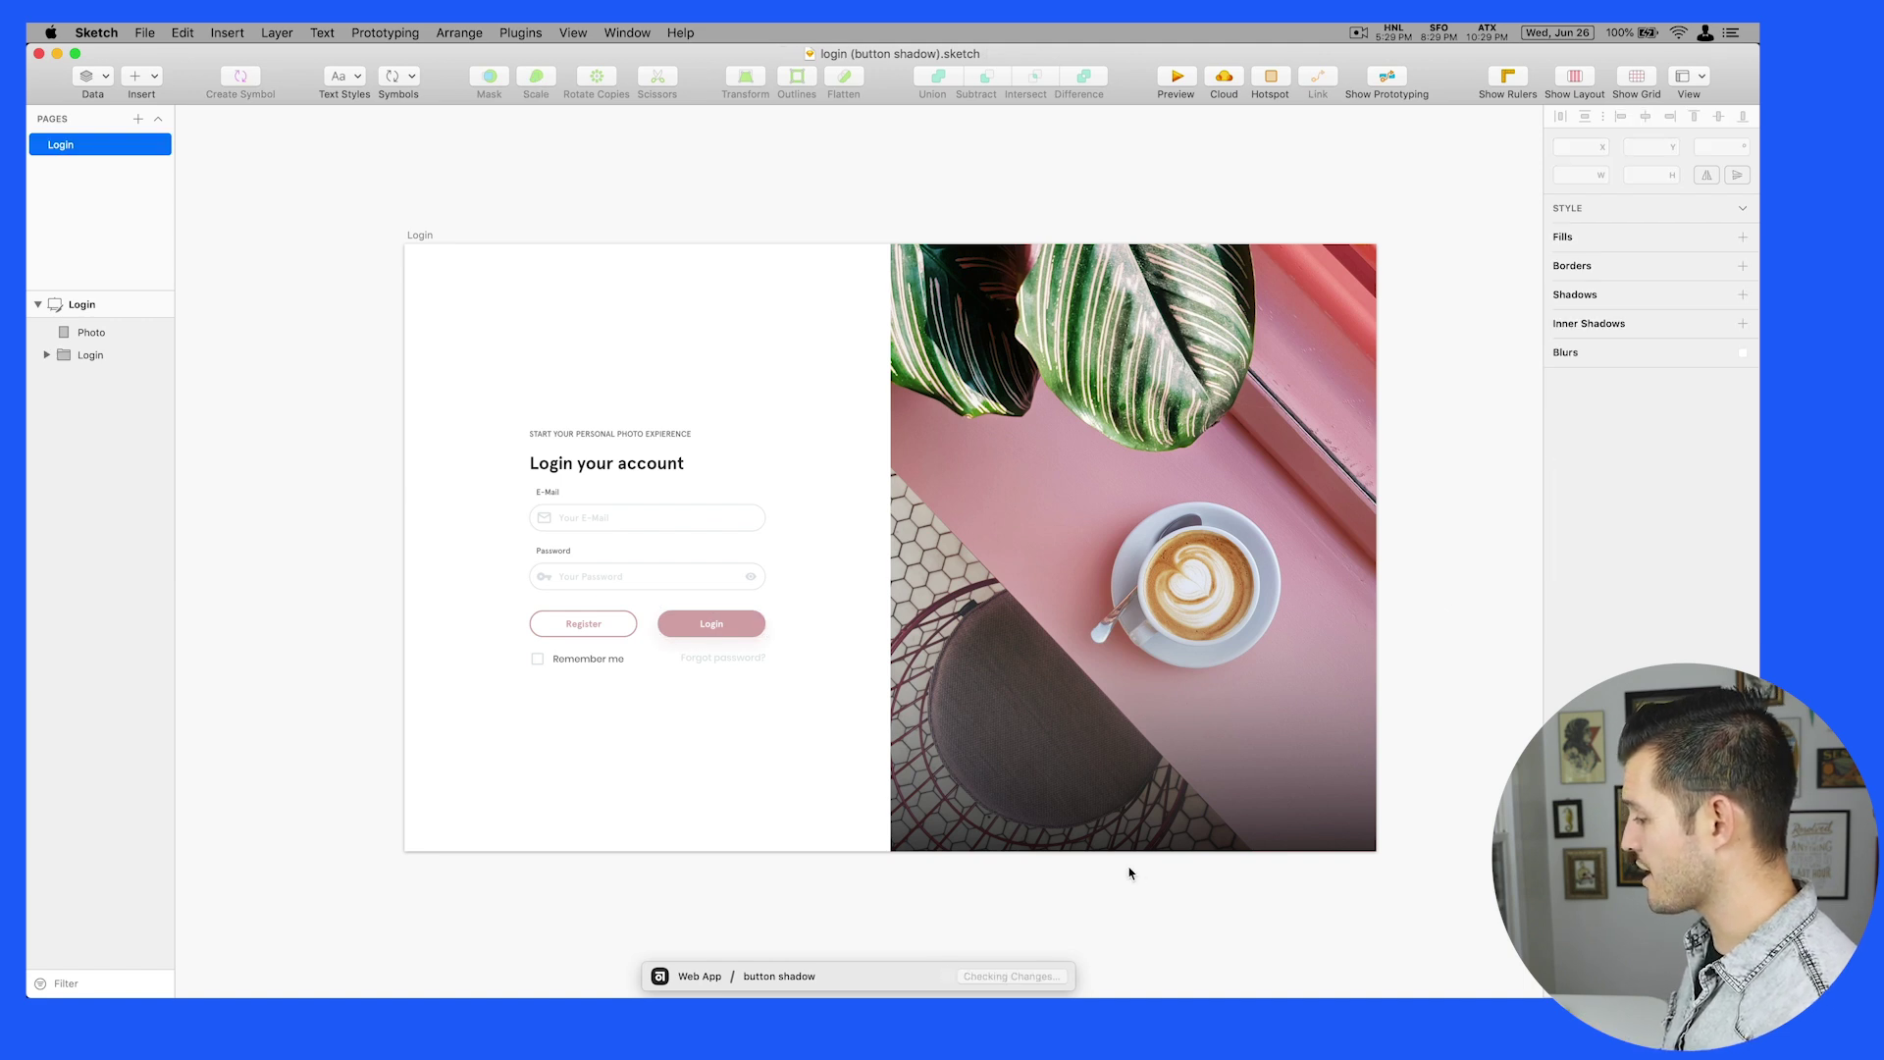
left_click(1046, 976)
type("changed button shadow to mauve")
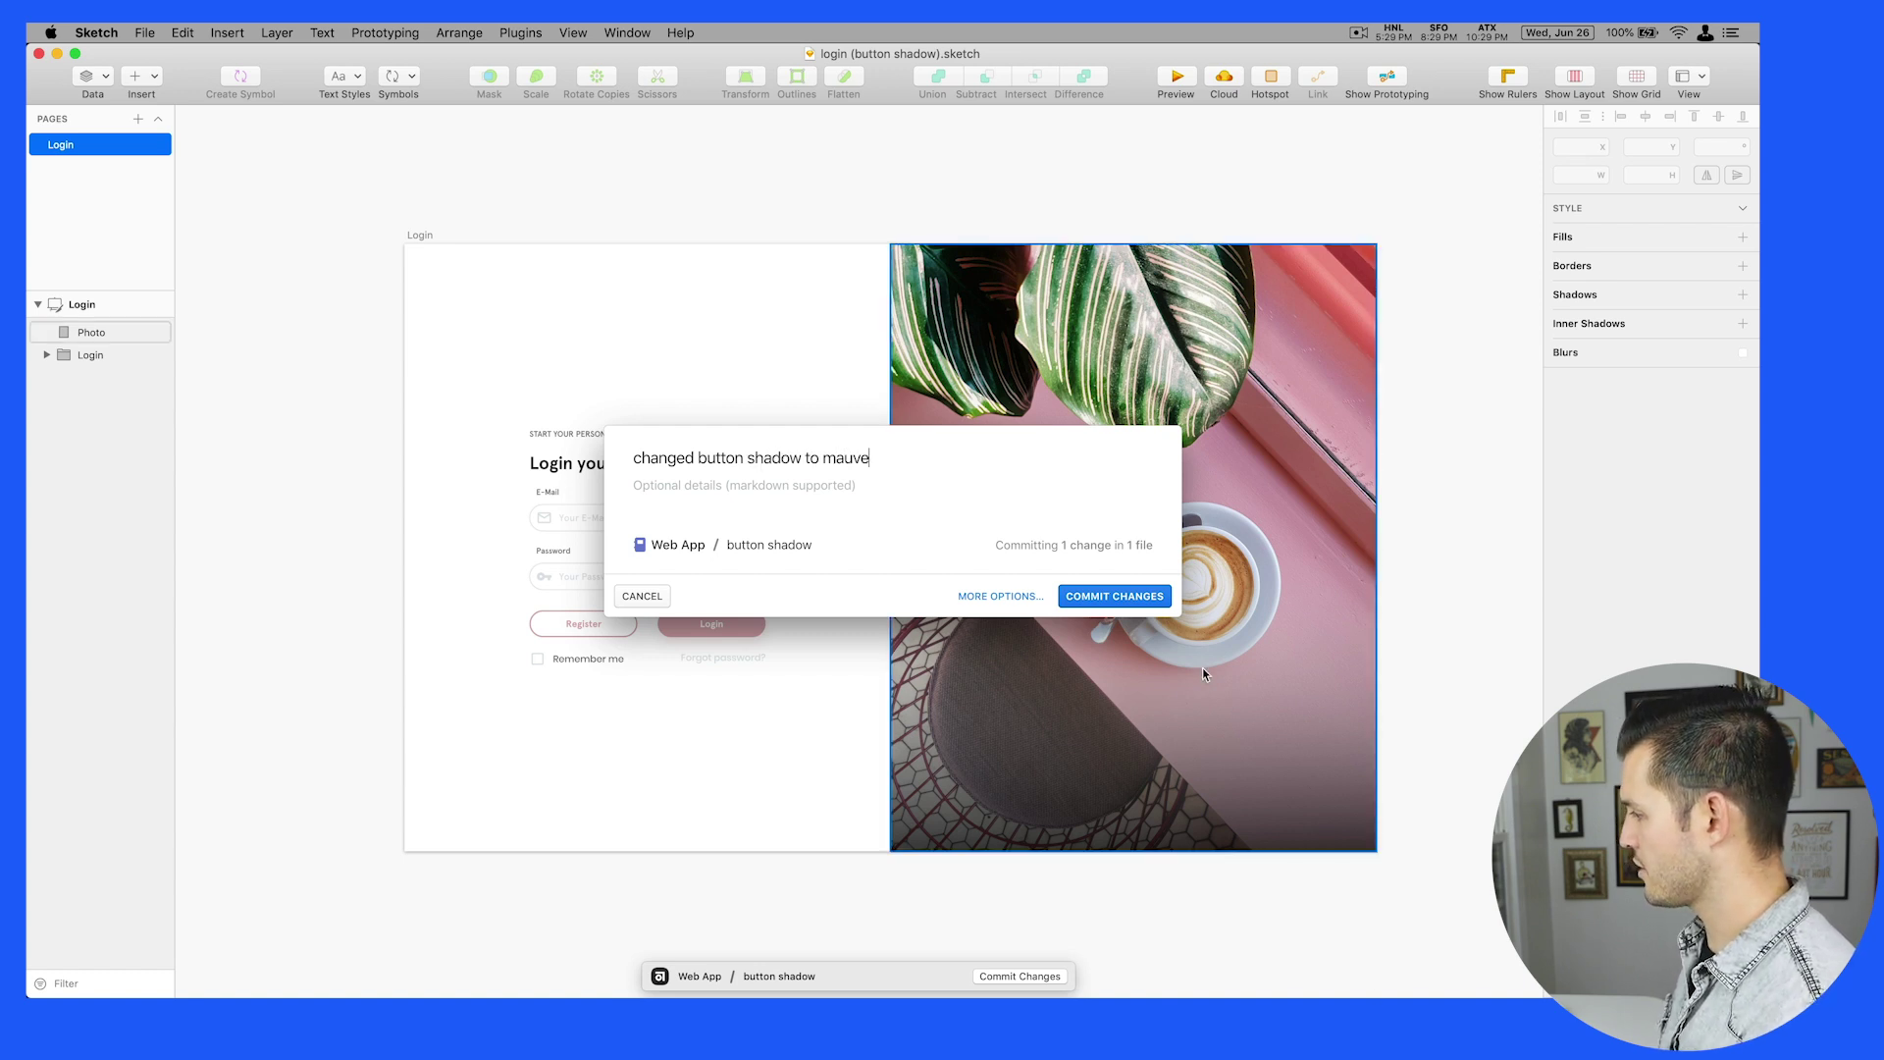
left_click(1114, 596)
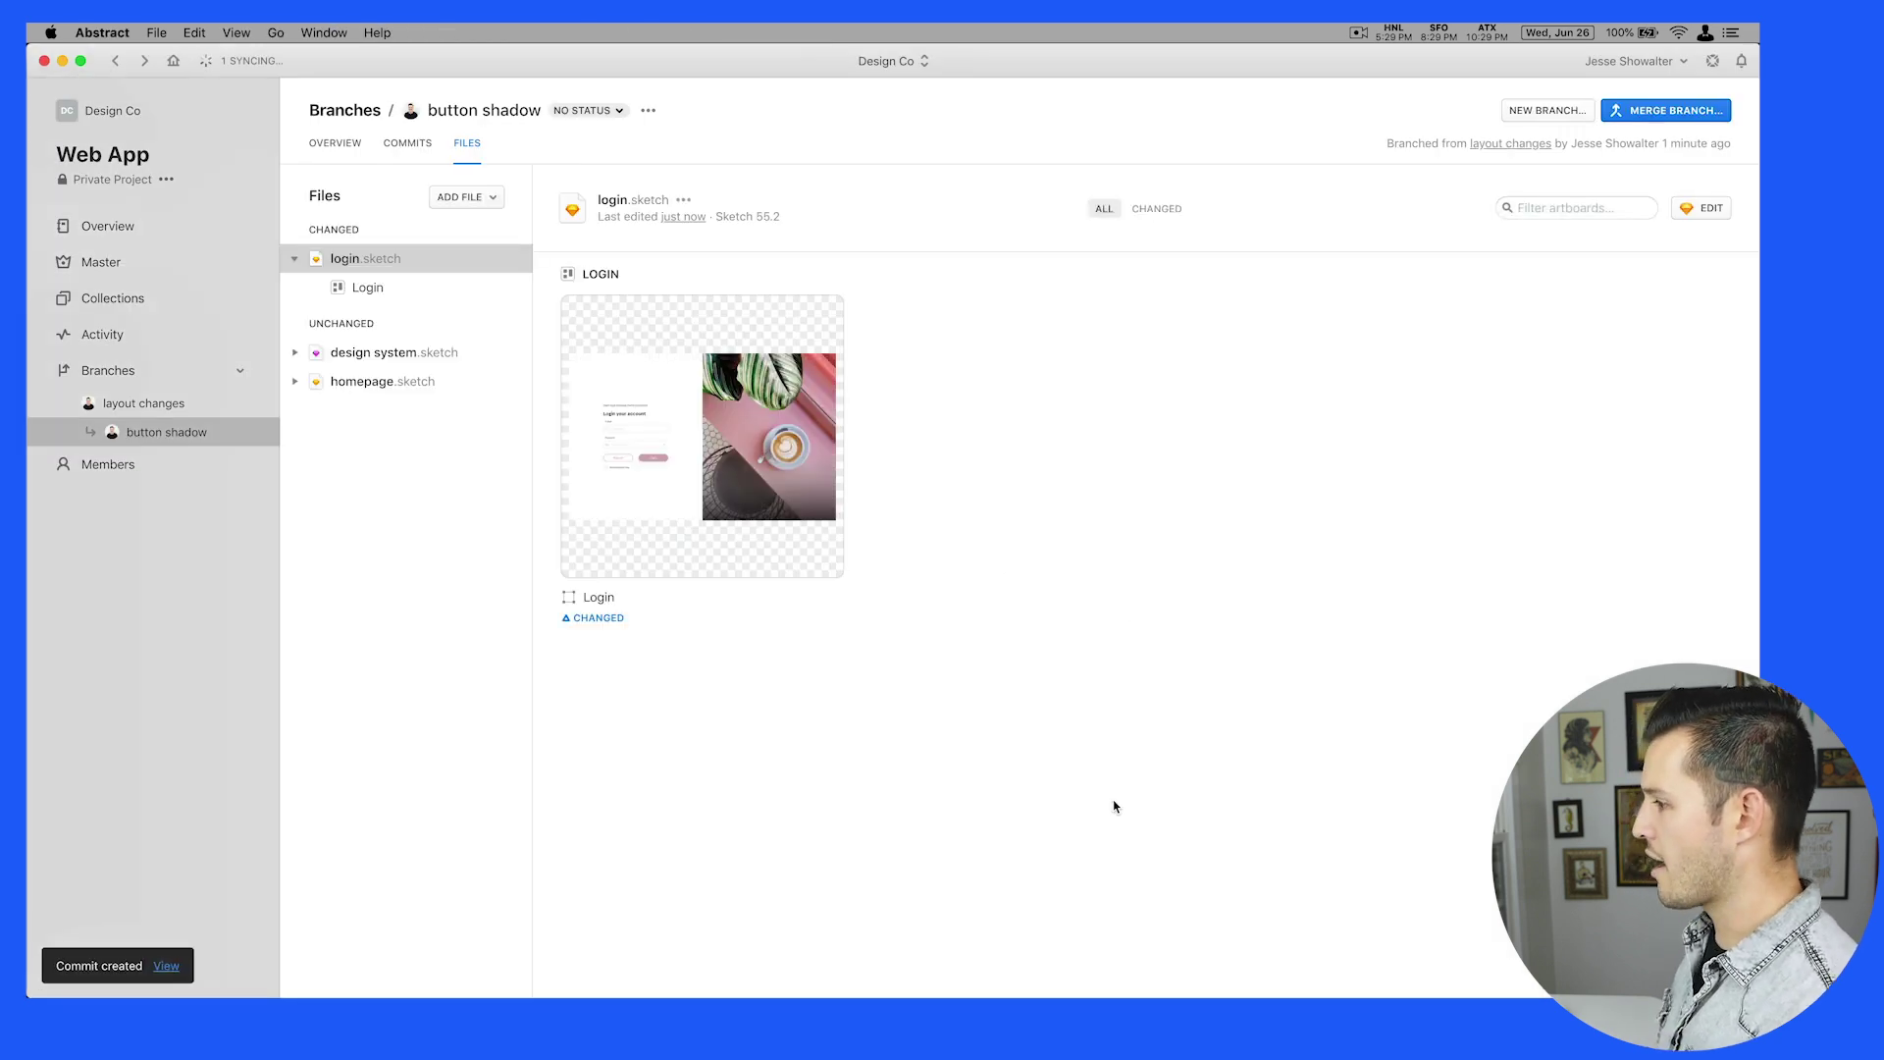
Compare the mauve-shadow Login artboard with its earlier version and start a 'way better' comment
left_click(697, 405)
left_click(898, 99)
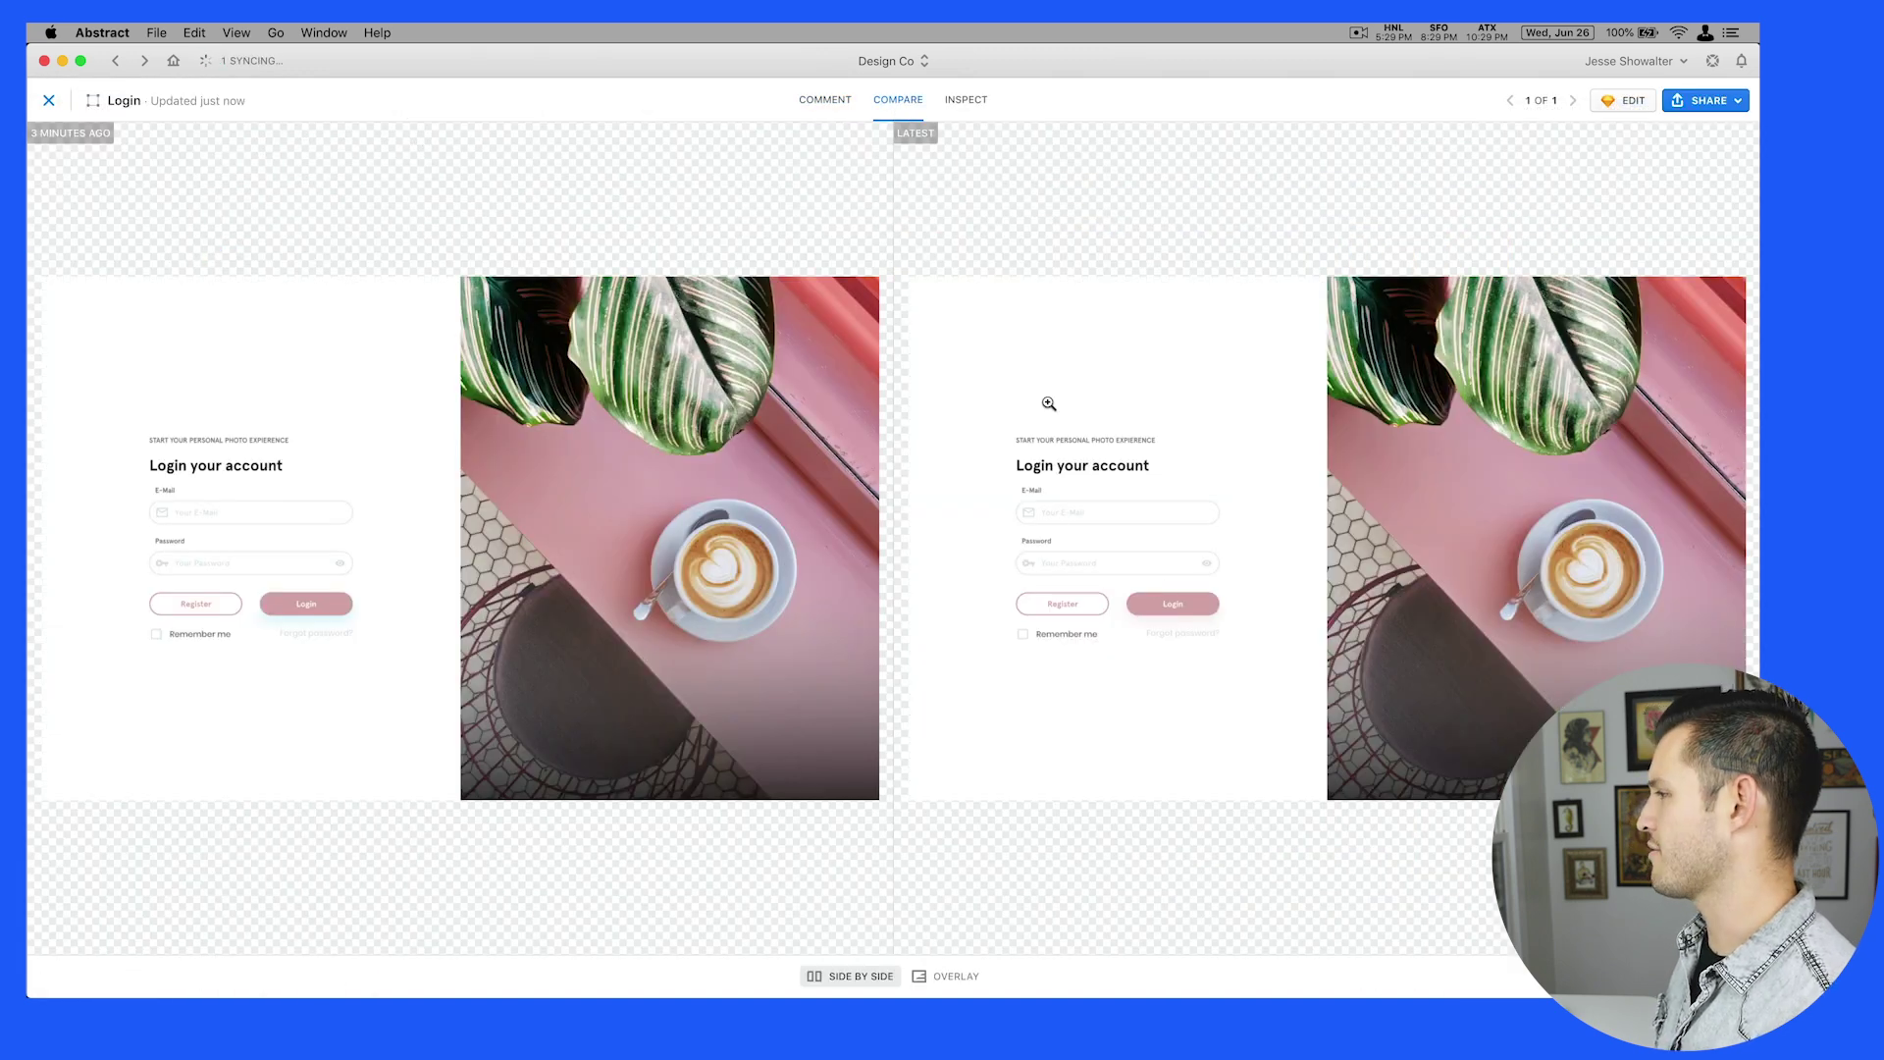
left_click(818, 100)
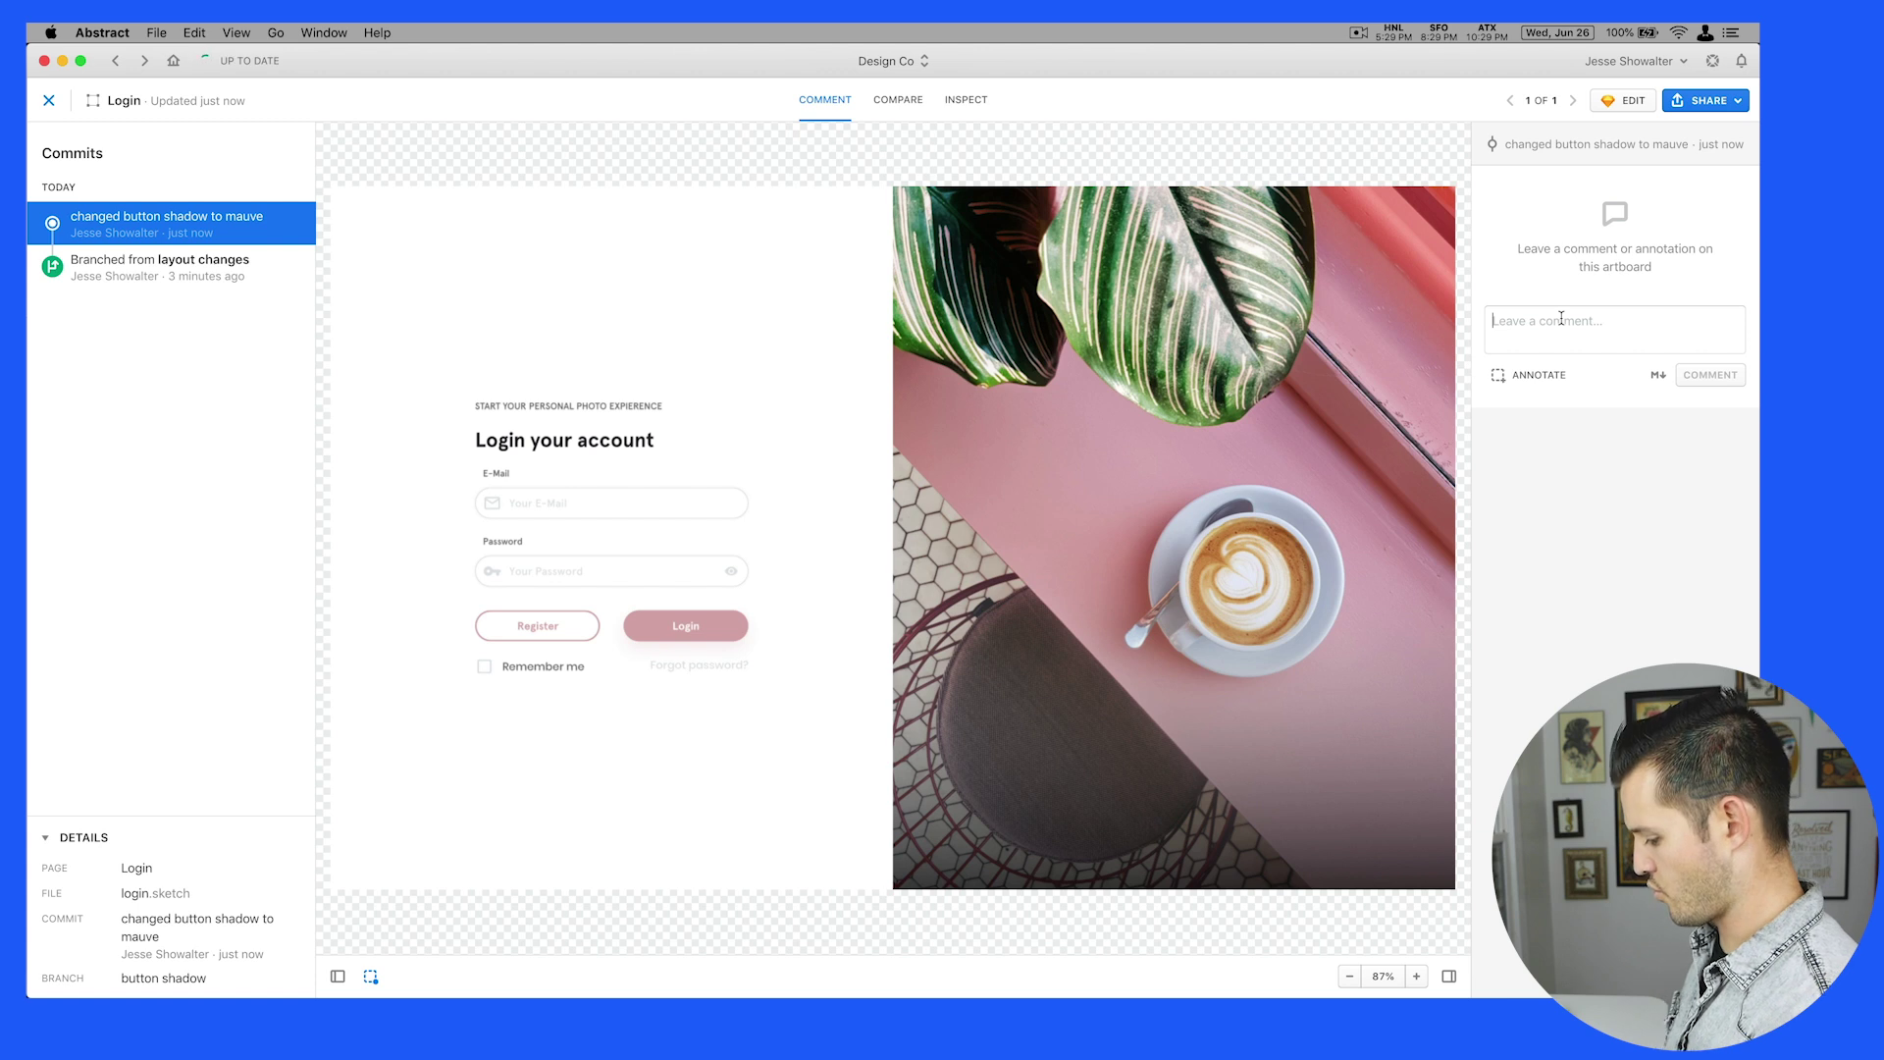
type("way better")
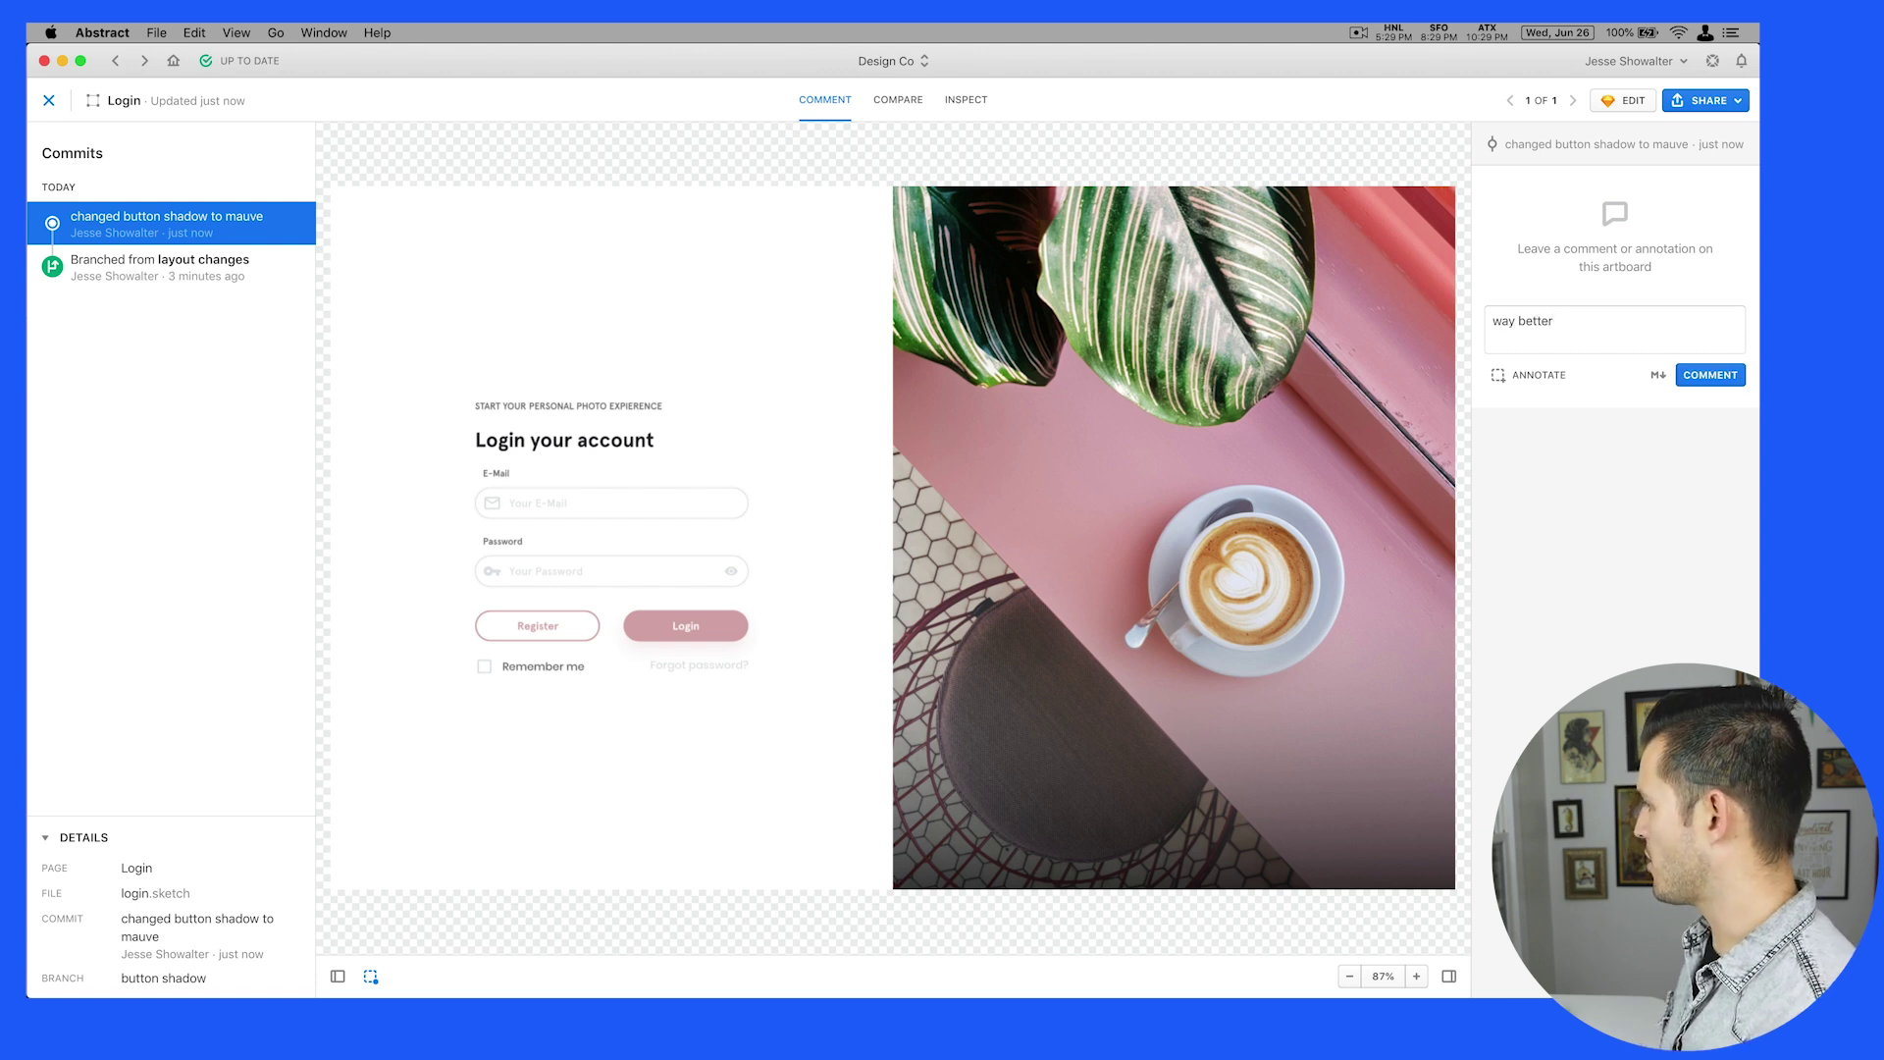
Post the 'way better' comment, leave the artboard viewer, and begin merging into layout changes
key("super+Return")
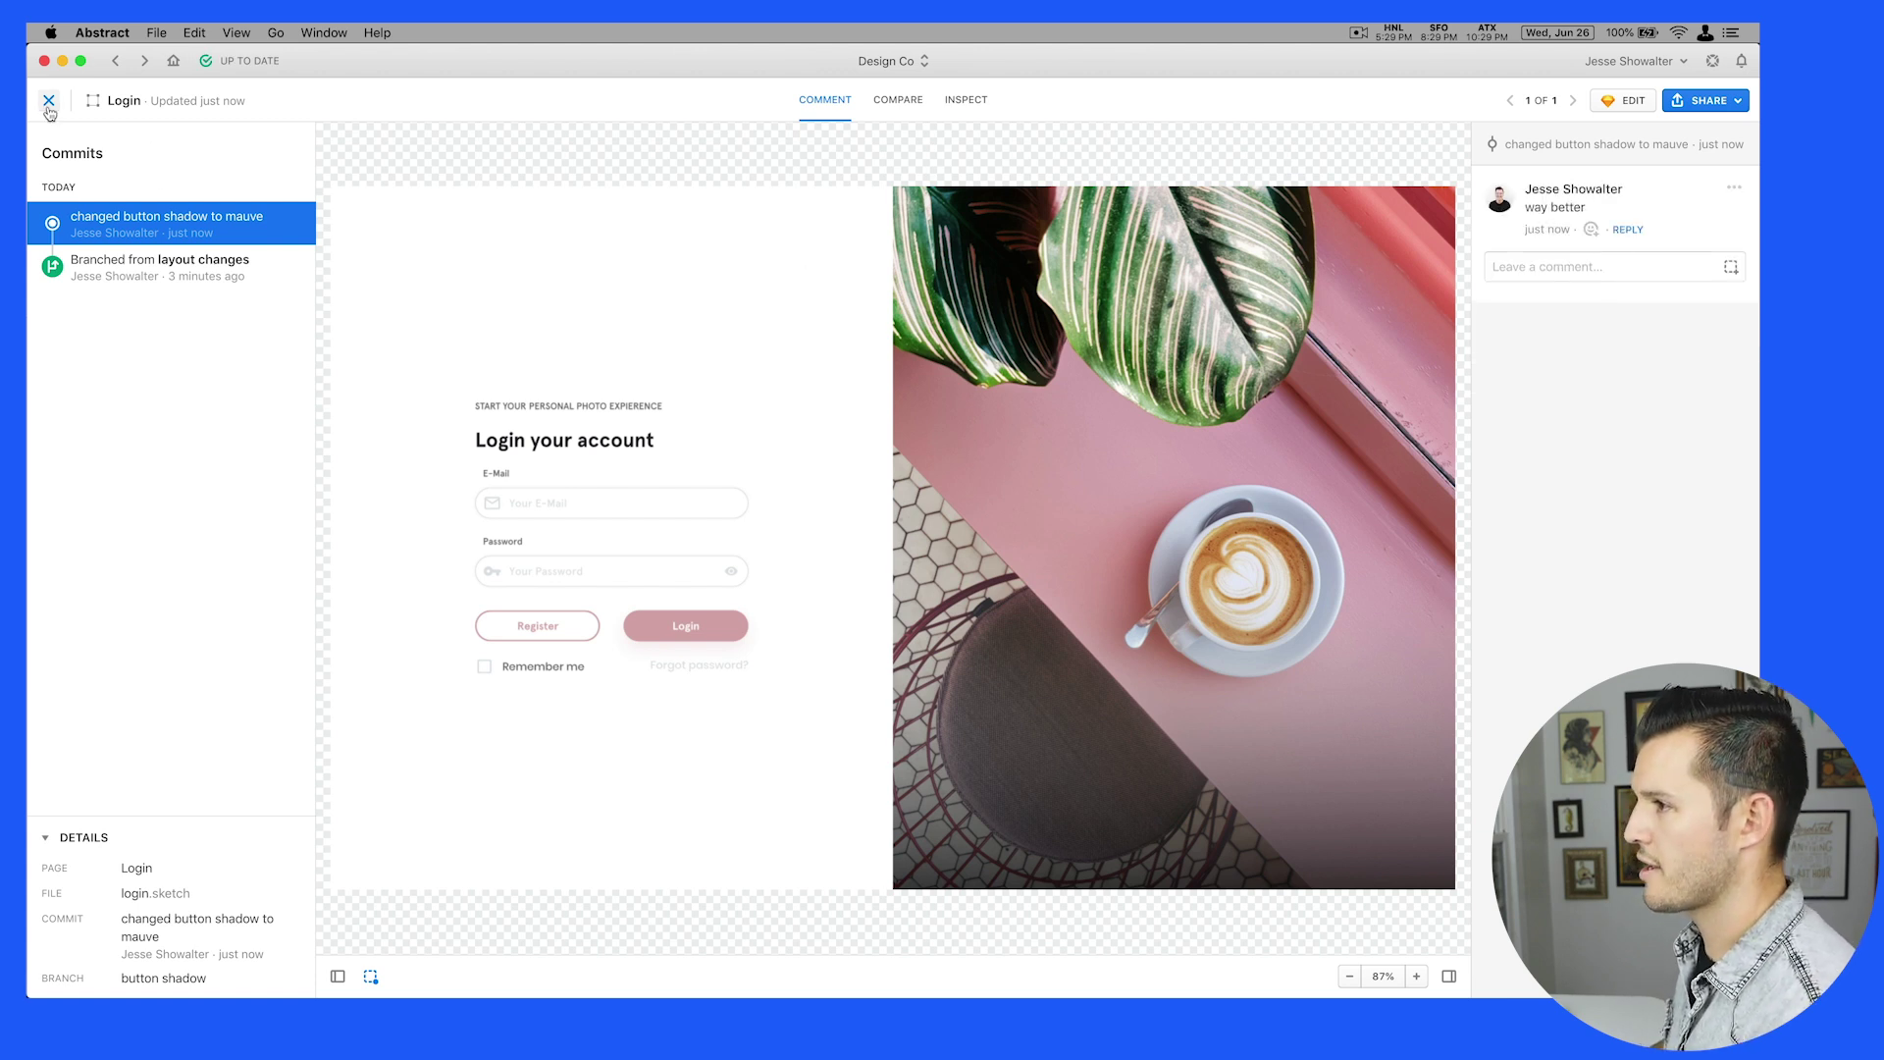
left_click(48, 106)
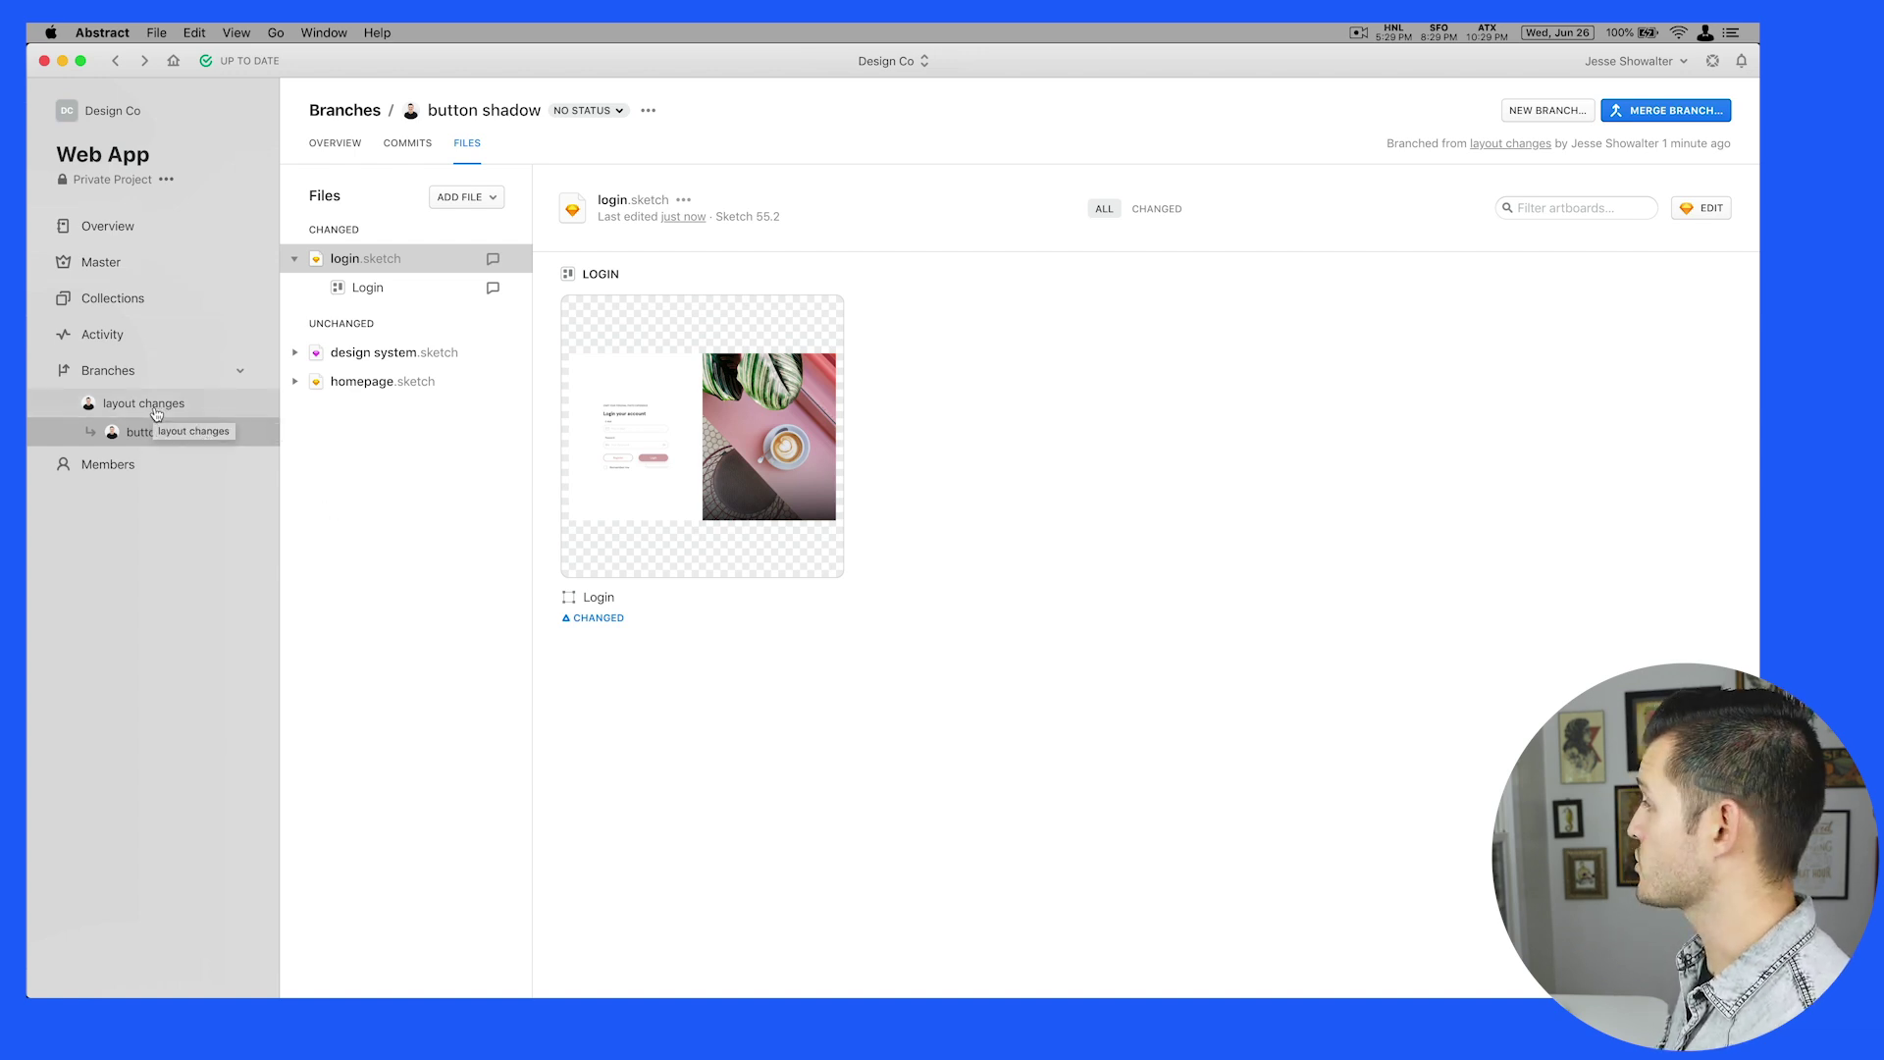
left_click(1619, 111)
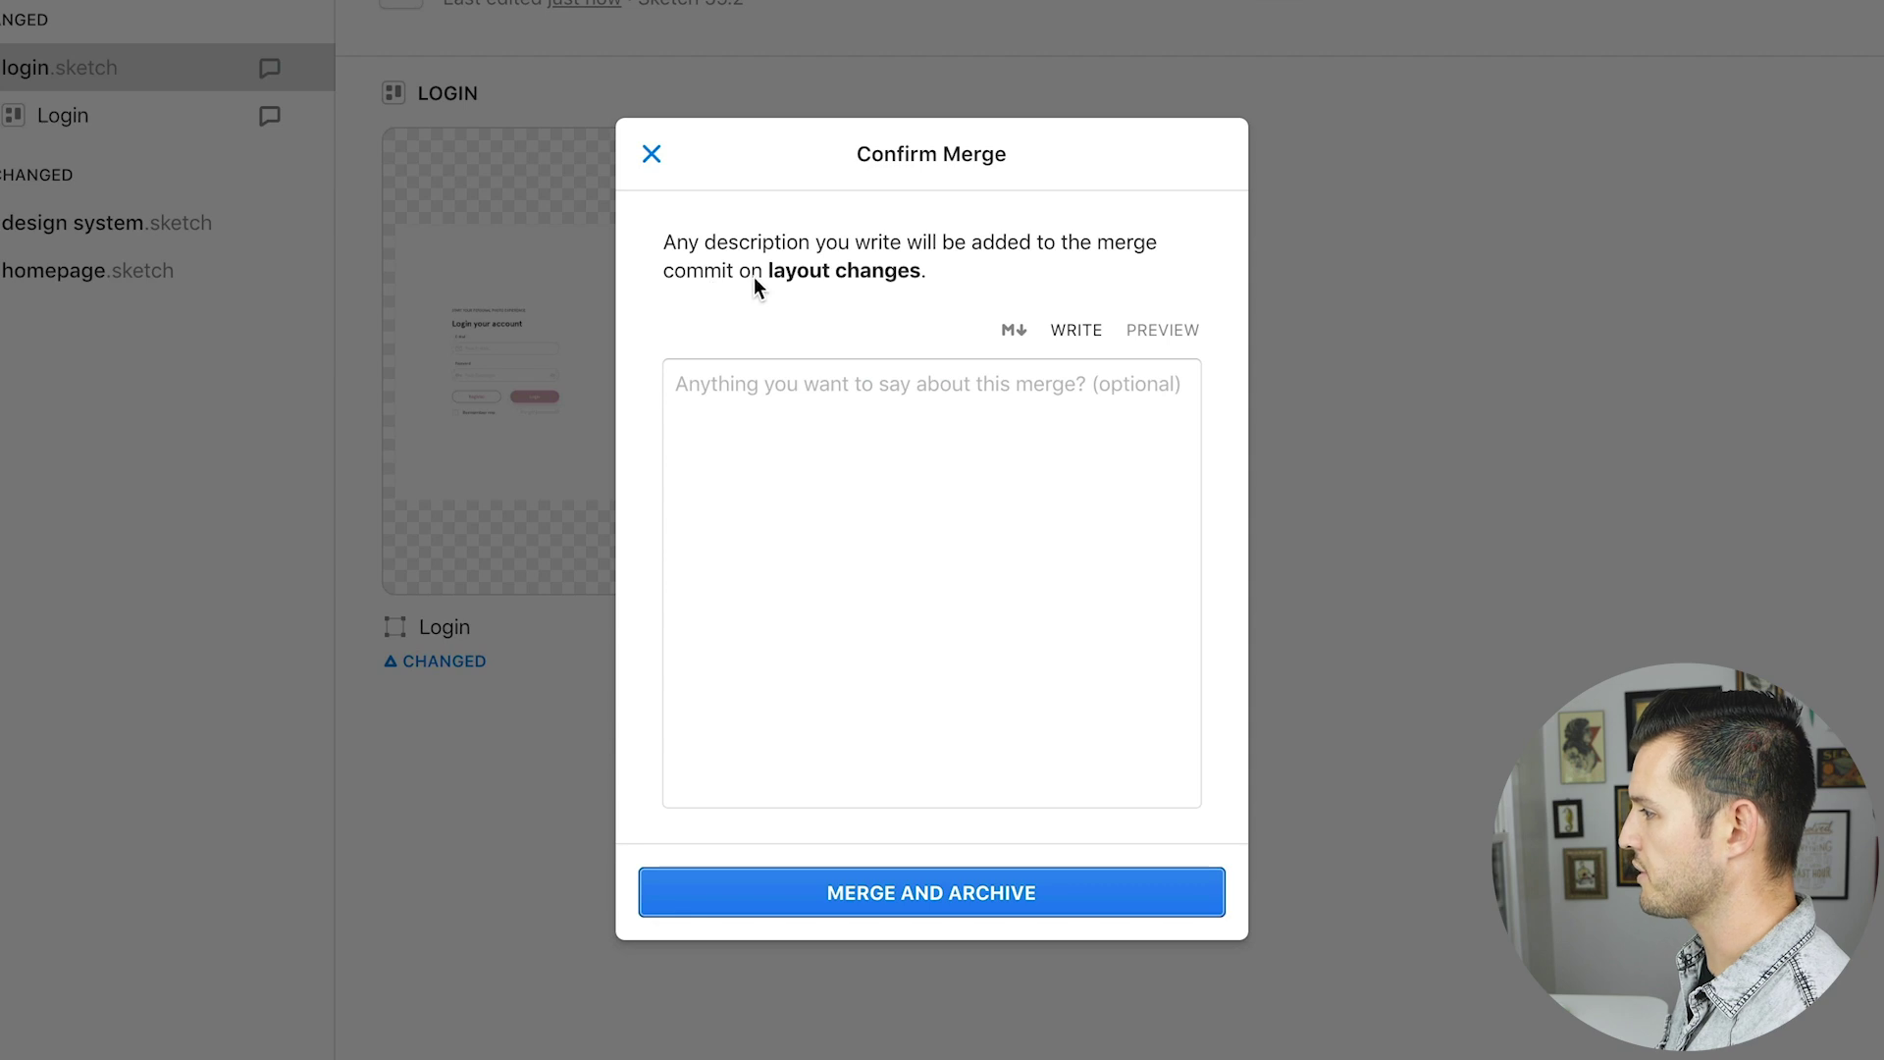
Merge and archive button shadow into layout changes, described as 'changed button shadow'
left_click(961, 470)
type("changed button")
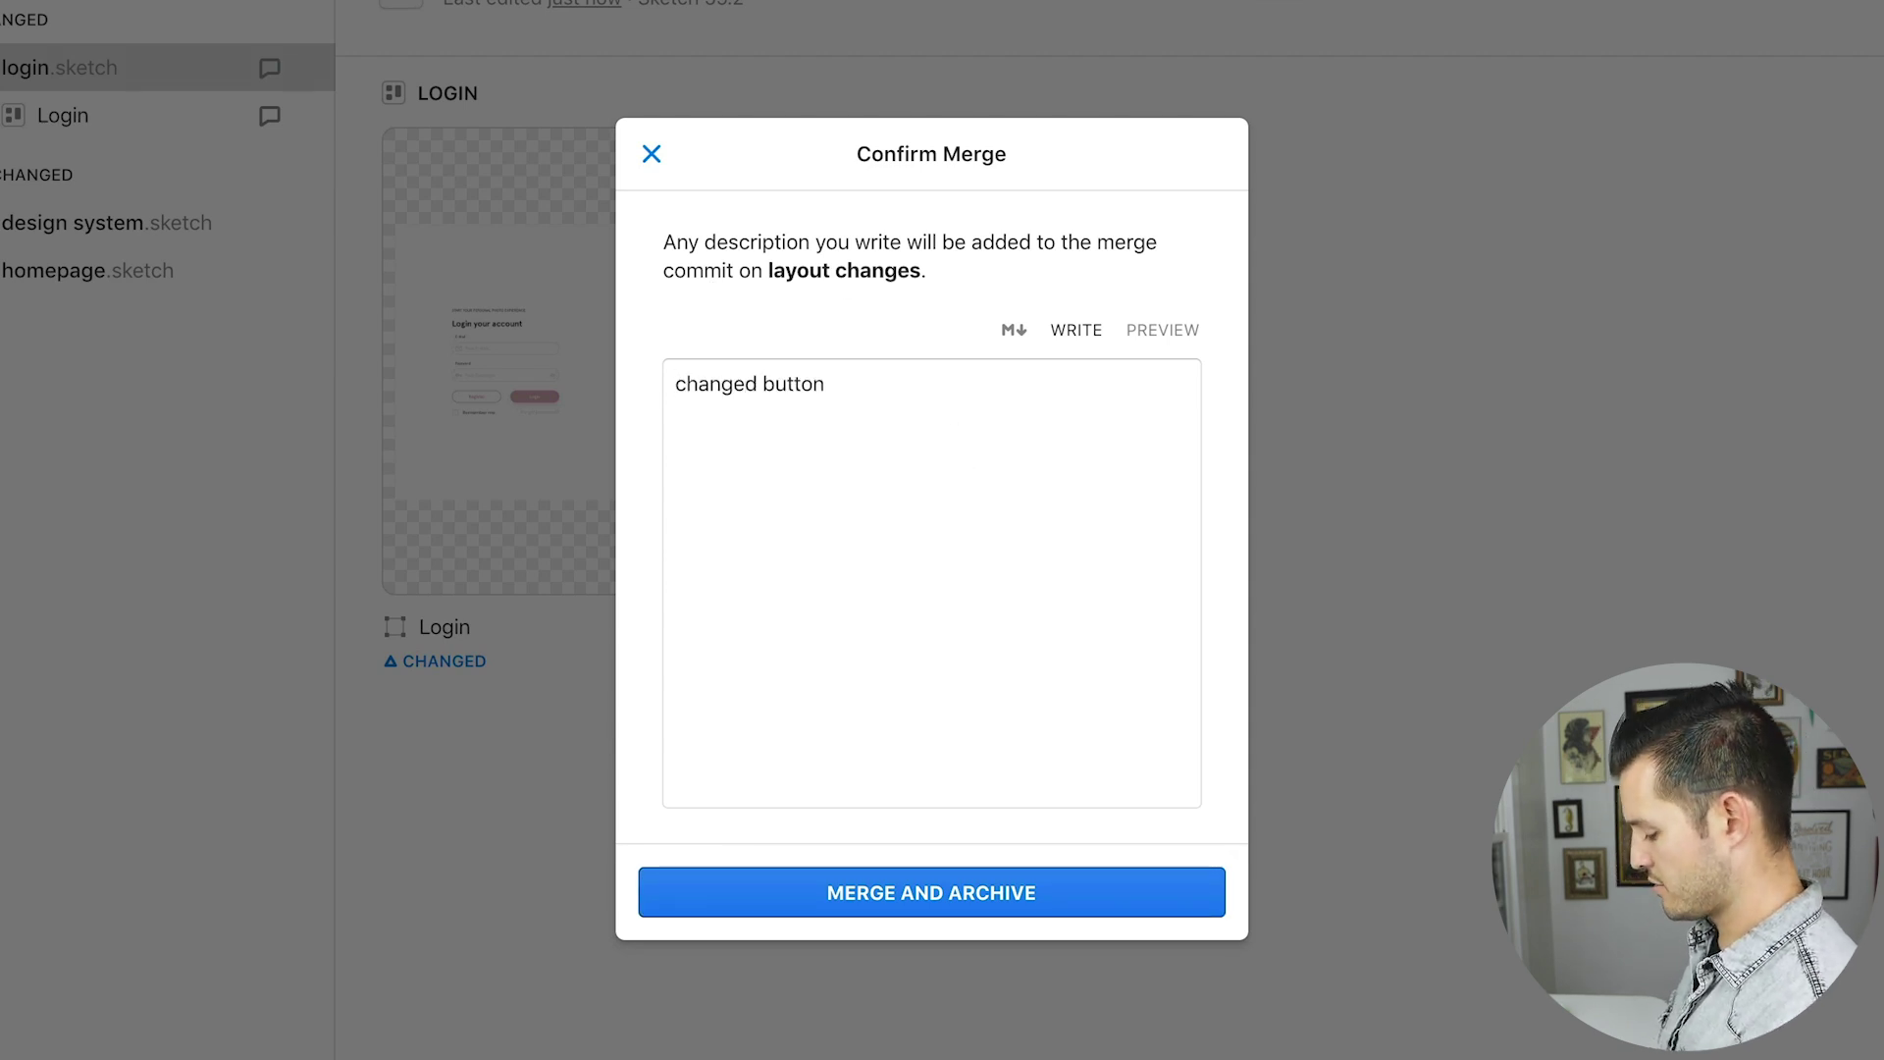
type(" shadow")
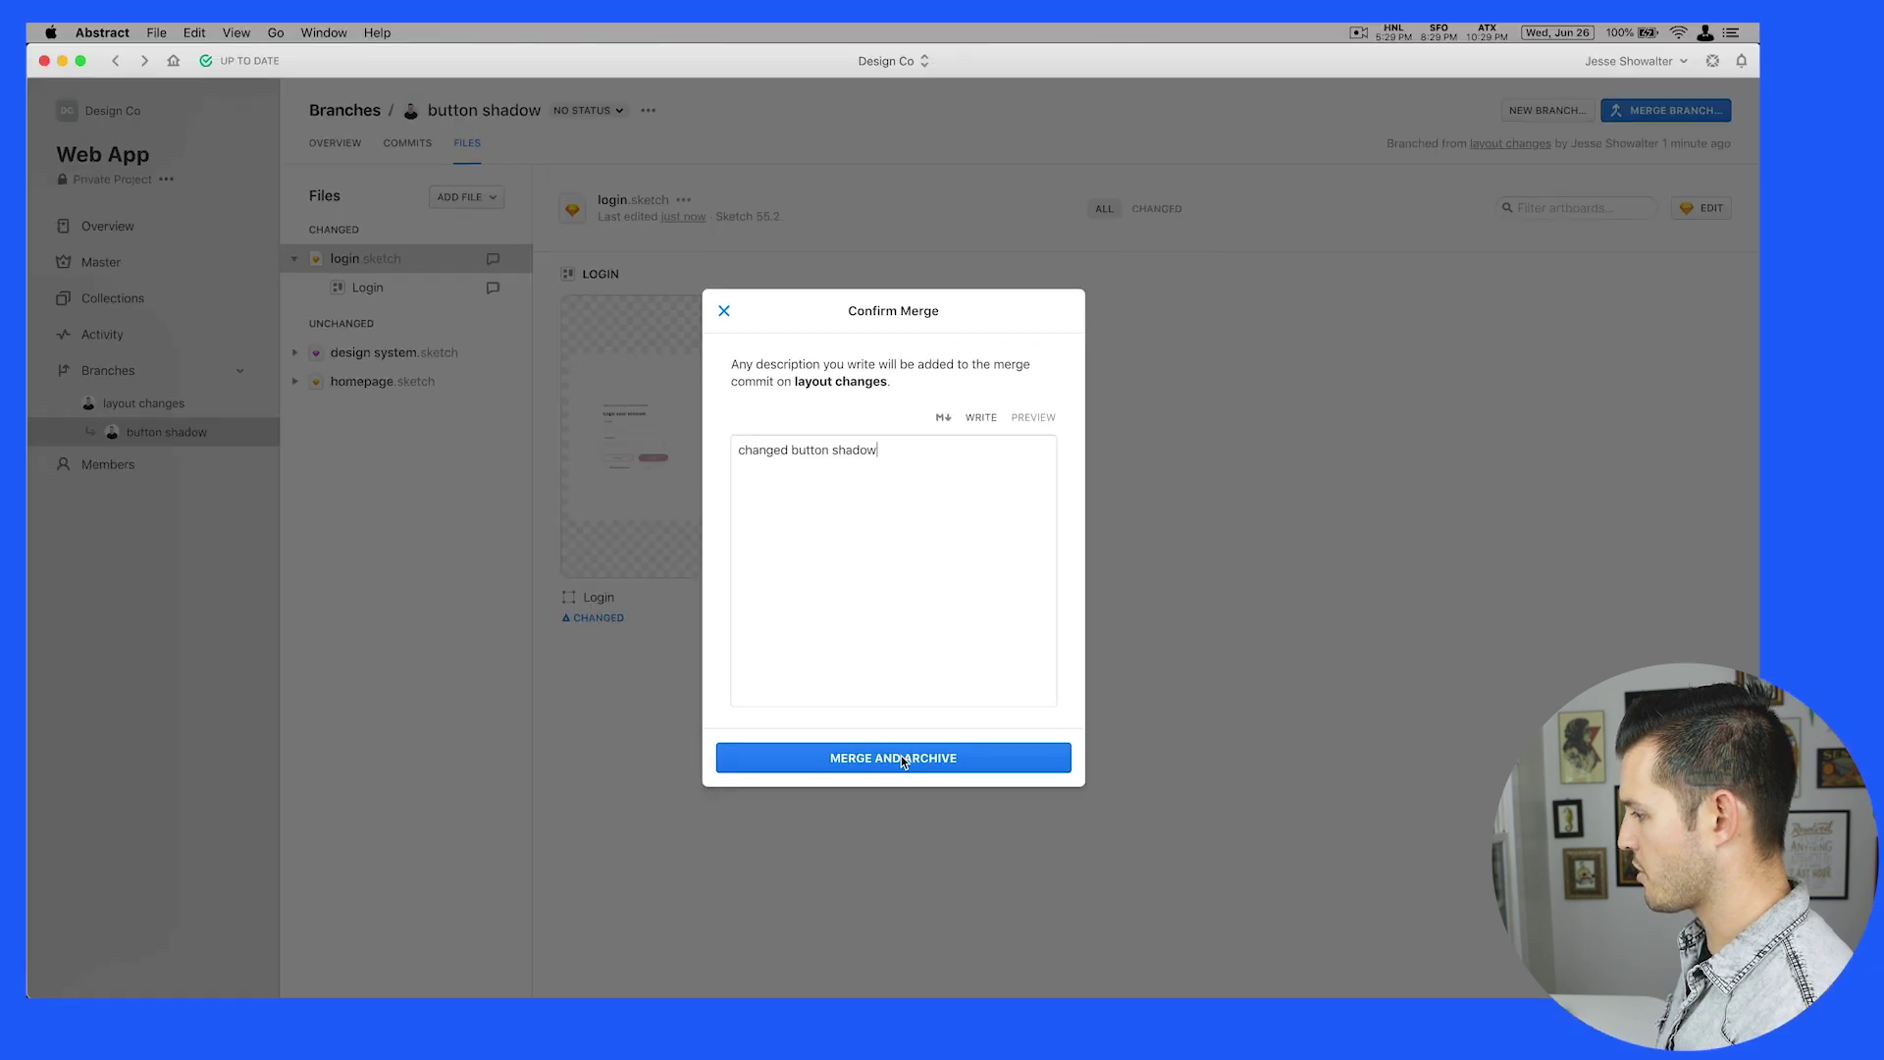
left_click(903, 758)
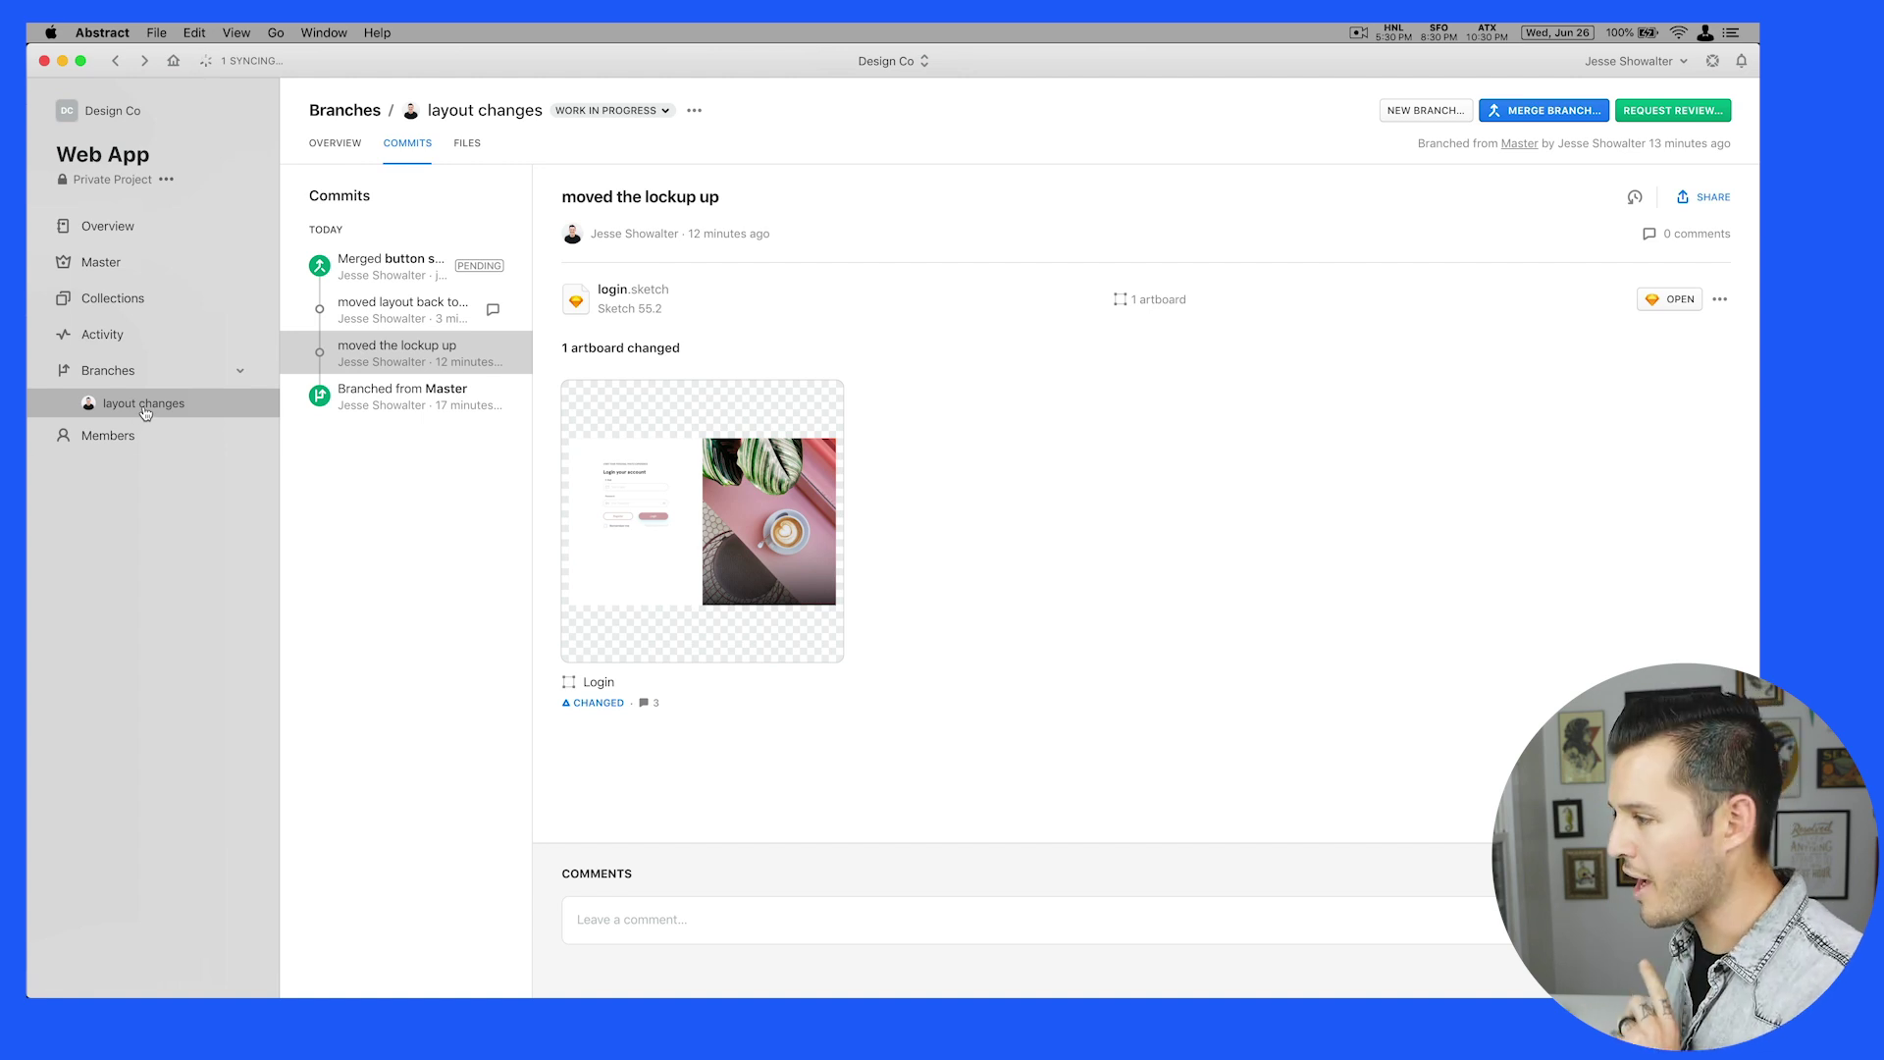
Open the 'Merged button shadow' commit on layout changes to review its details
left_click(393, 273)
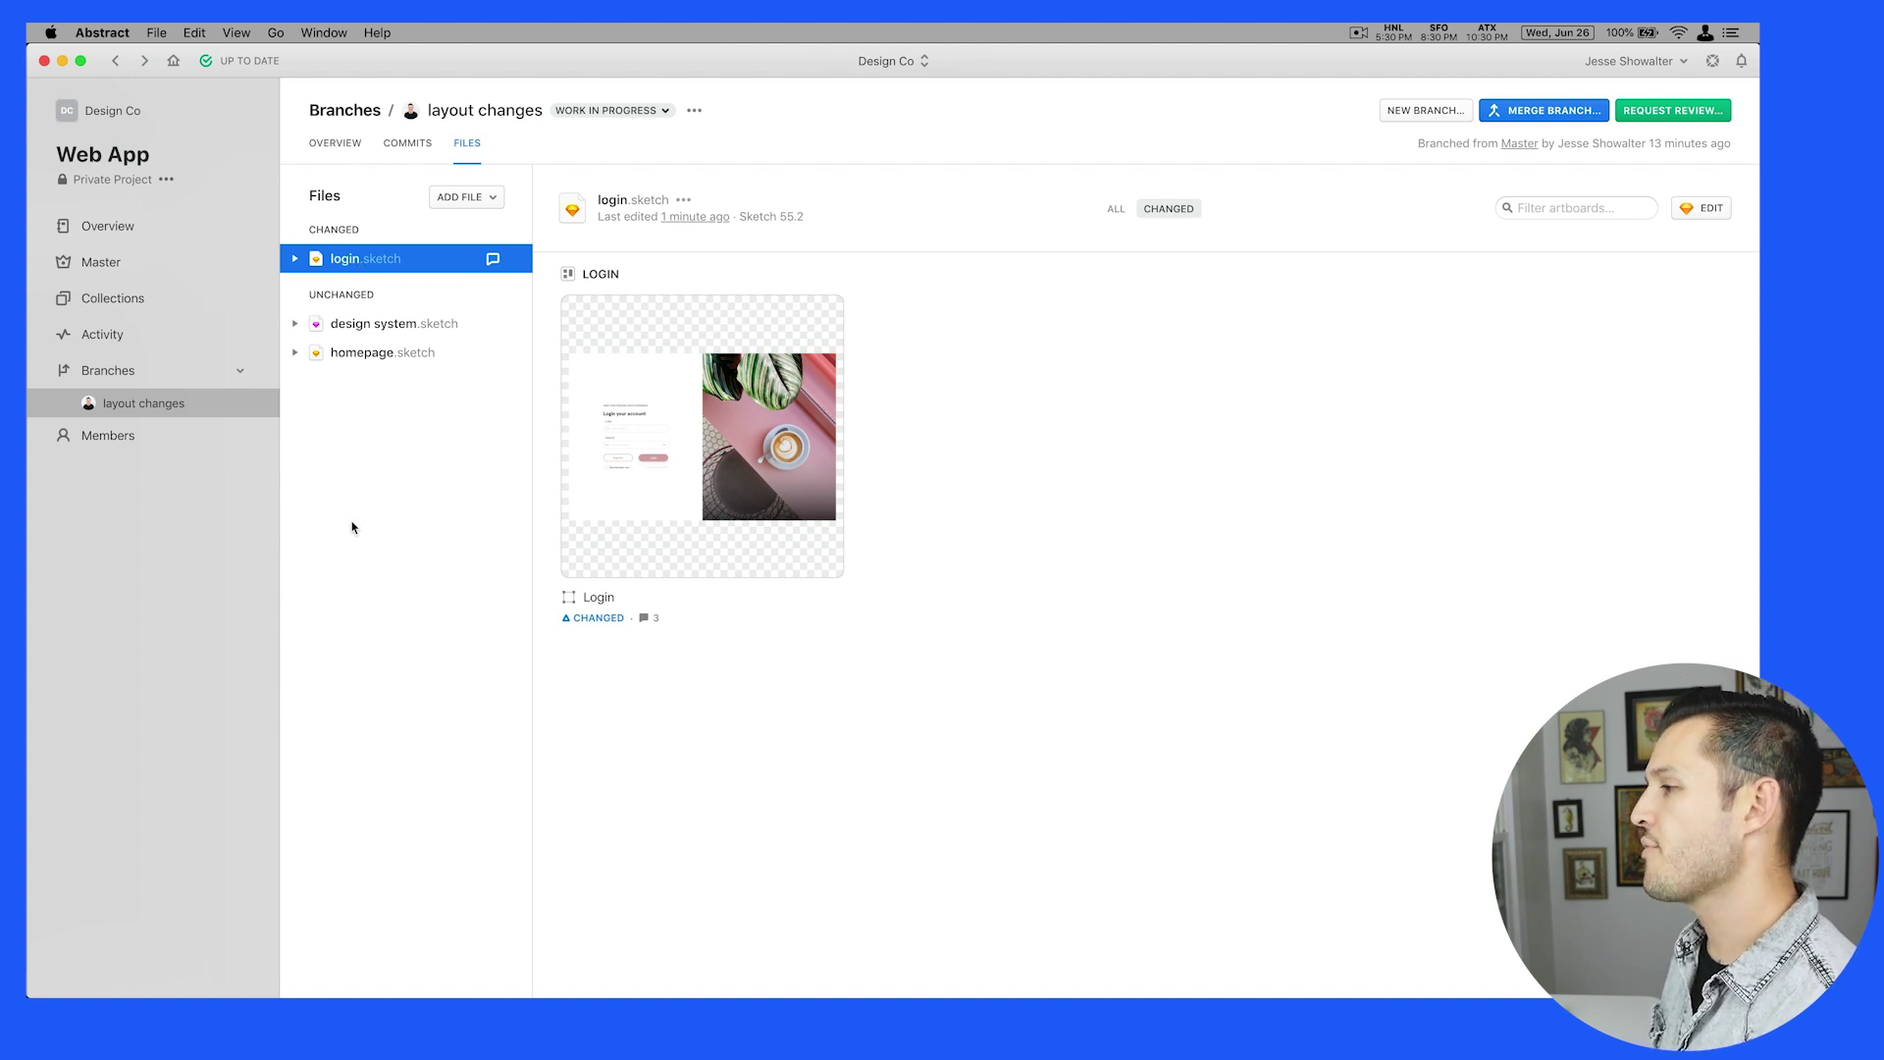
Open login.sketch and design system.sketch from the layout changes branch on separate desktops
double_click(343, 259)
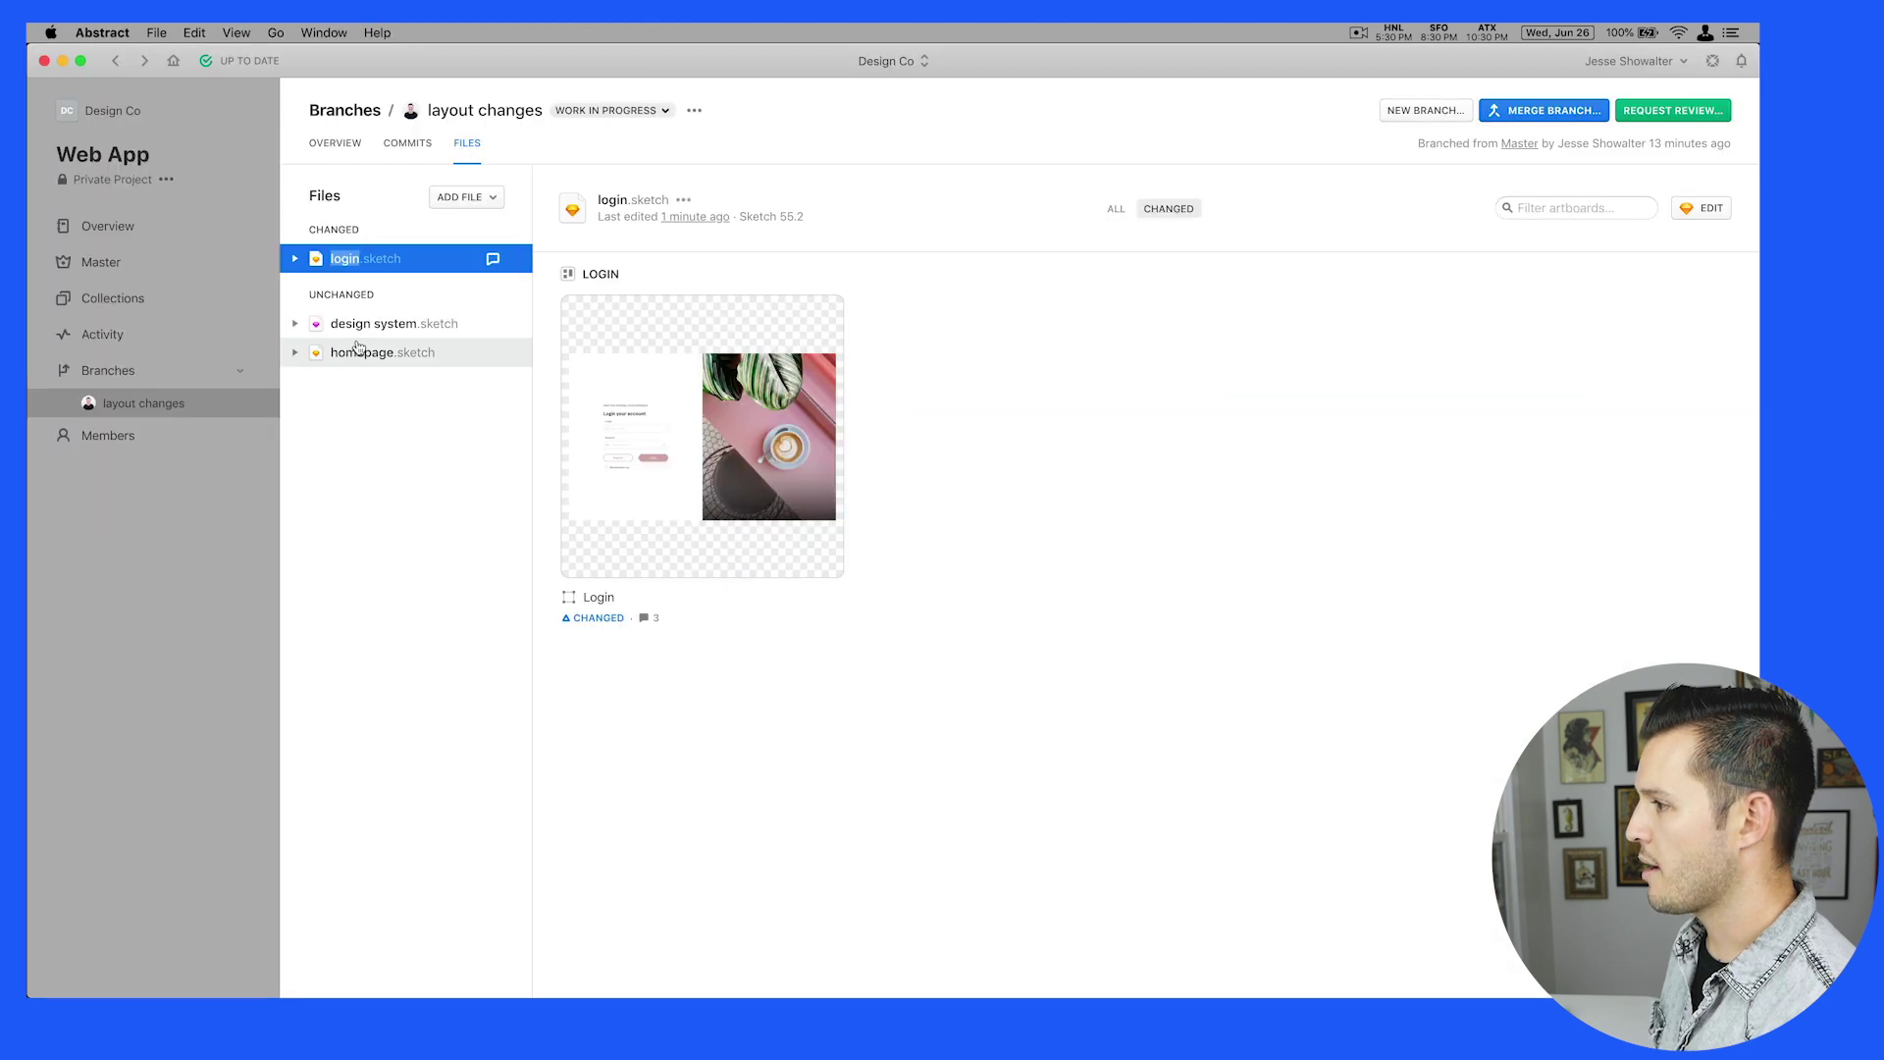
double_click(350, 324)
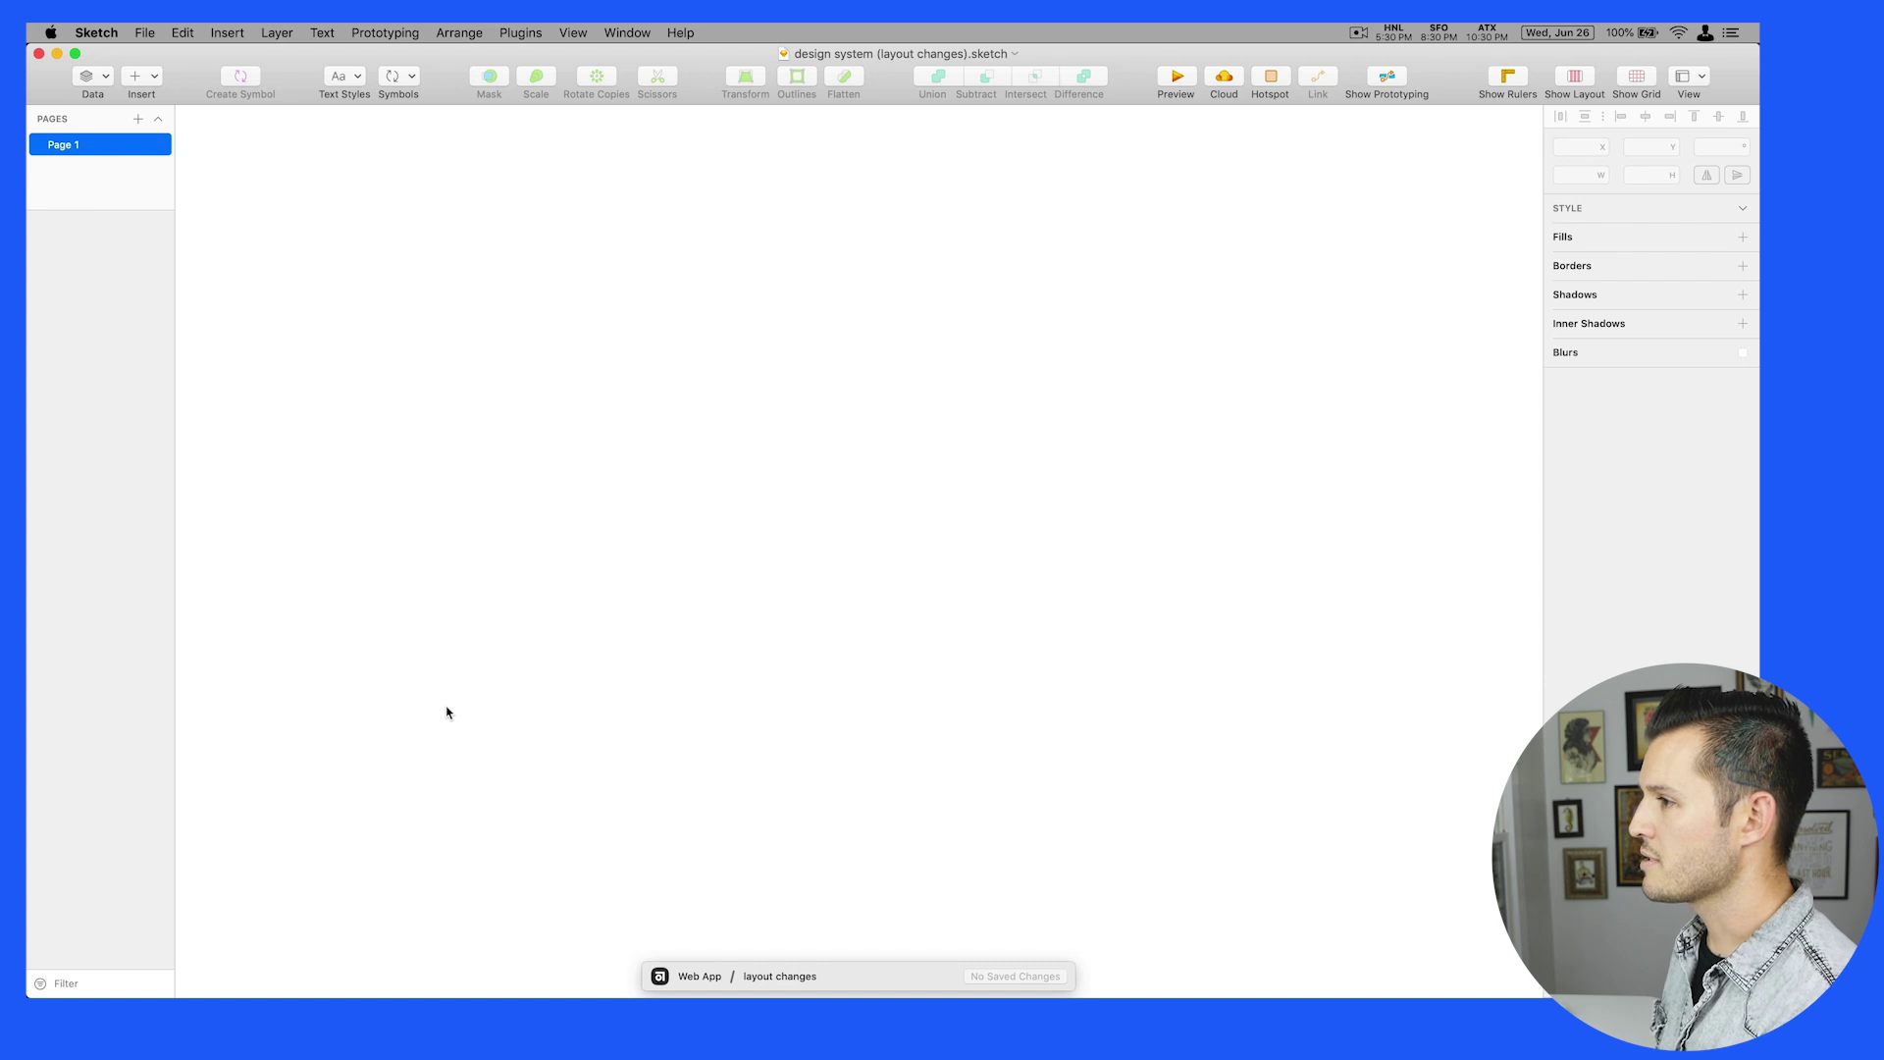
key("ctrl+Up")
left_click_drag(597, 622, 976, 93)
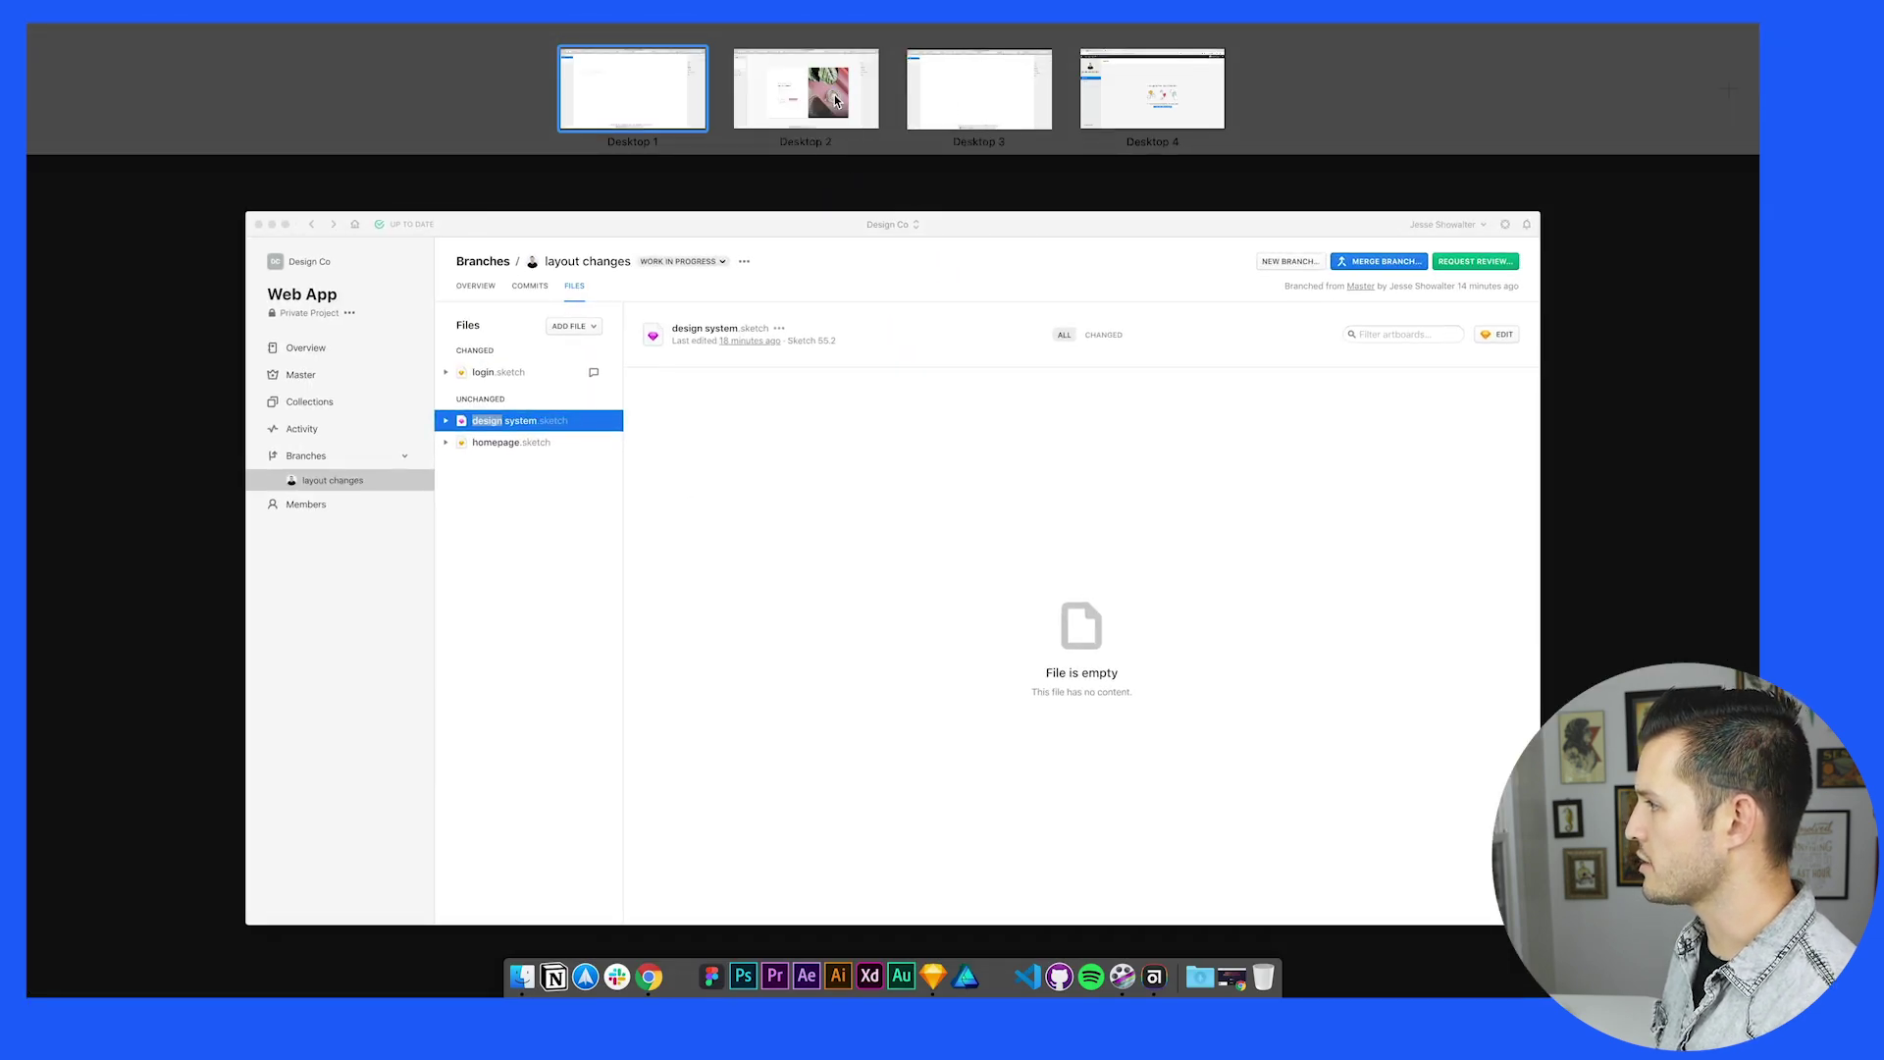
Copy the Register Btn and Buttons / Button groups from login into the design system file
left_click(835, 99)
left_click(727, 648)
double_click(727, 647)
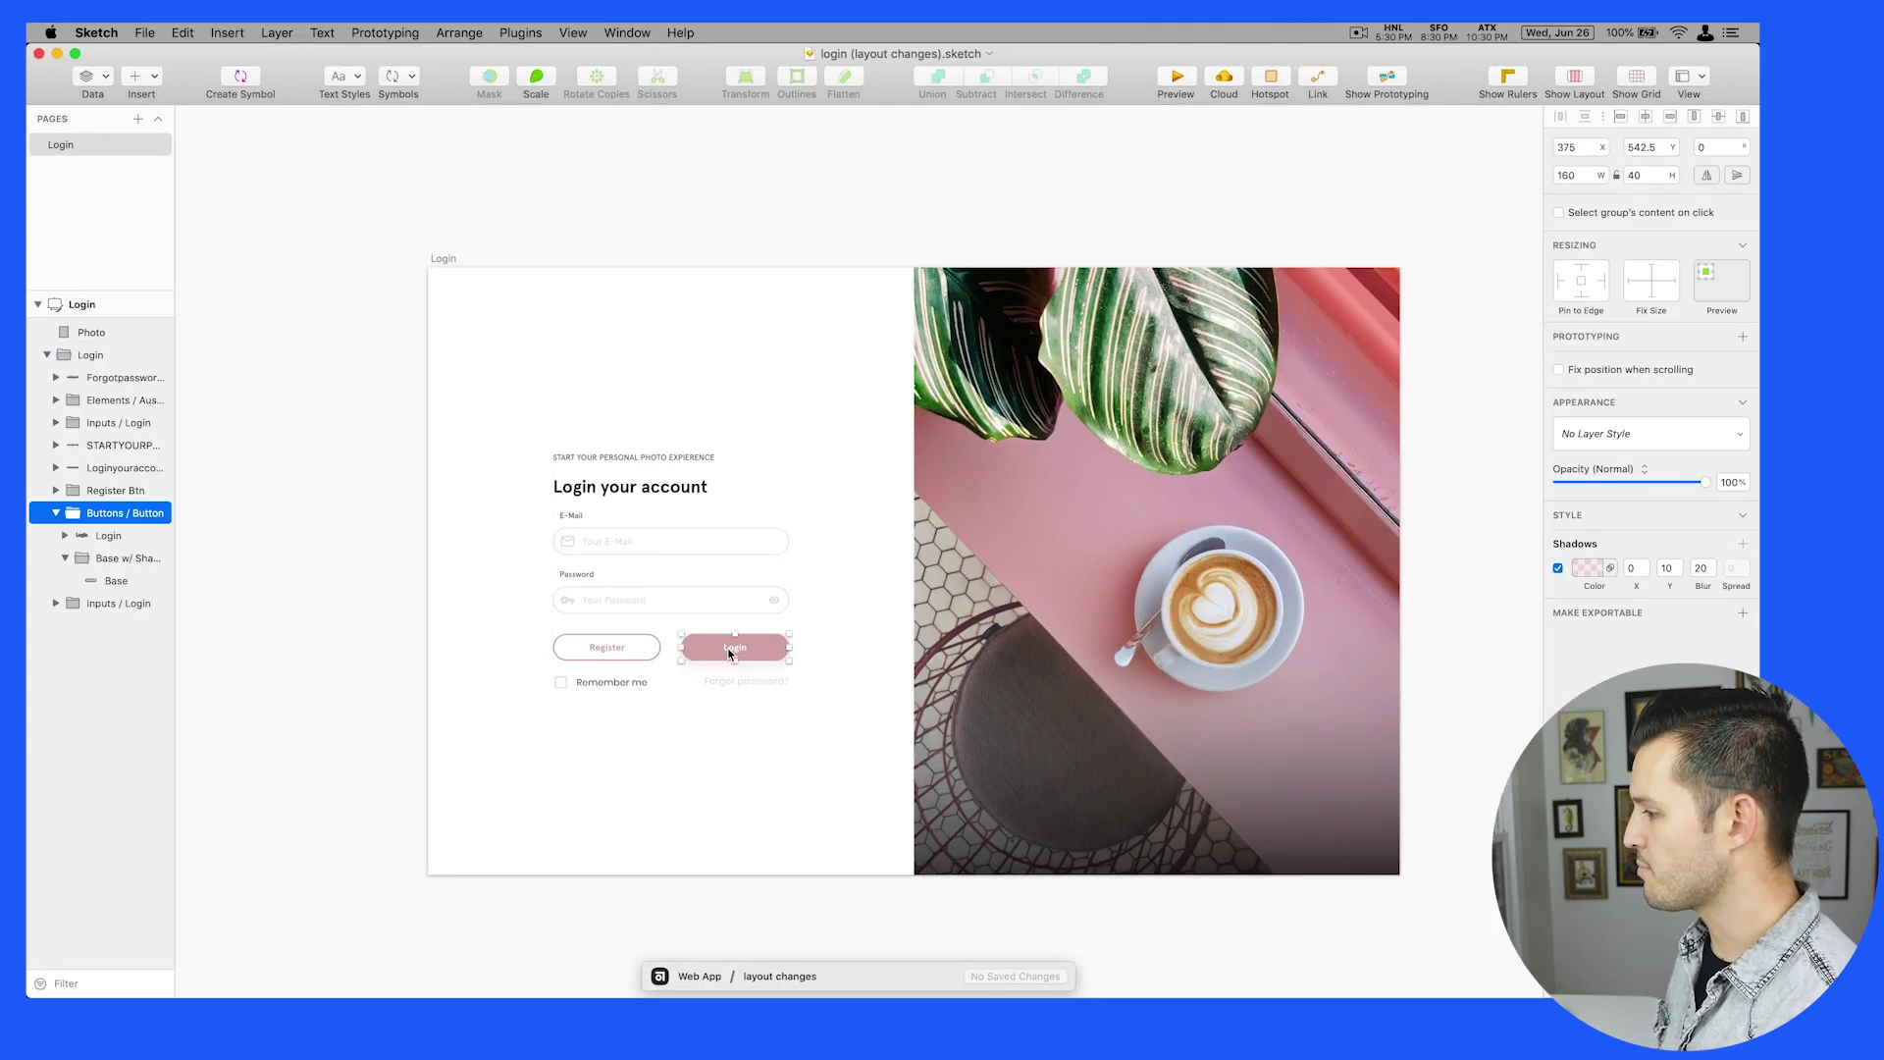
left_click(640, 650, "shift")
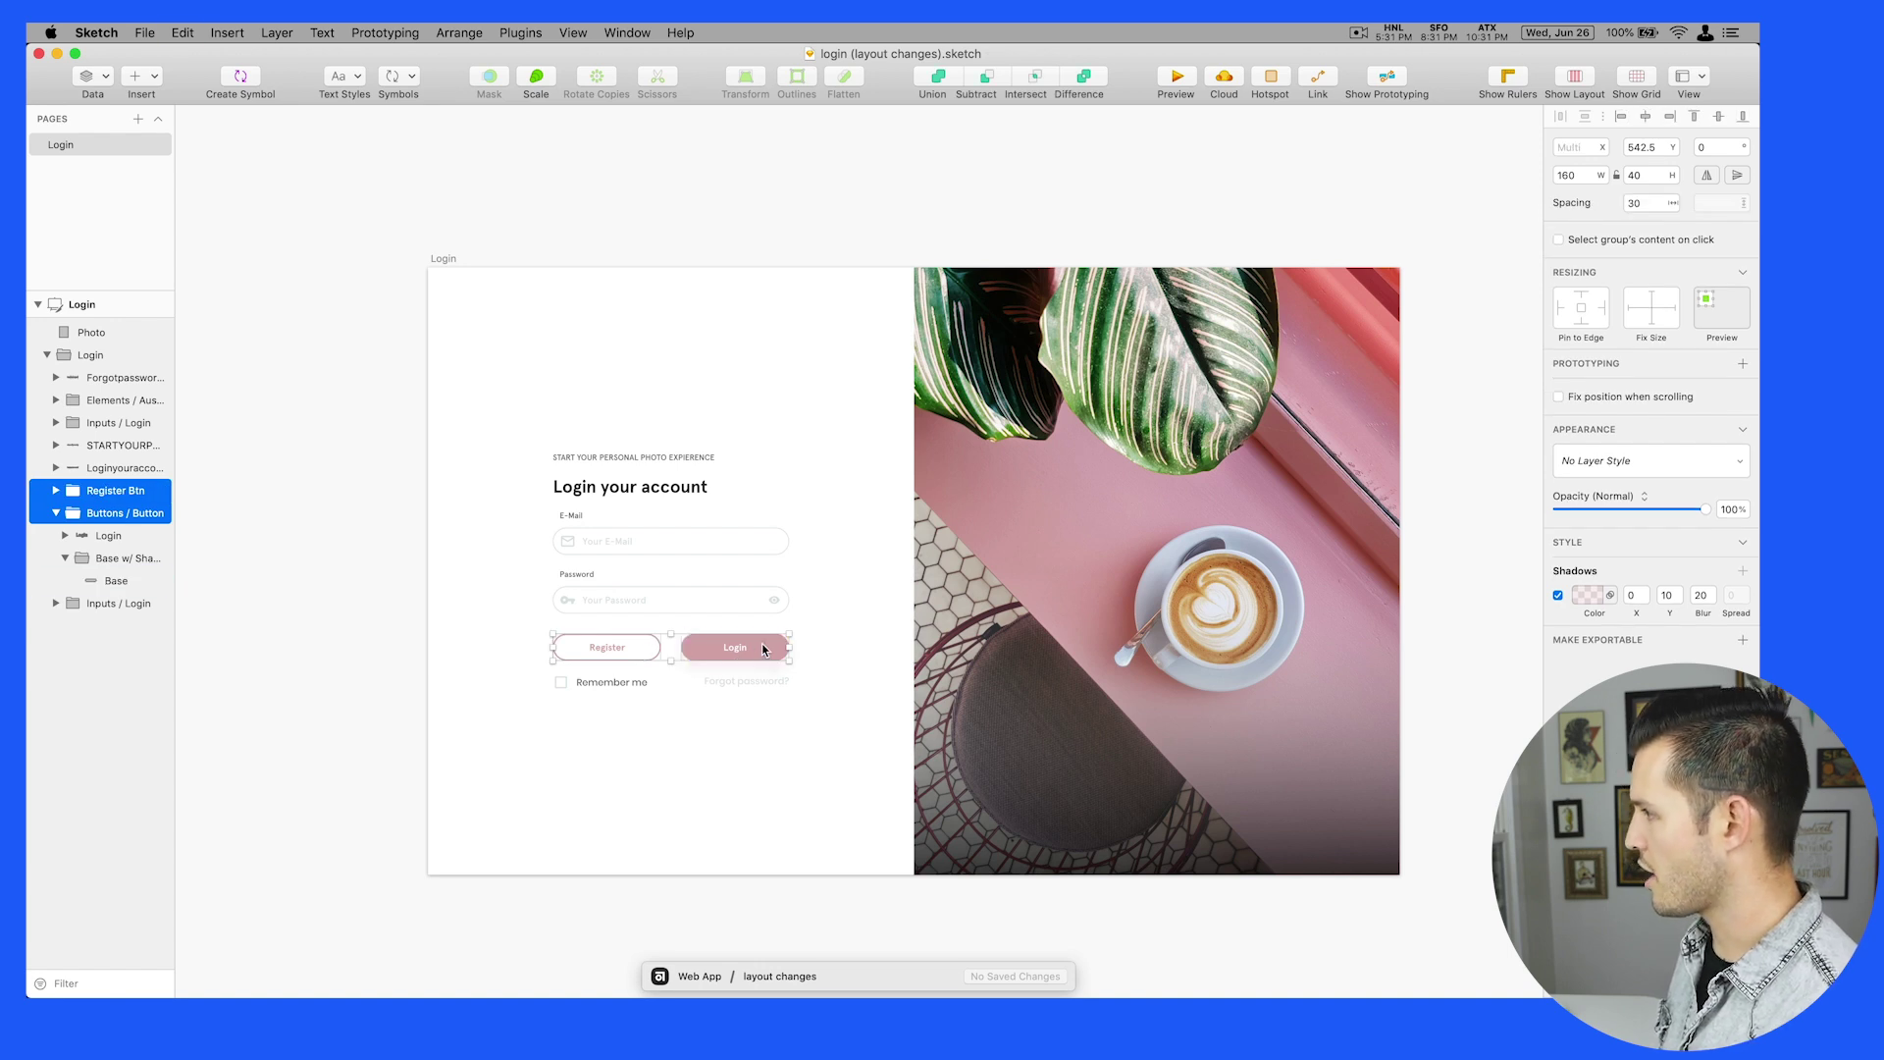
key("ctrl+Up")
left_click(937, 108)
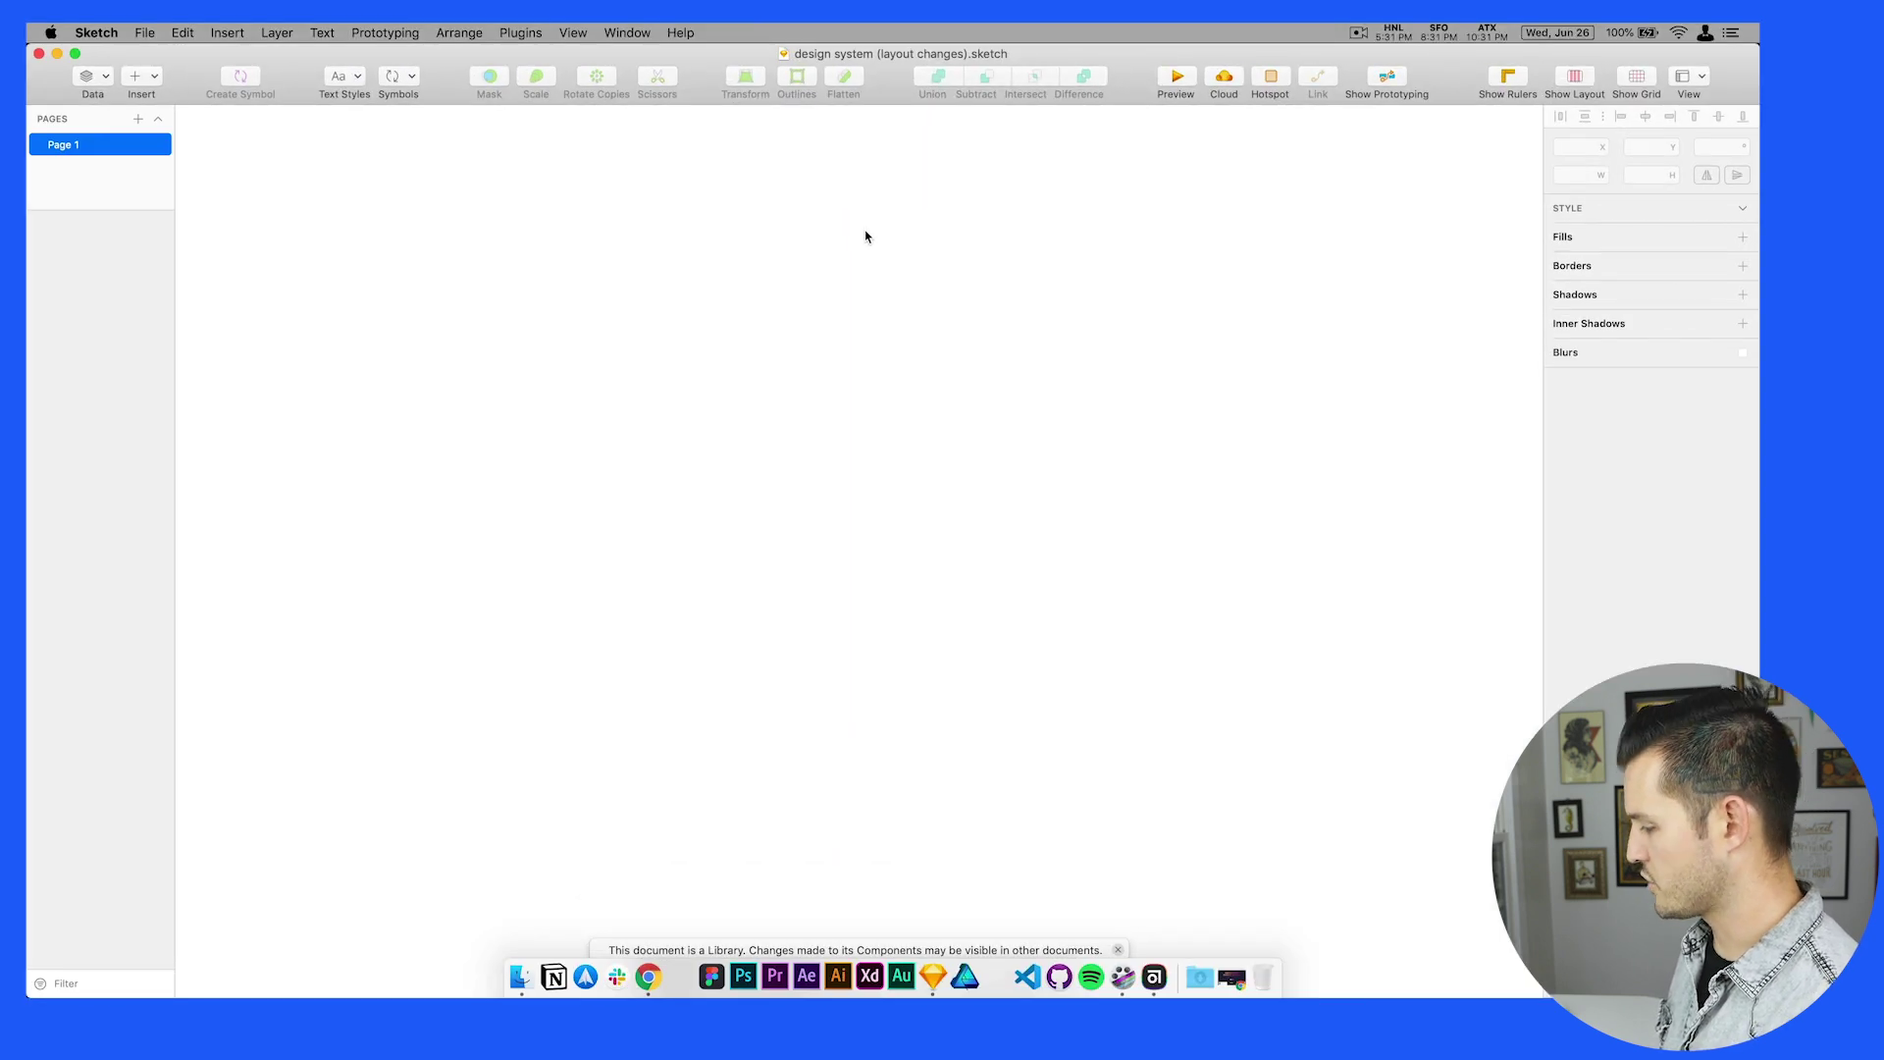
key("super+v")
Turn the pasted Login button group into a symbol named btn_filled
key("Escape")
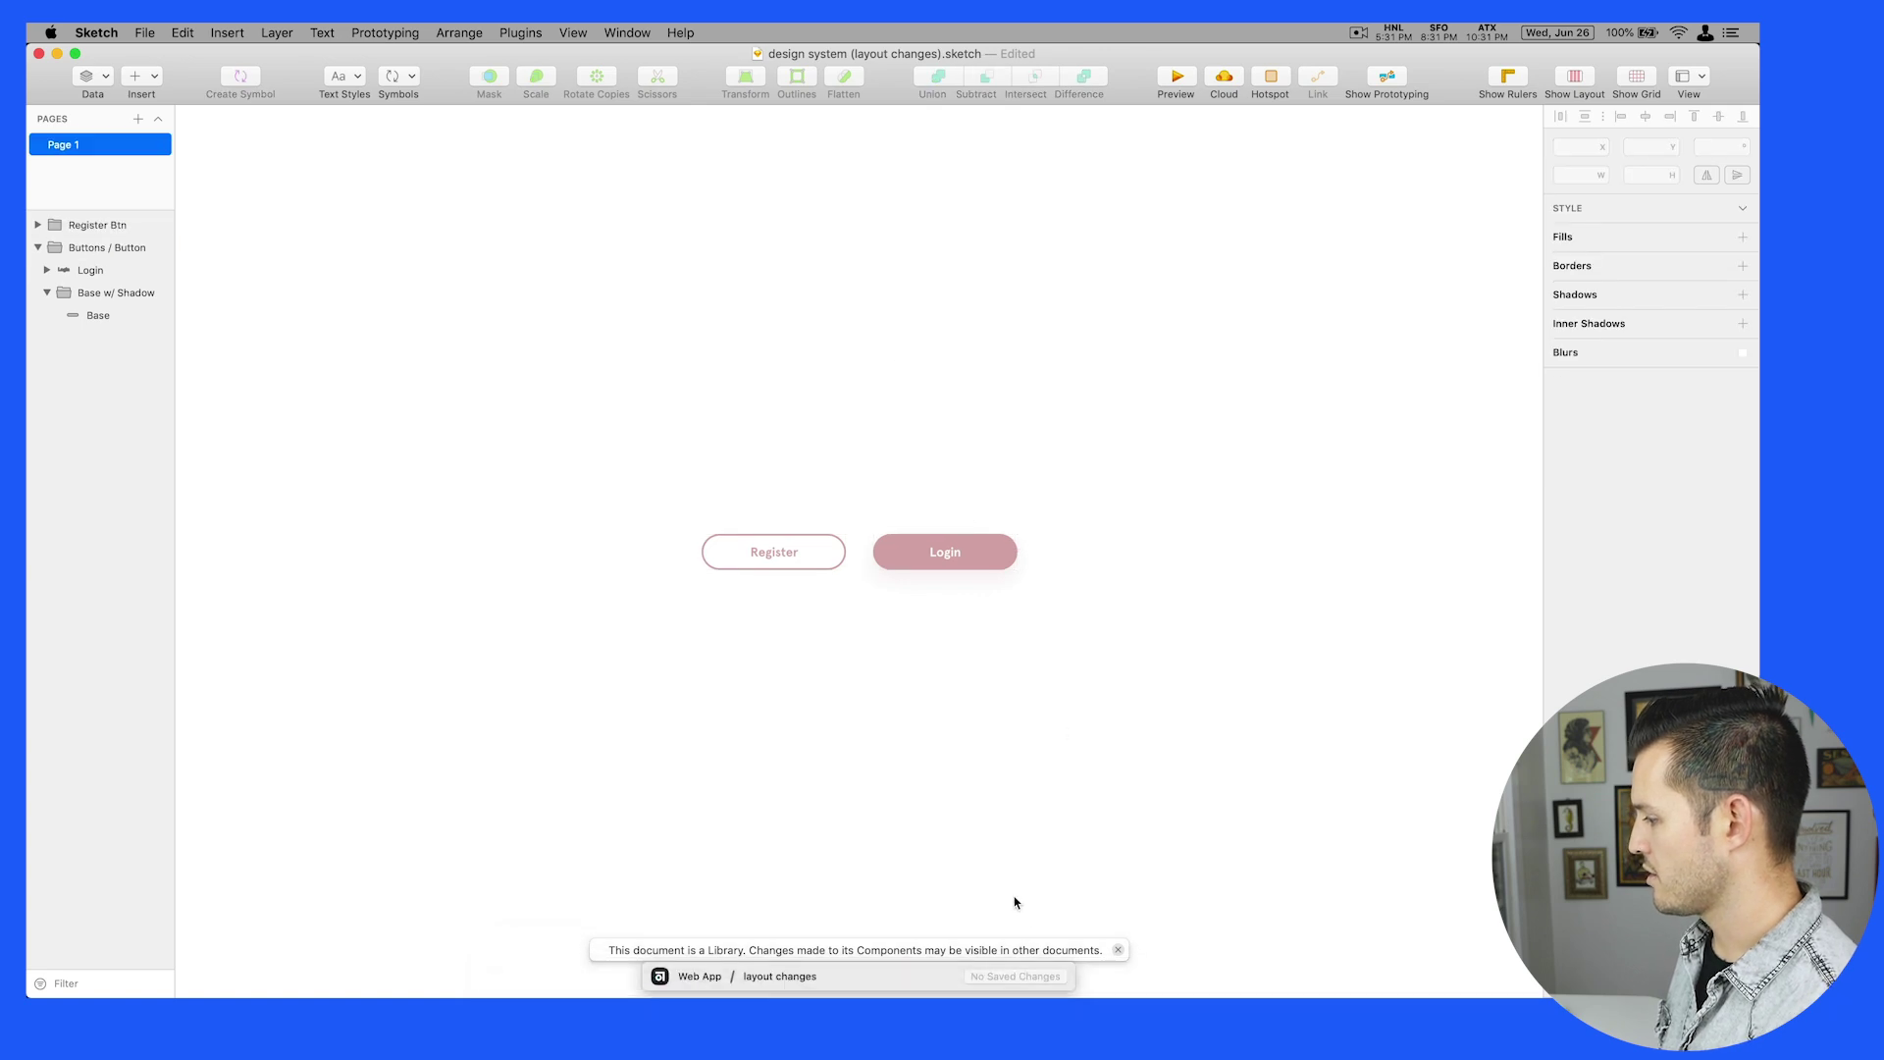
left_click(1115, 953)
left_click(974, 560)
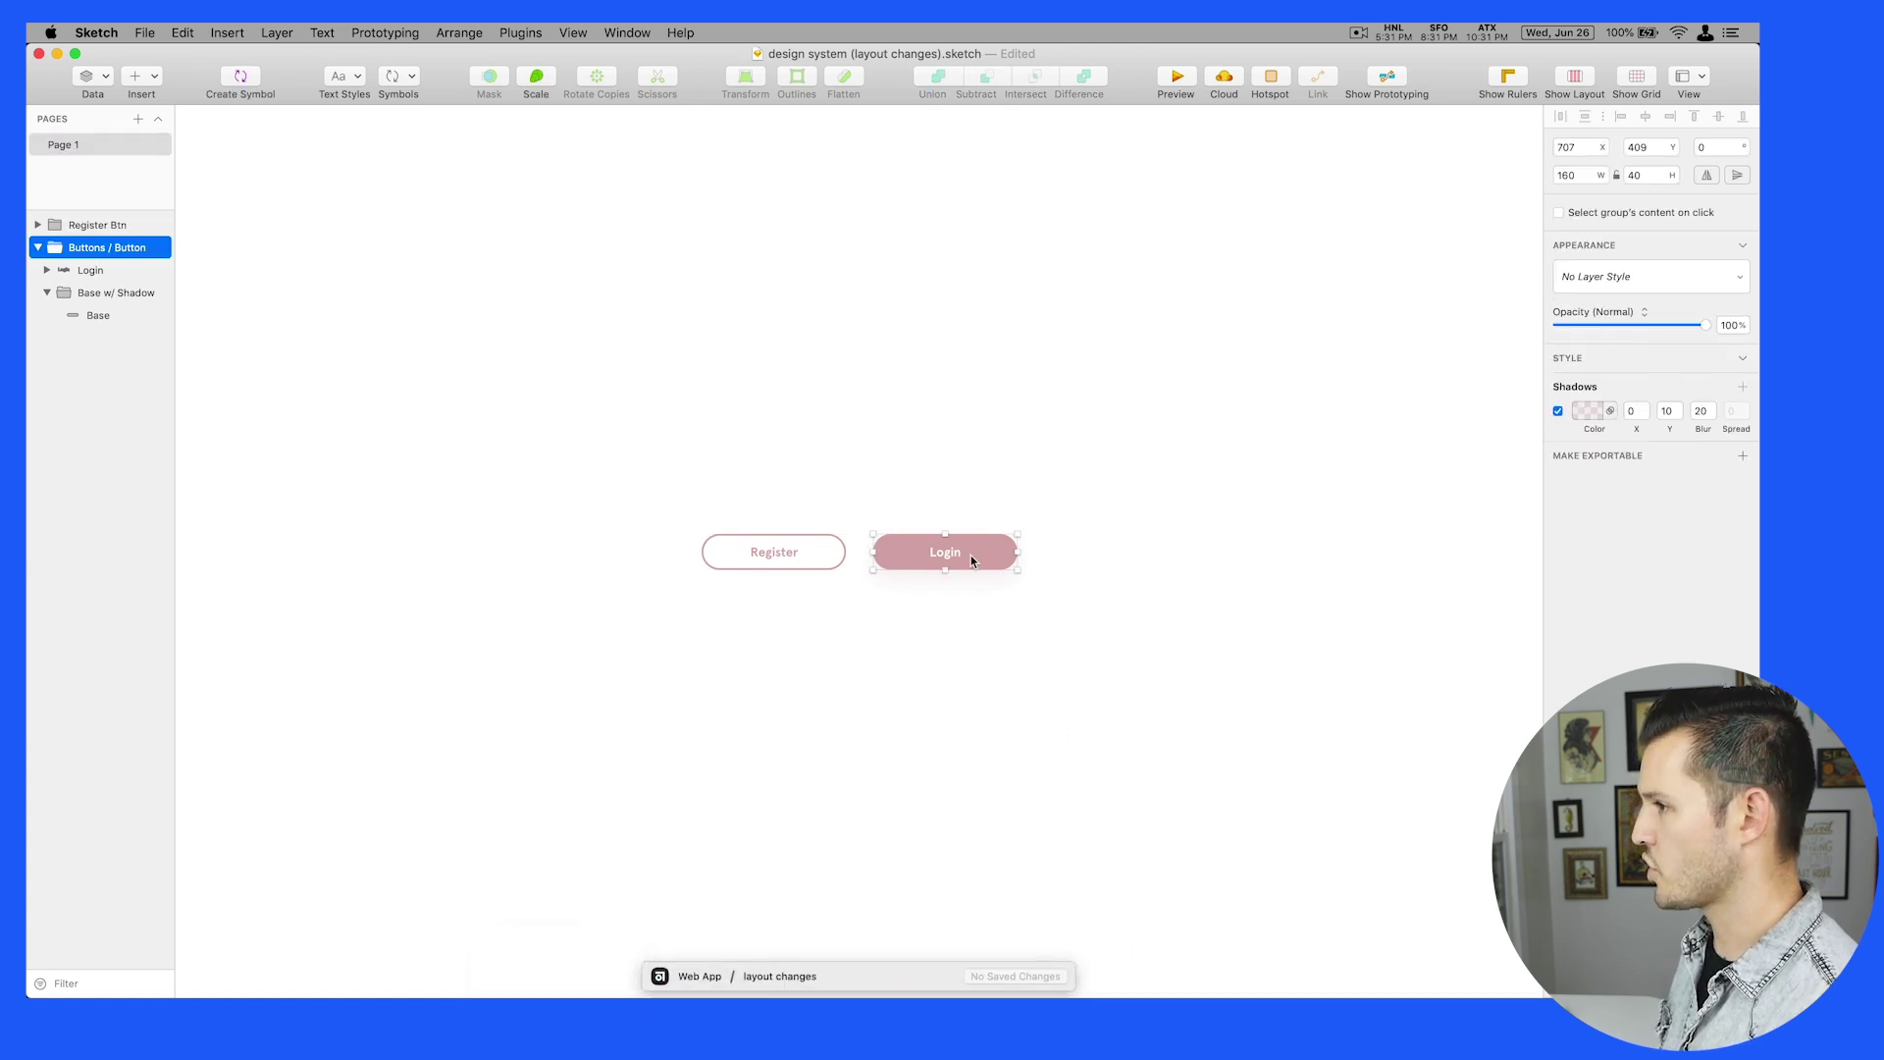
left_click(235, 79)
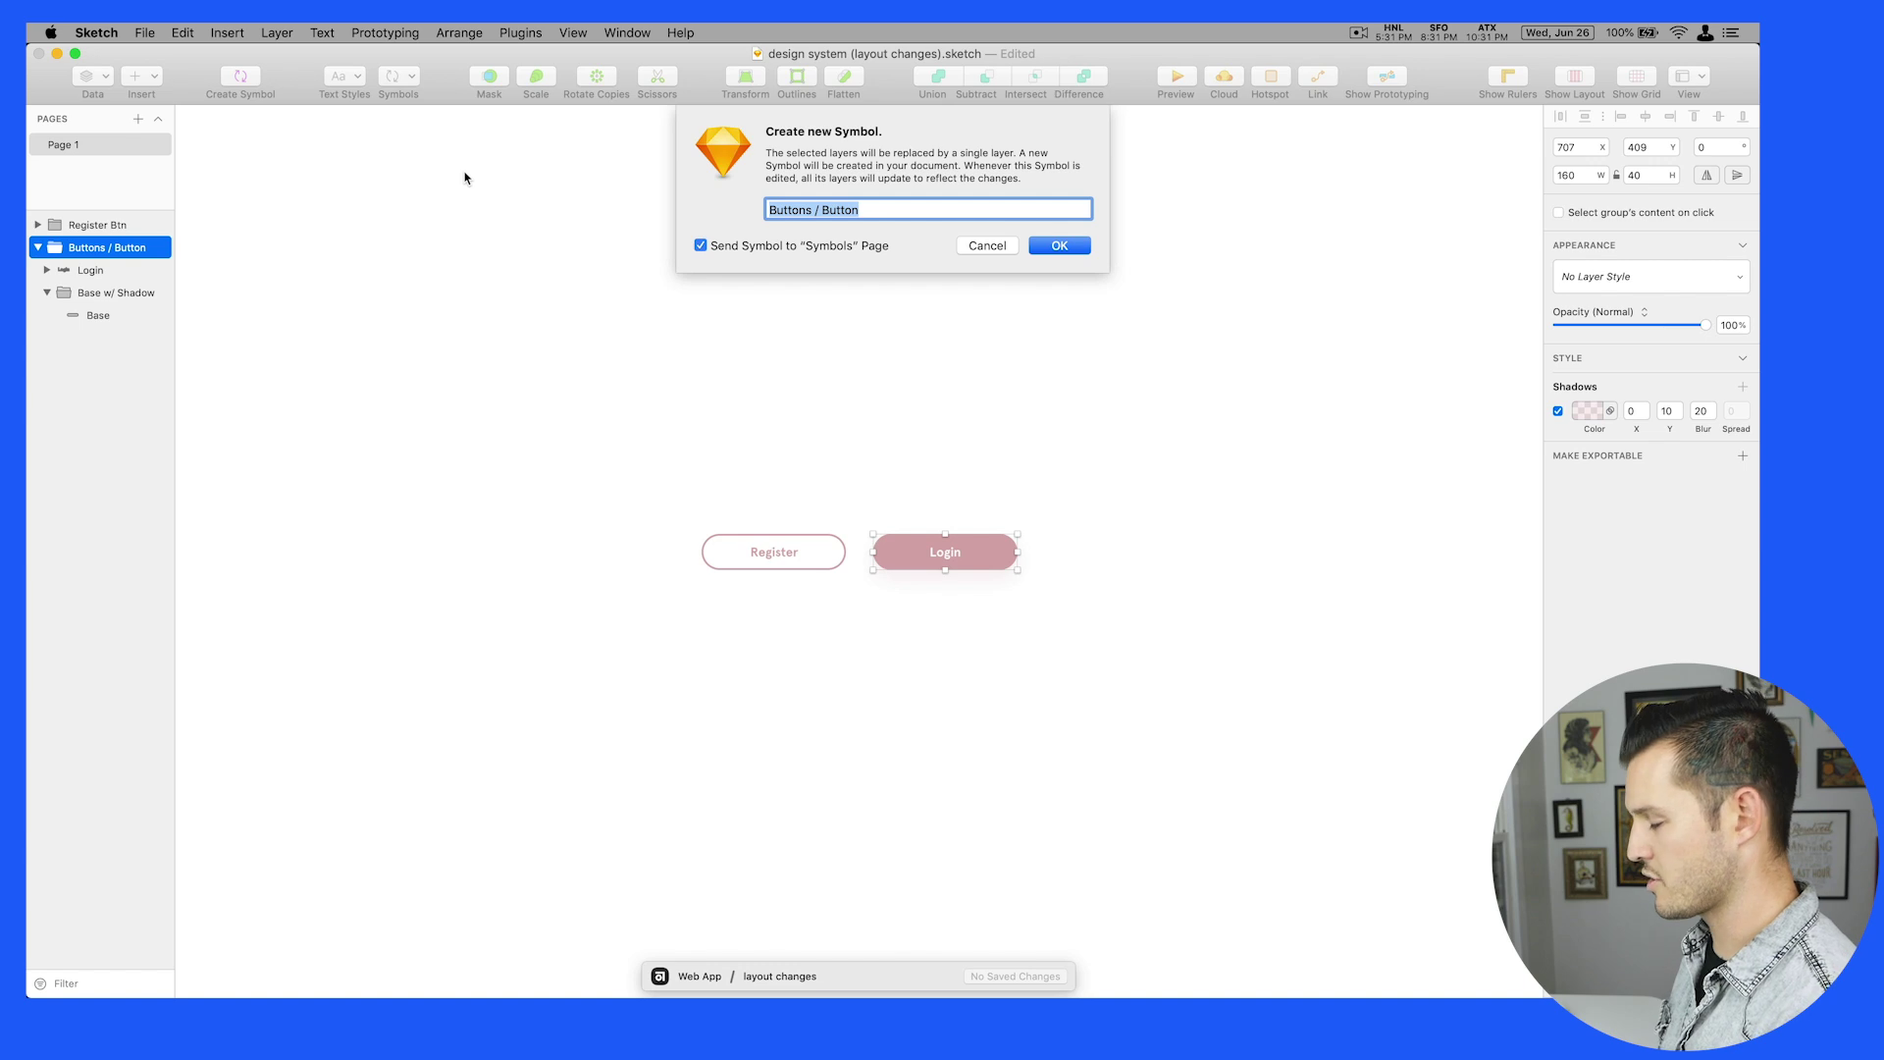
type("bytn")
key("BackSpace")
key("BackSpace")
key("XF86AudioLowerVolume")
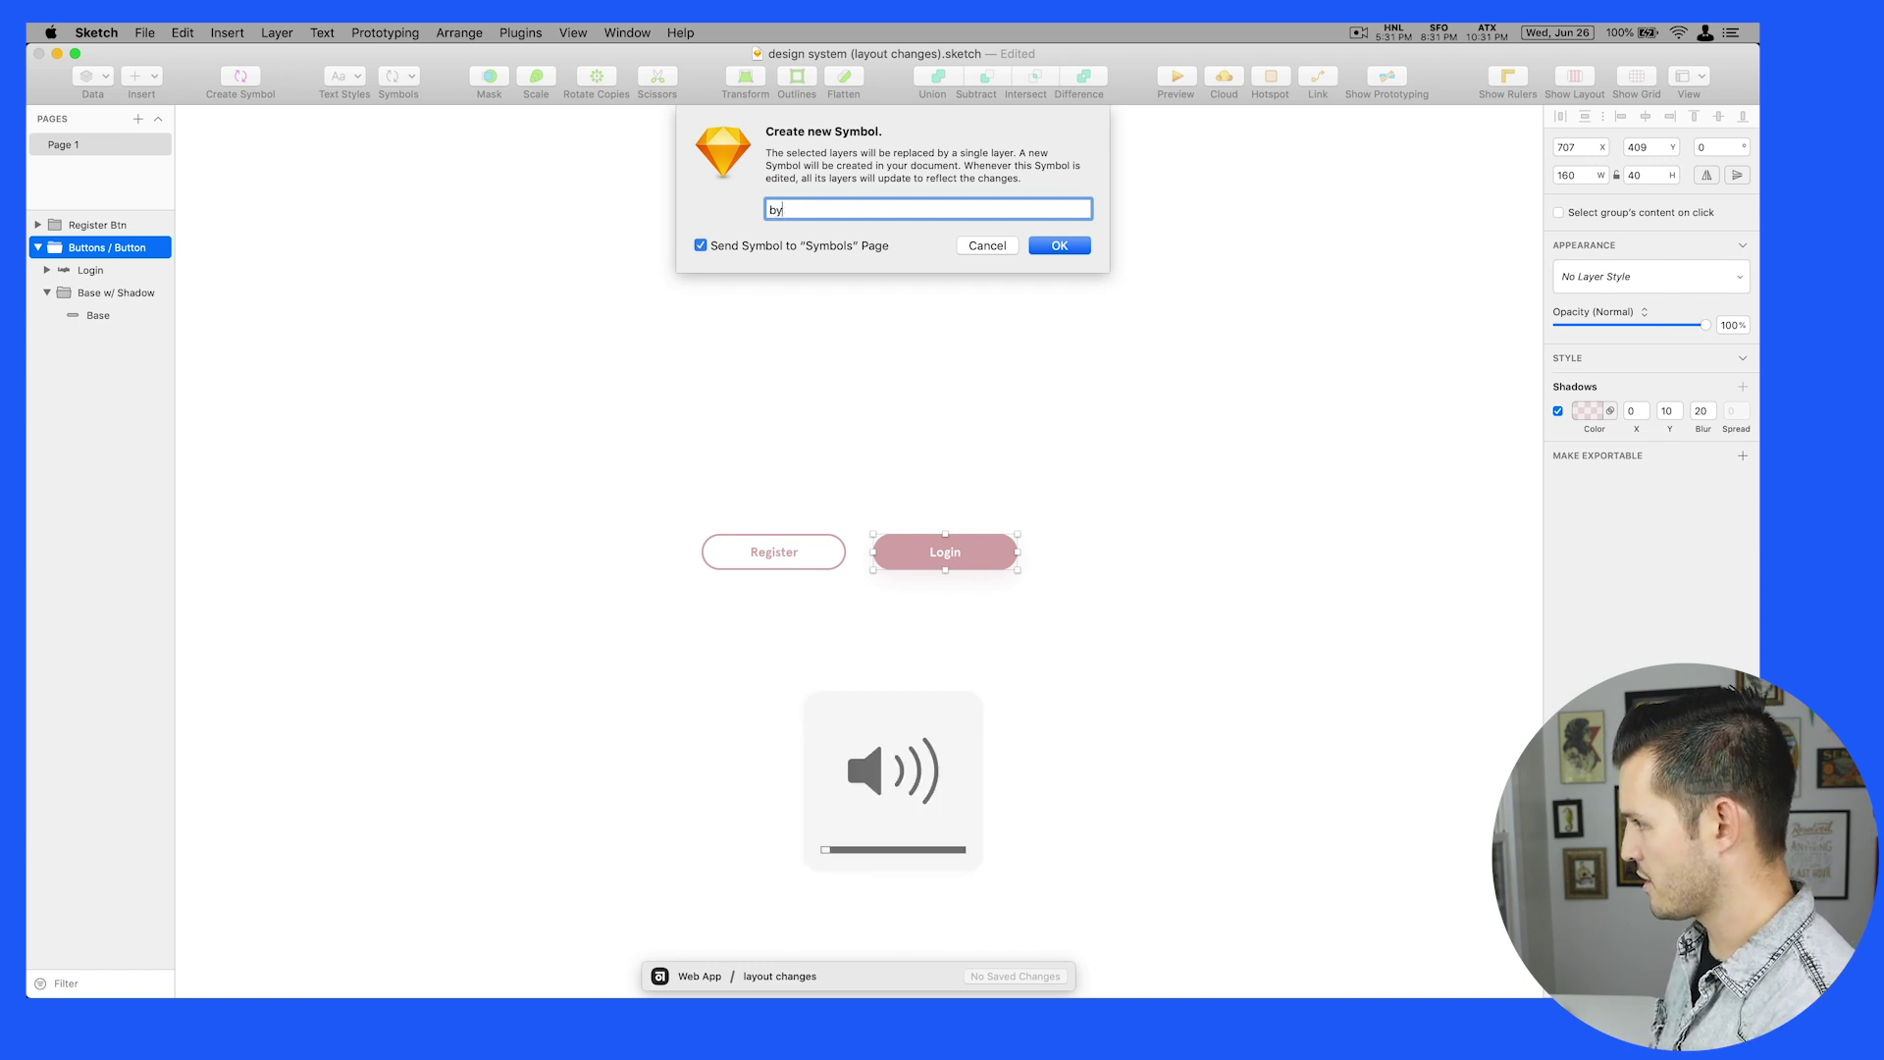
type("tn_")
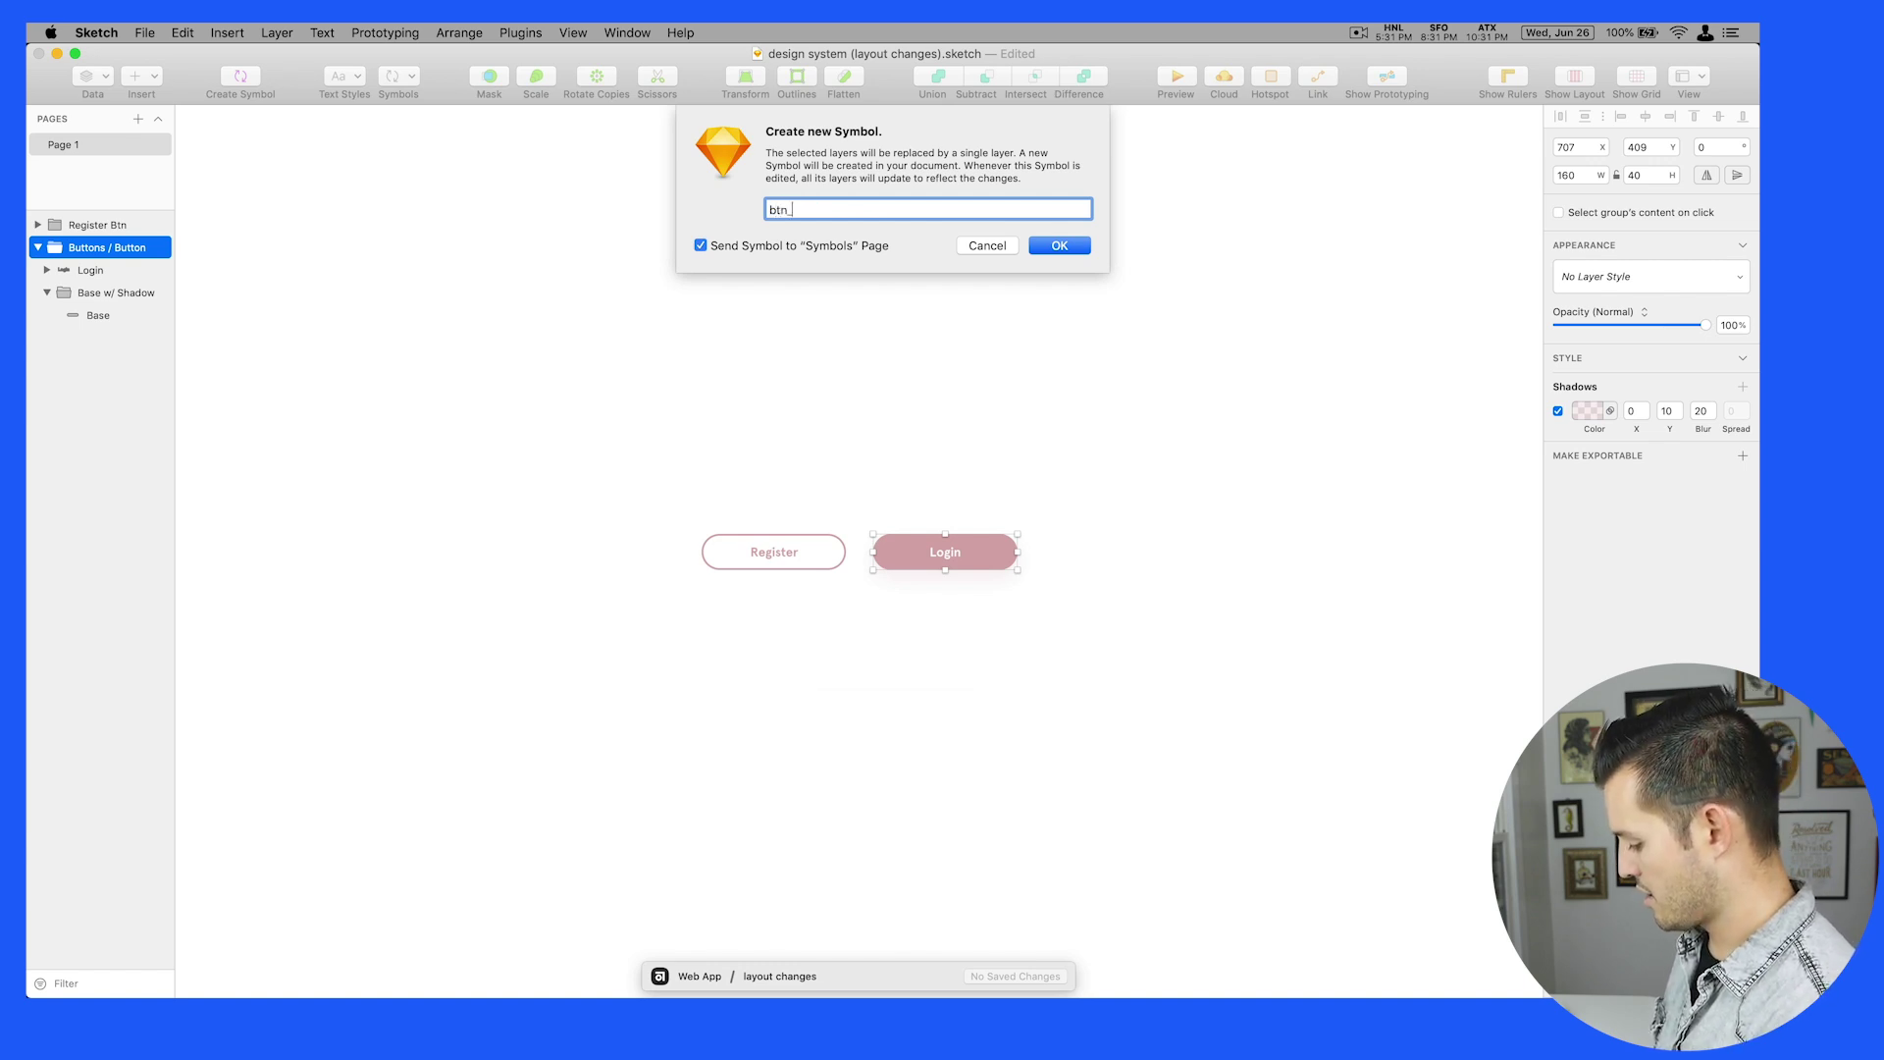
type("filled")
key("Return")
Turn the Register button into a symbol named btn_lined
left_click(773, 540)
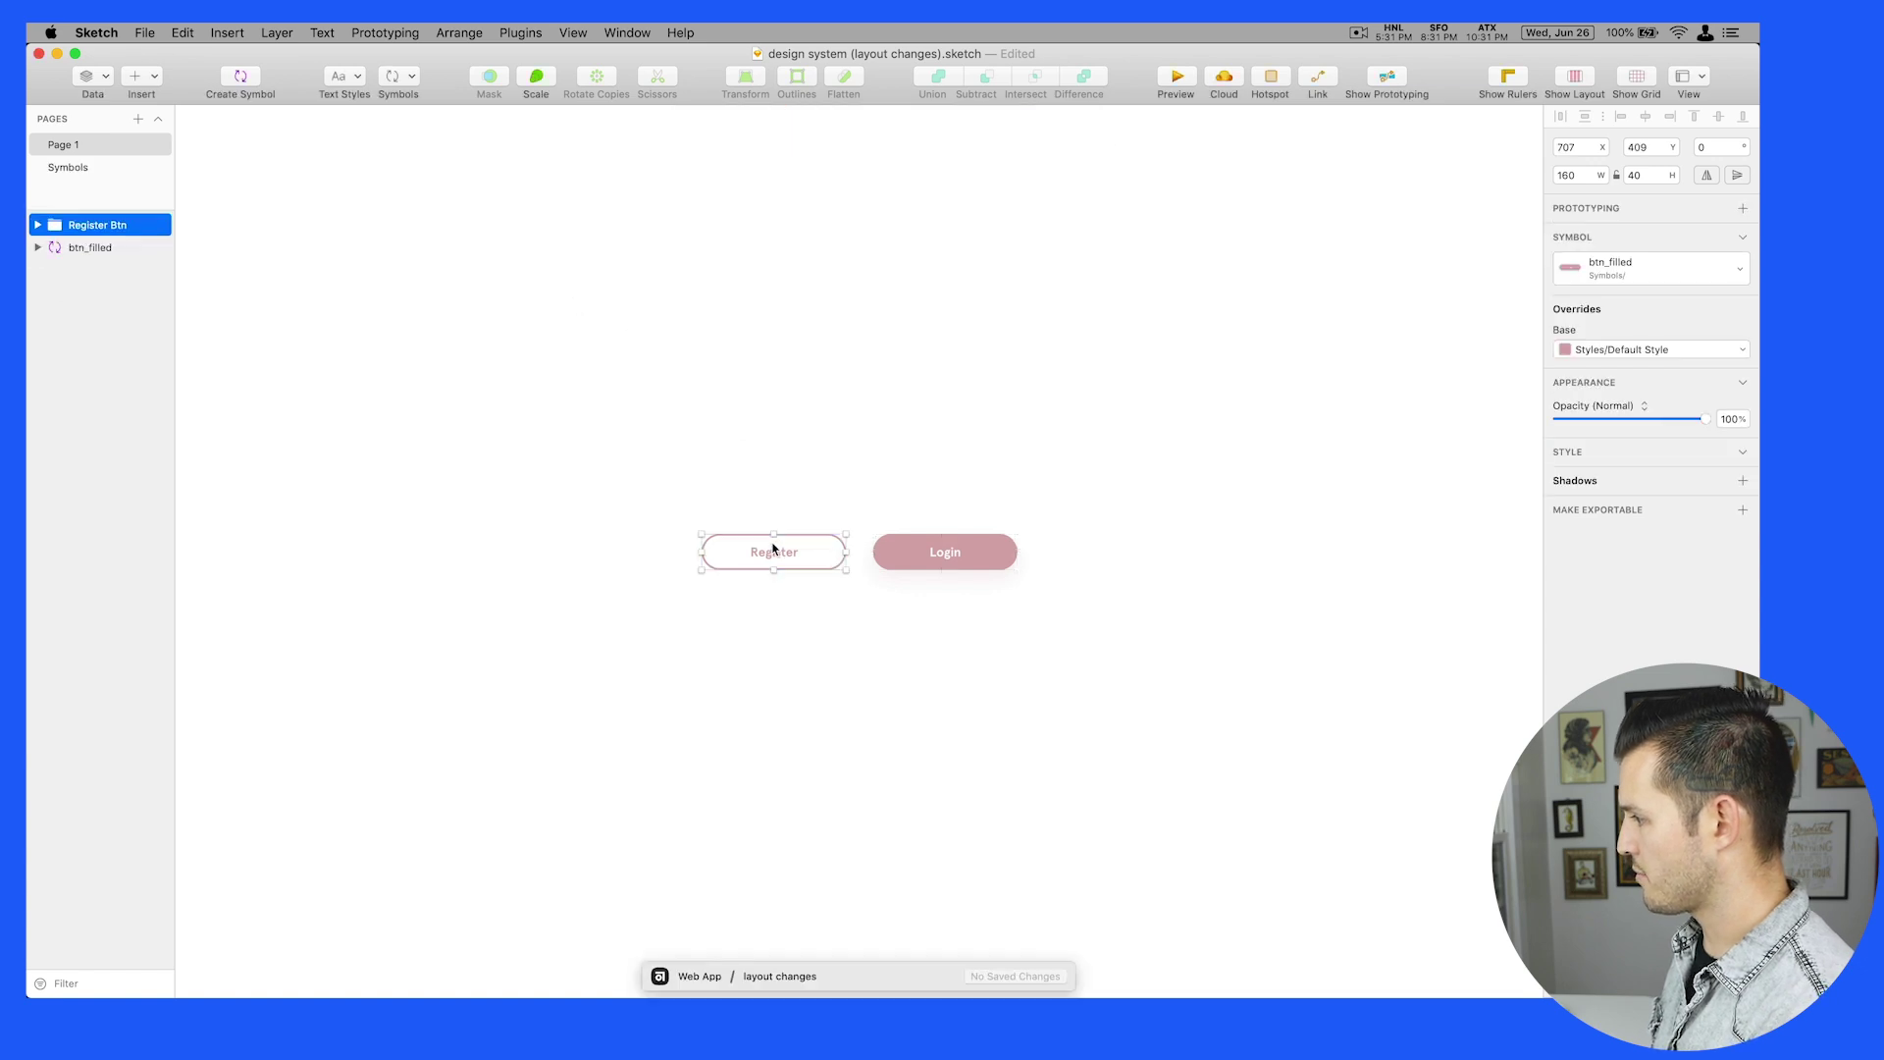
left_click(217, 72)
type("btn_lined")
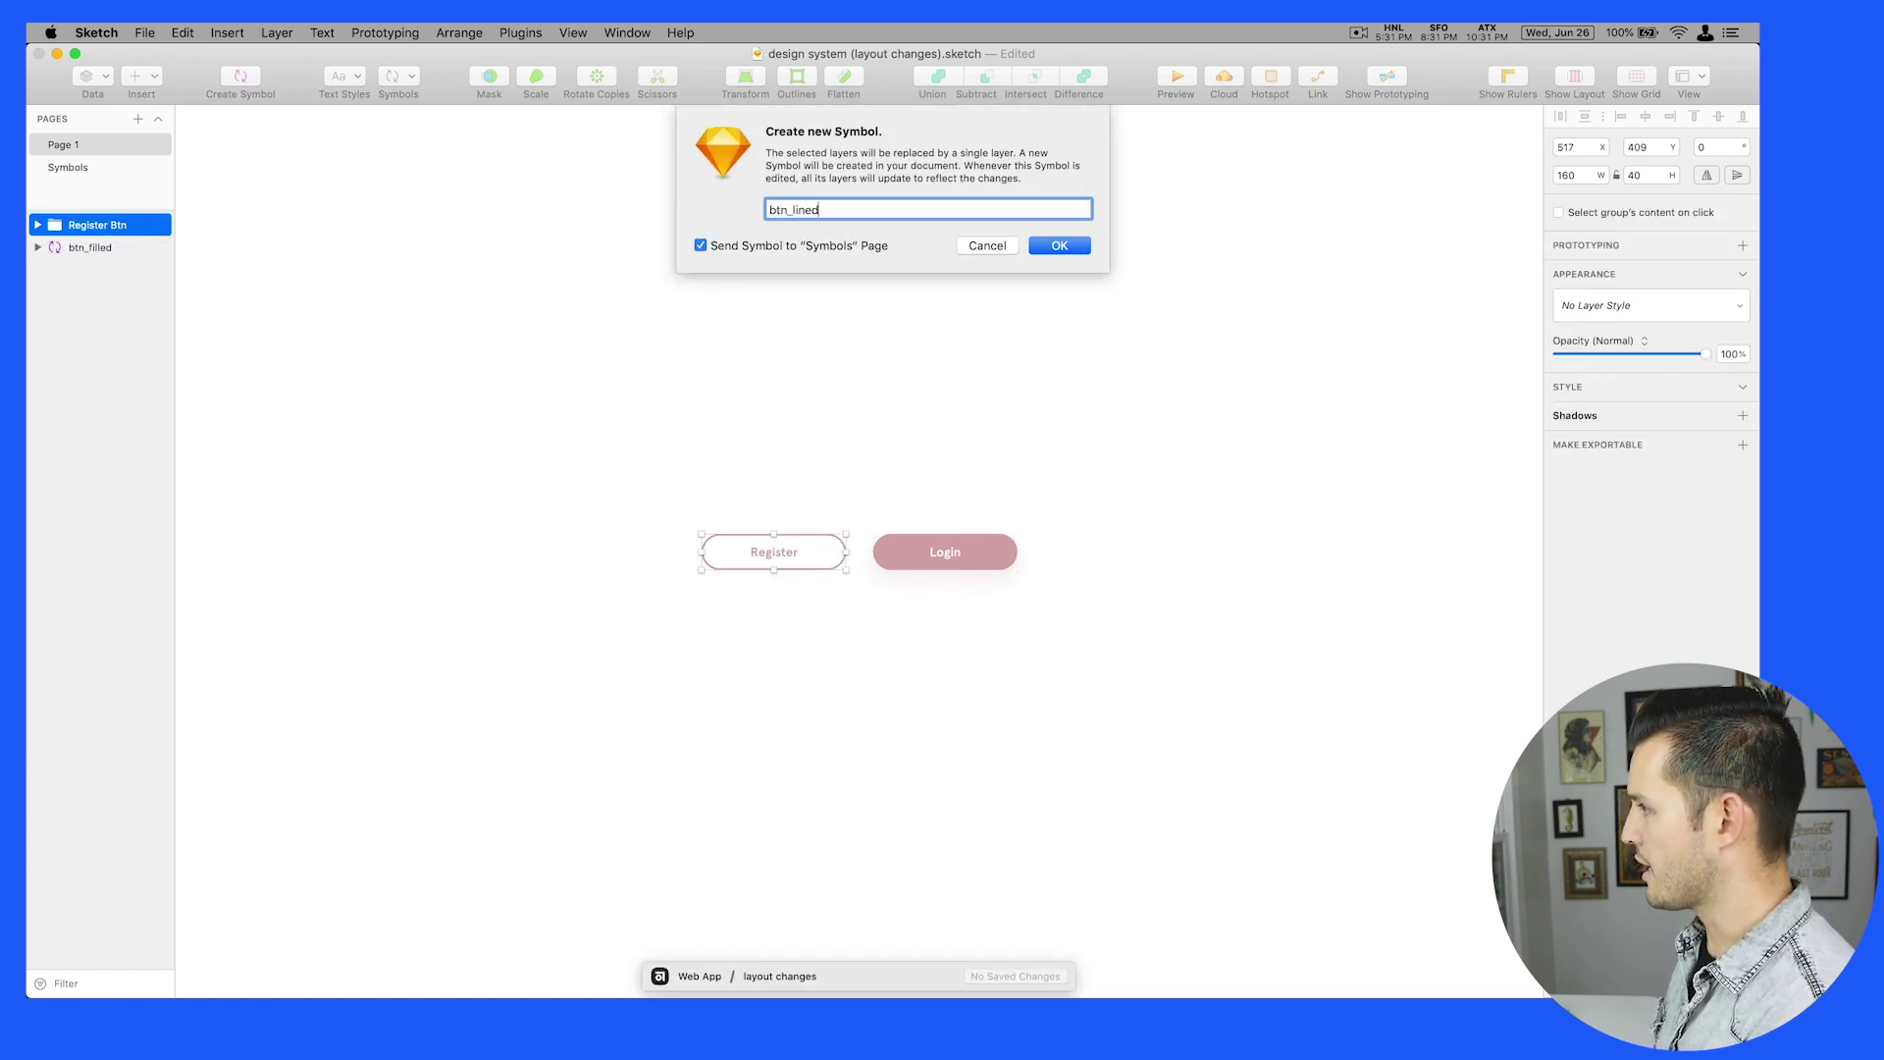
key("Return")
left_click(867, 427)
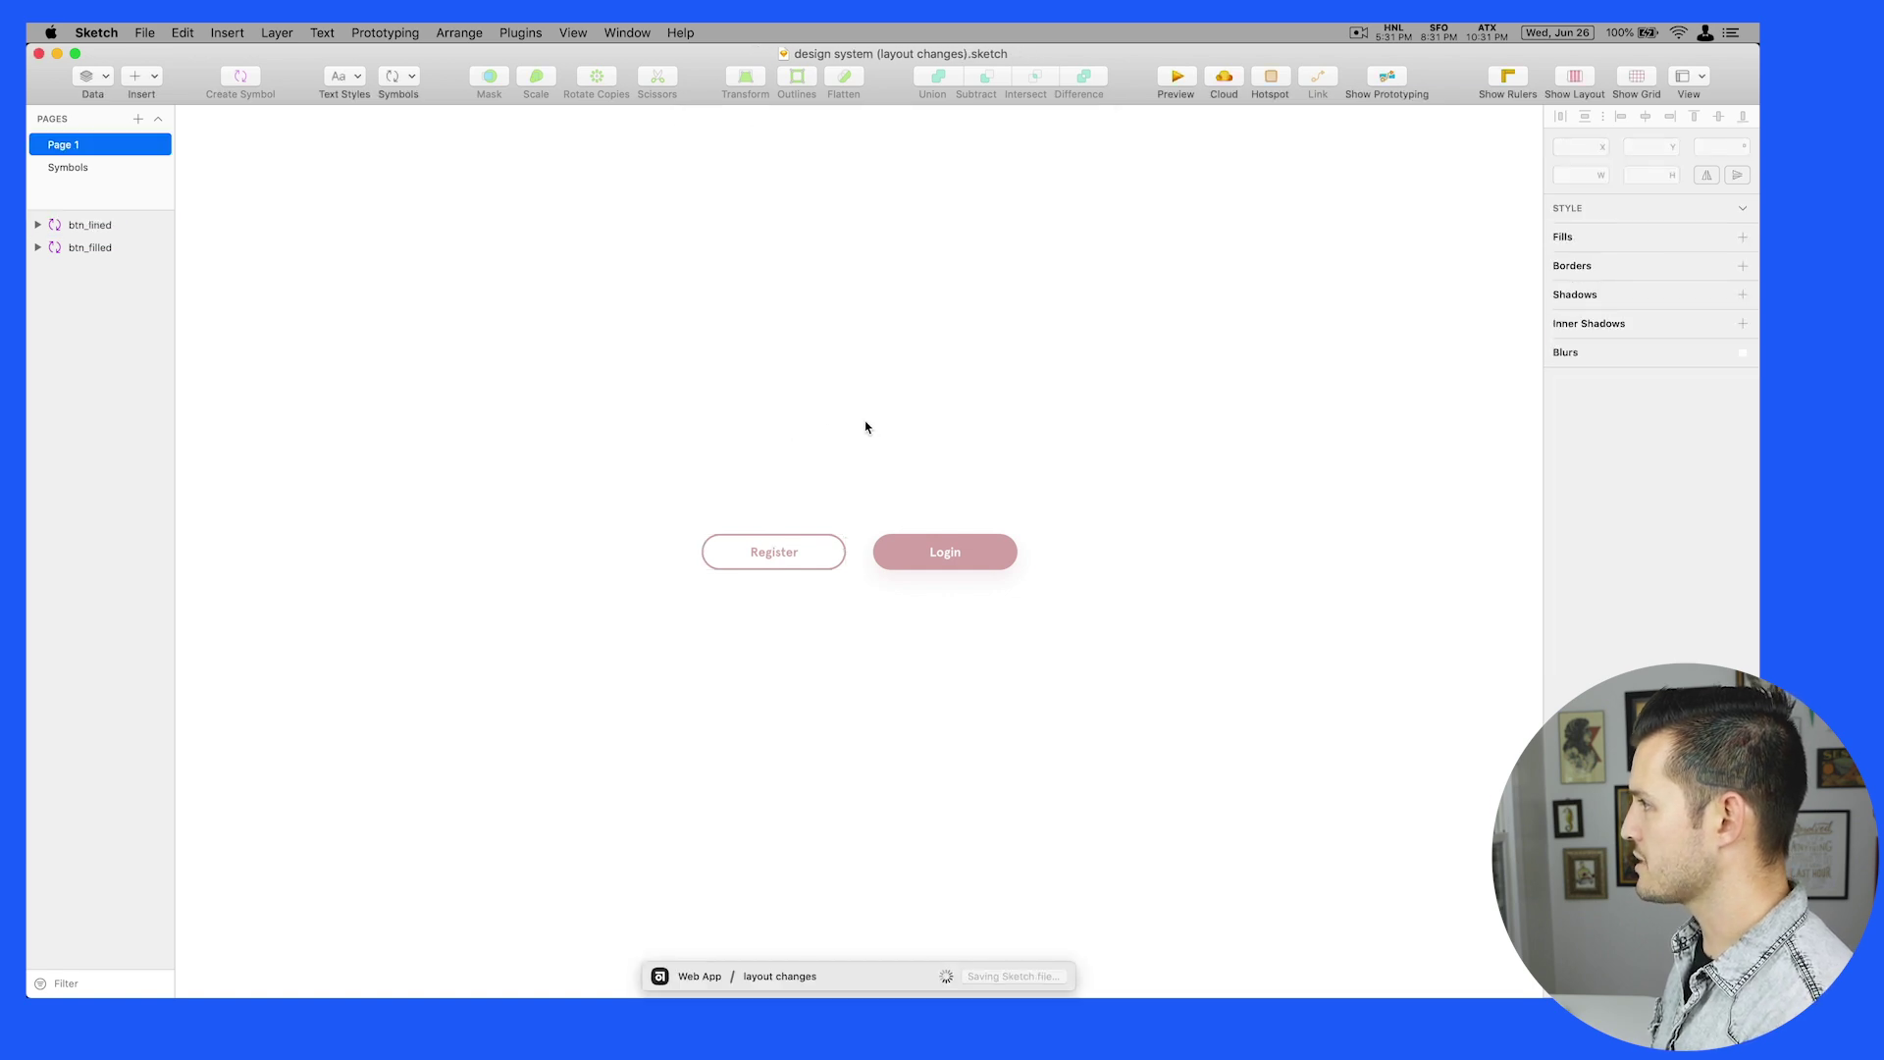
Commit the design system symbols as 'added buttons to design system' and close that file
left_click(1016, 974)
type("added buttons to")
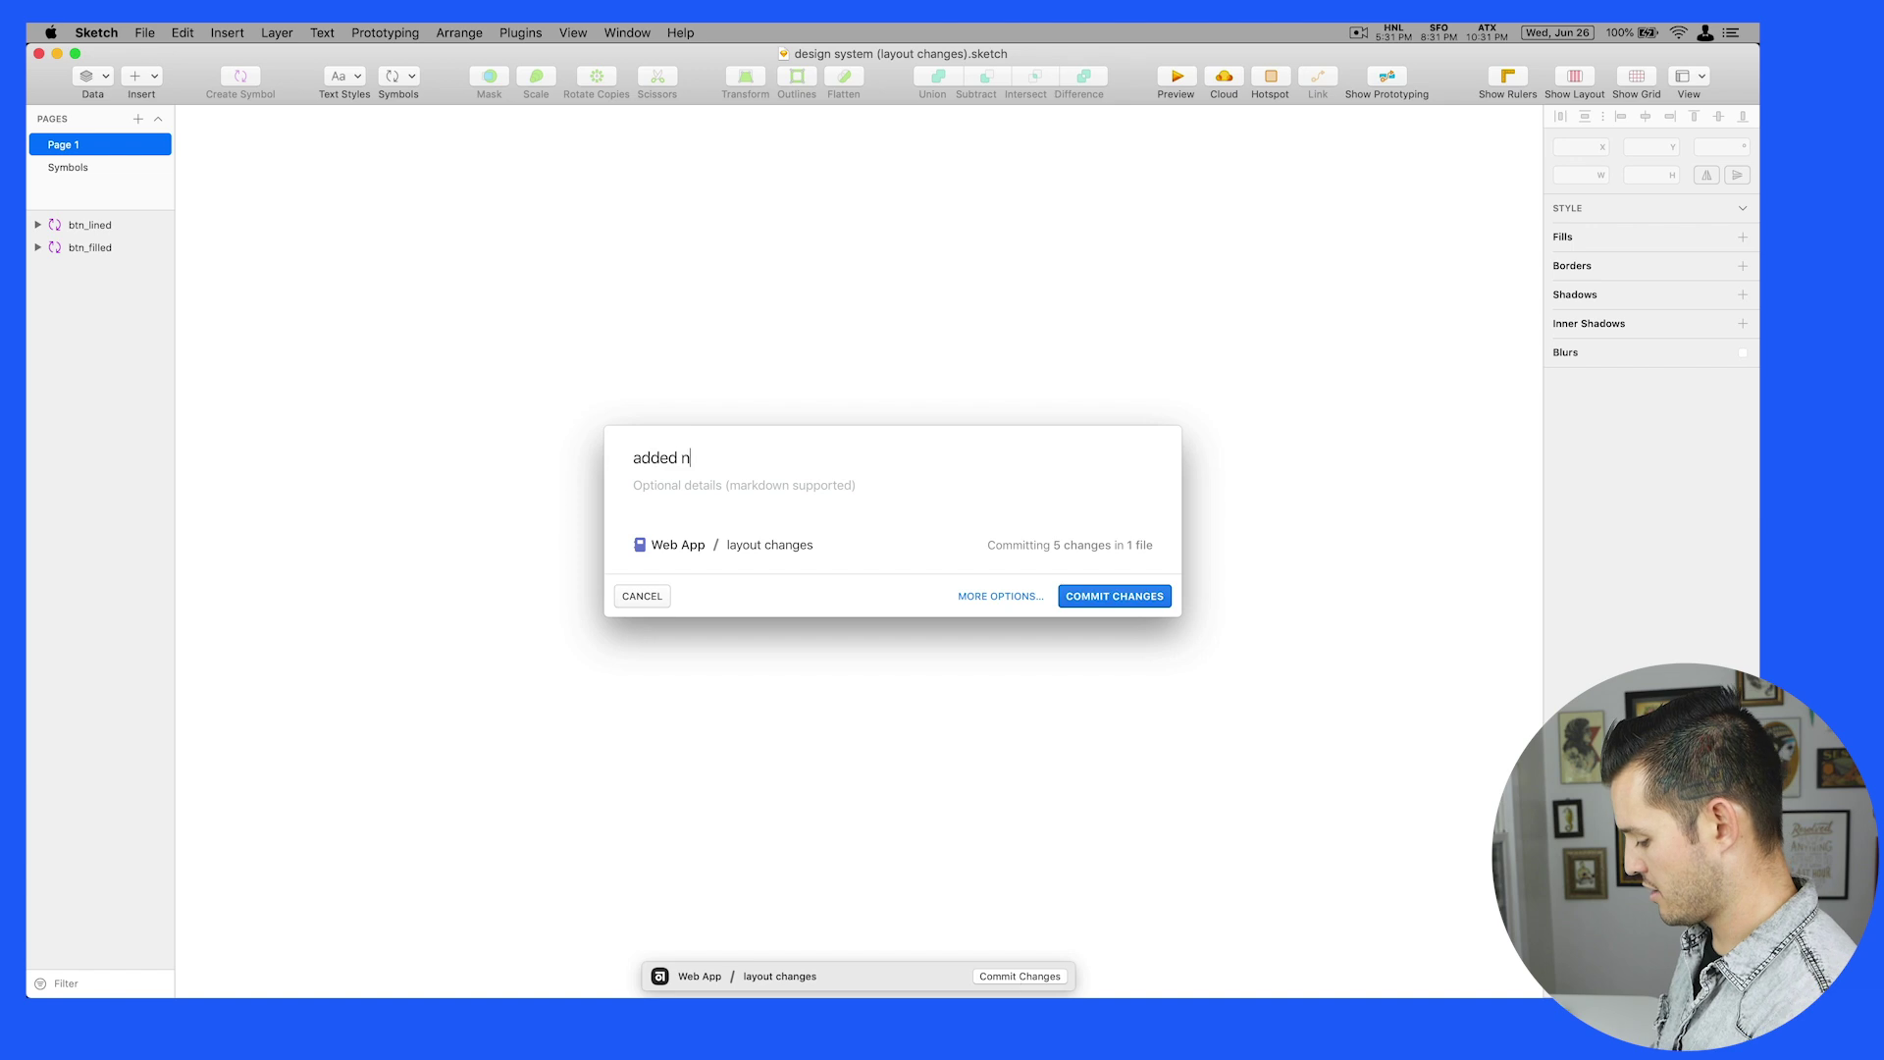
type(" design system")
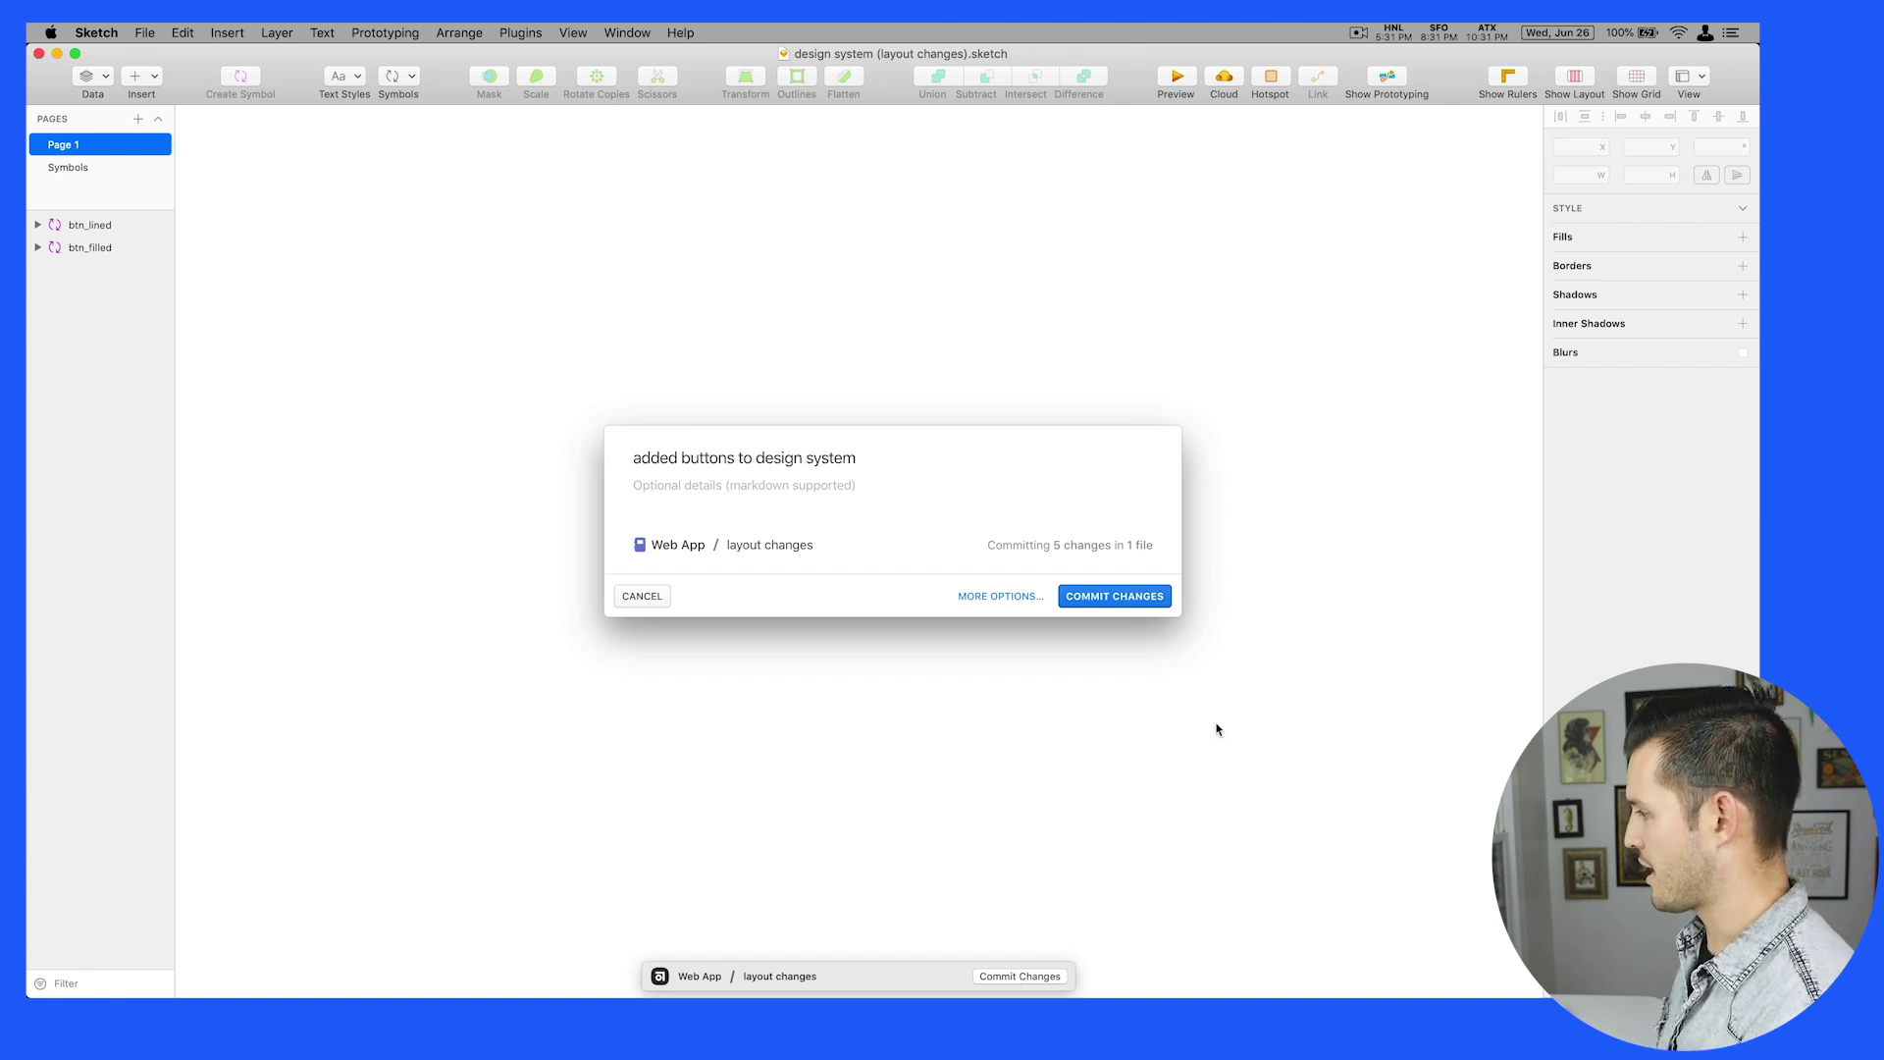
left_click(1134, 598)
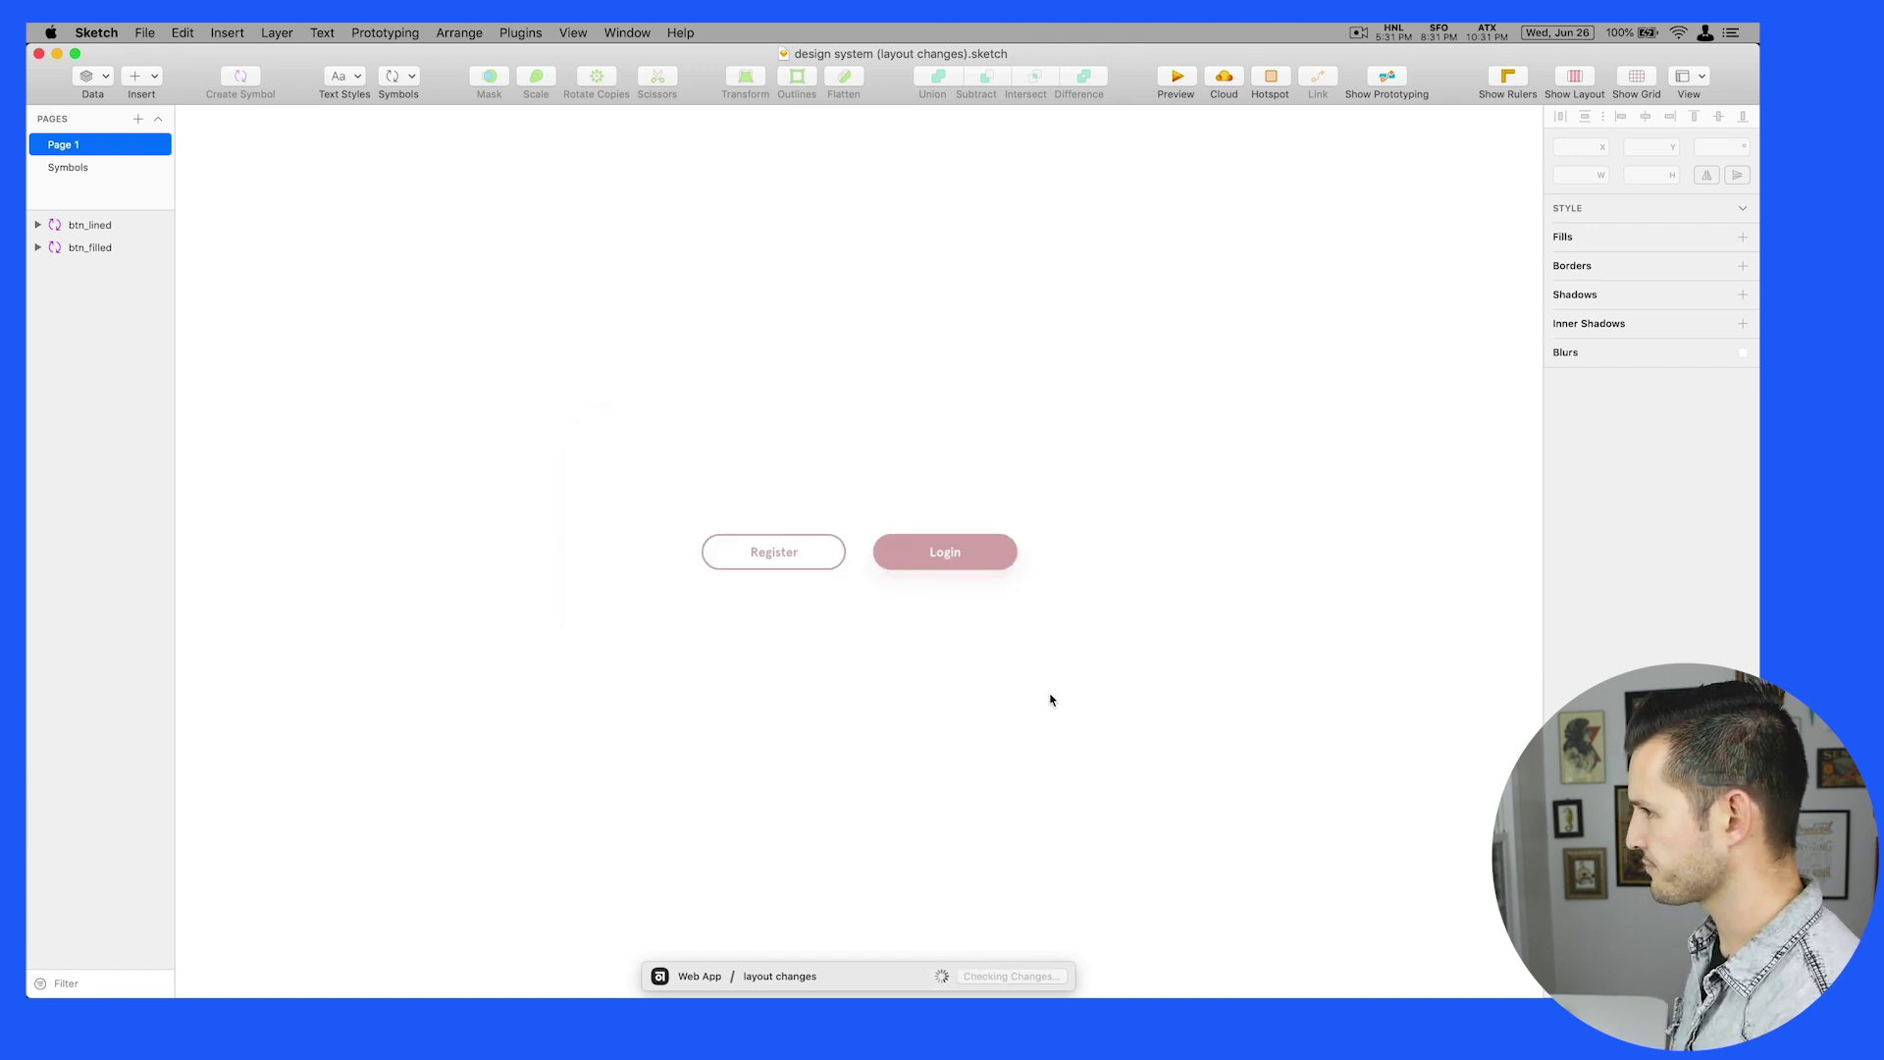
left_click(57, 56)
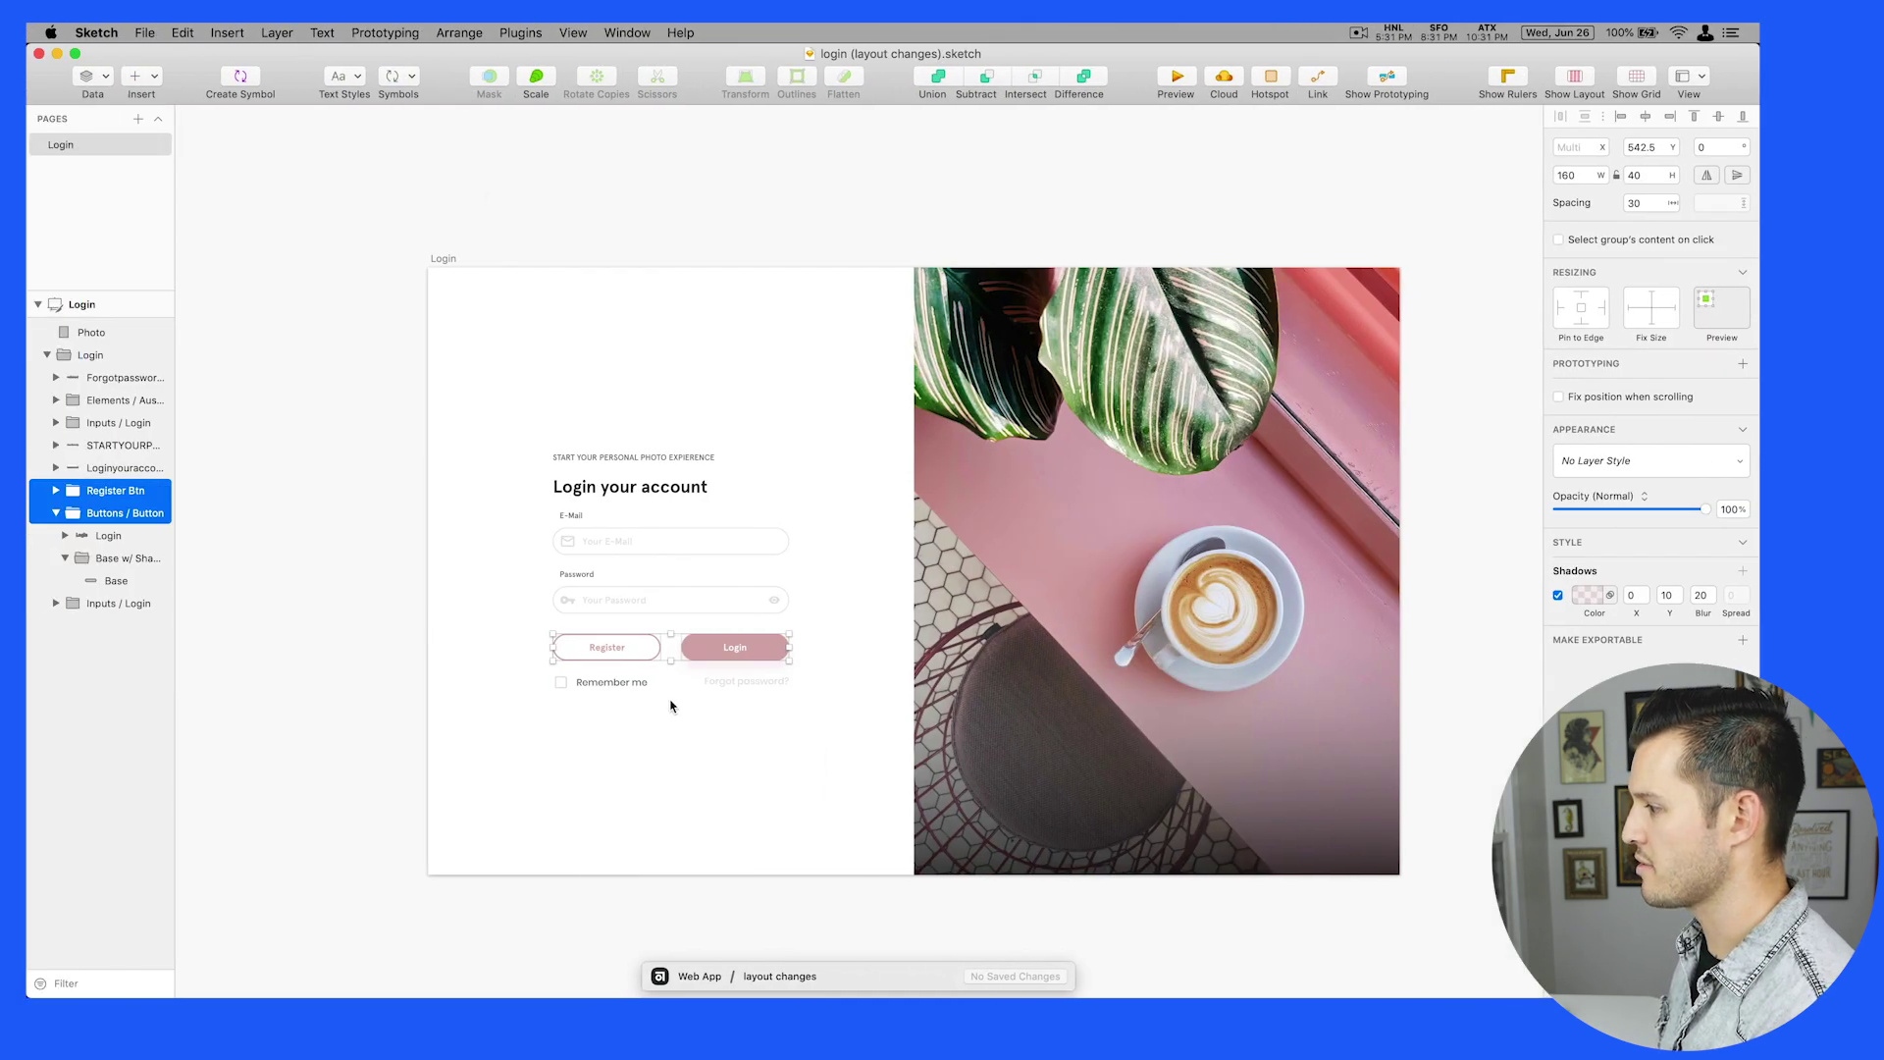
Replace the login screen's Register button with the design system's btn_lined symbol
left_click(629, 649)
right_click(629, 648)
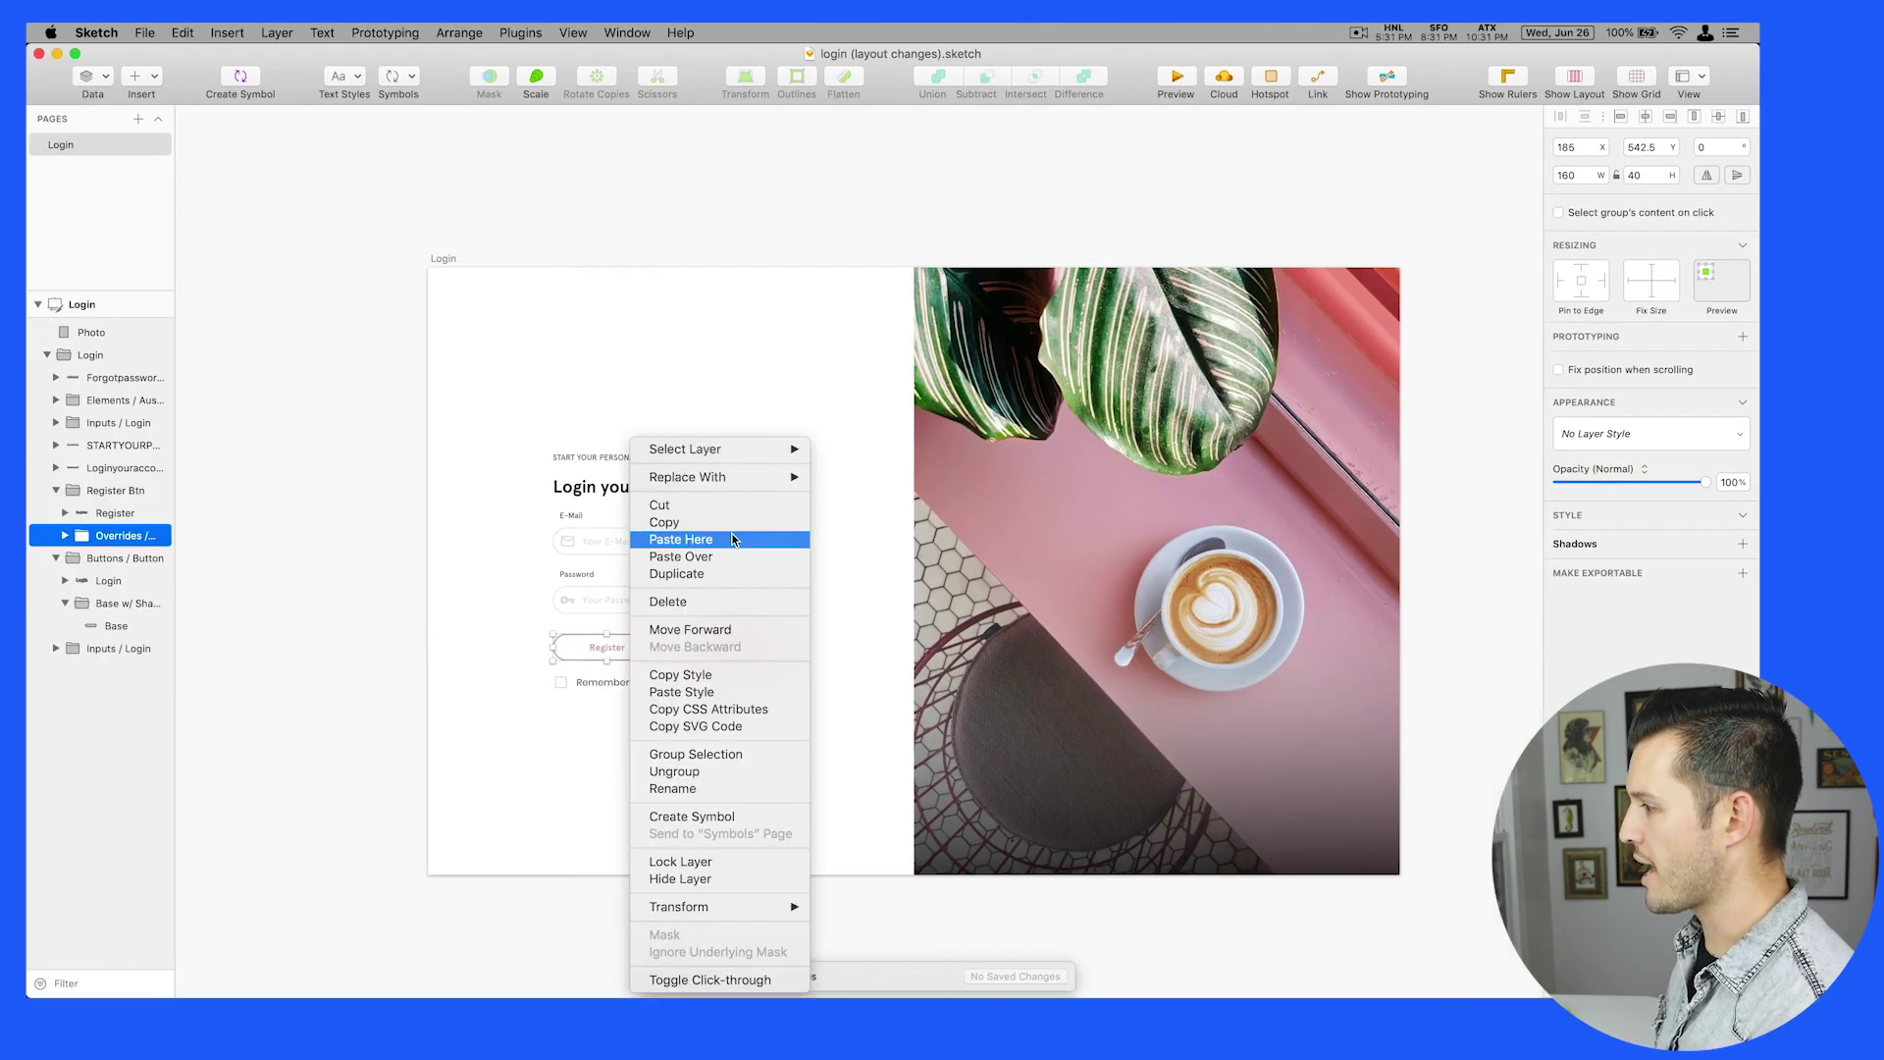
mouse_move(732, 481)
mouse_move(981, 479)
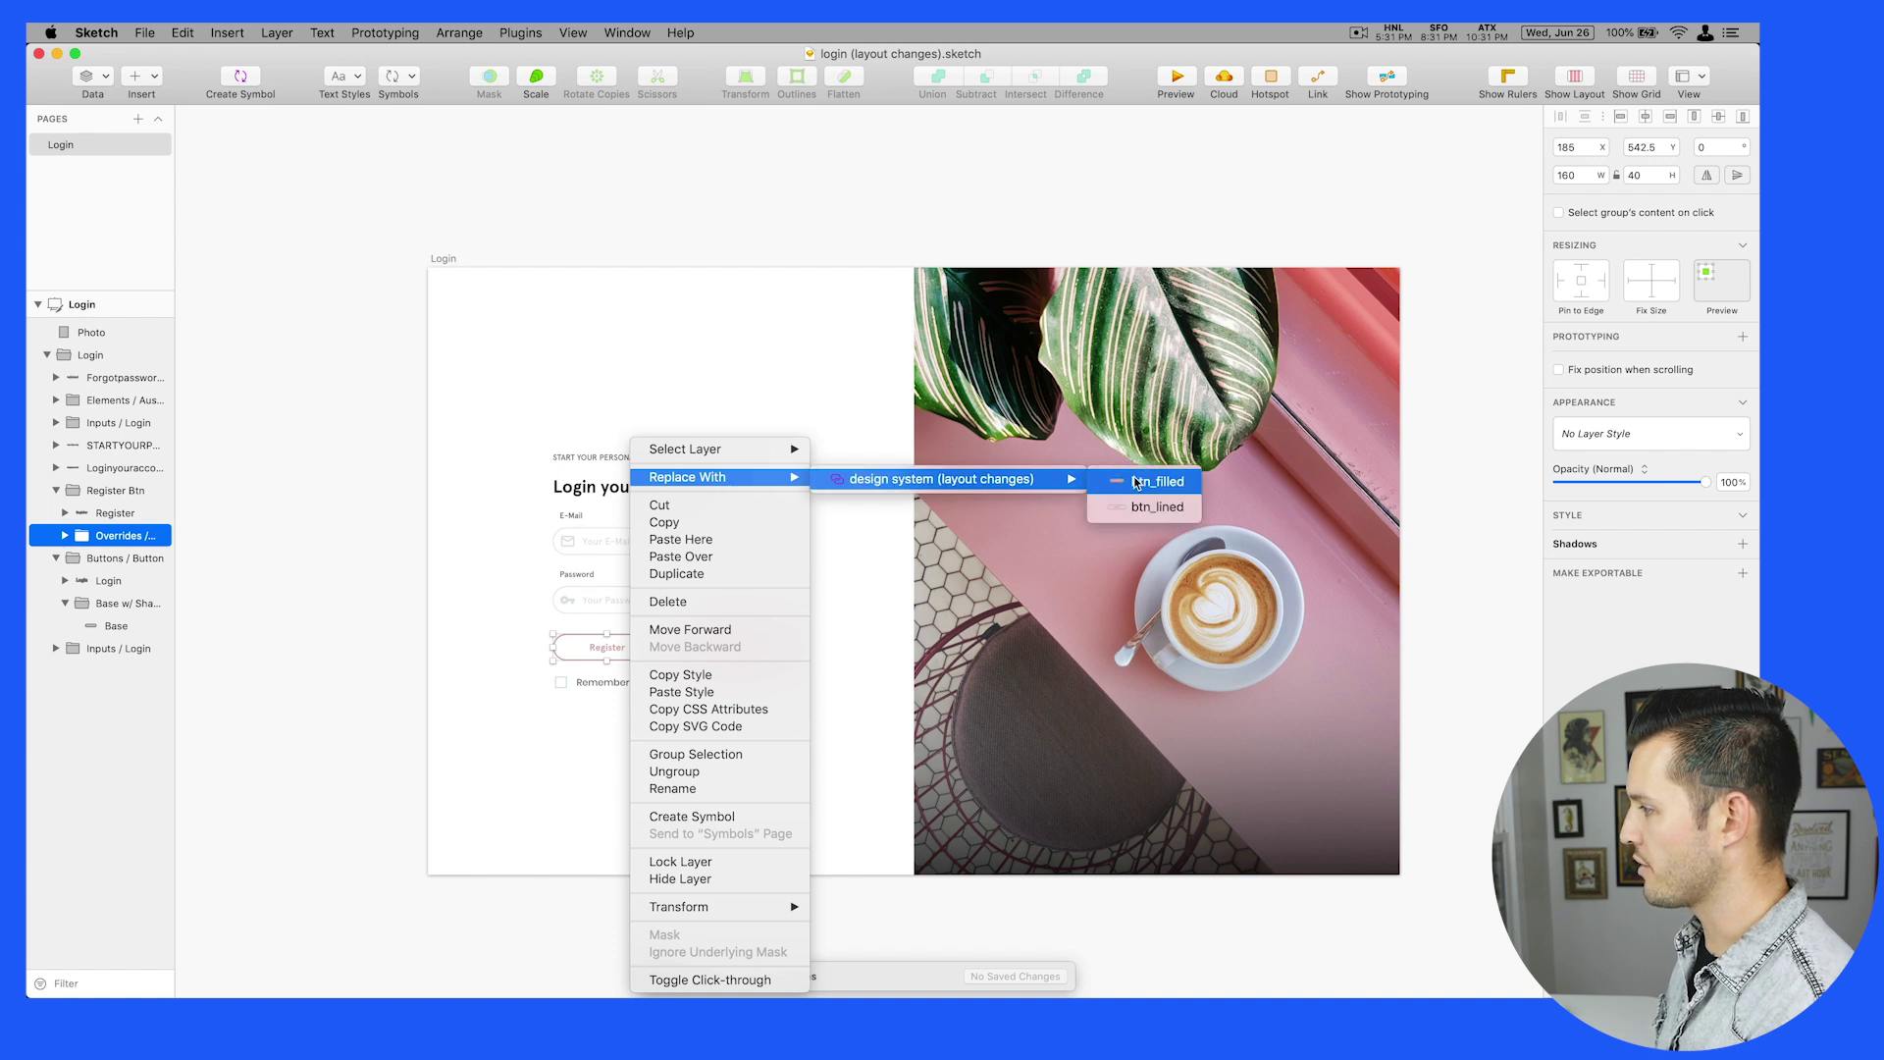
left_click(1145, 511)
Replace the Login button with the btn_filled symbol and save login.sketch
left_click(750, 648)
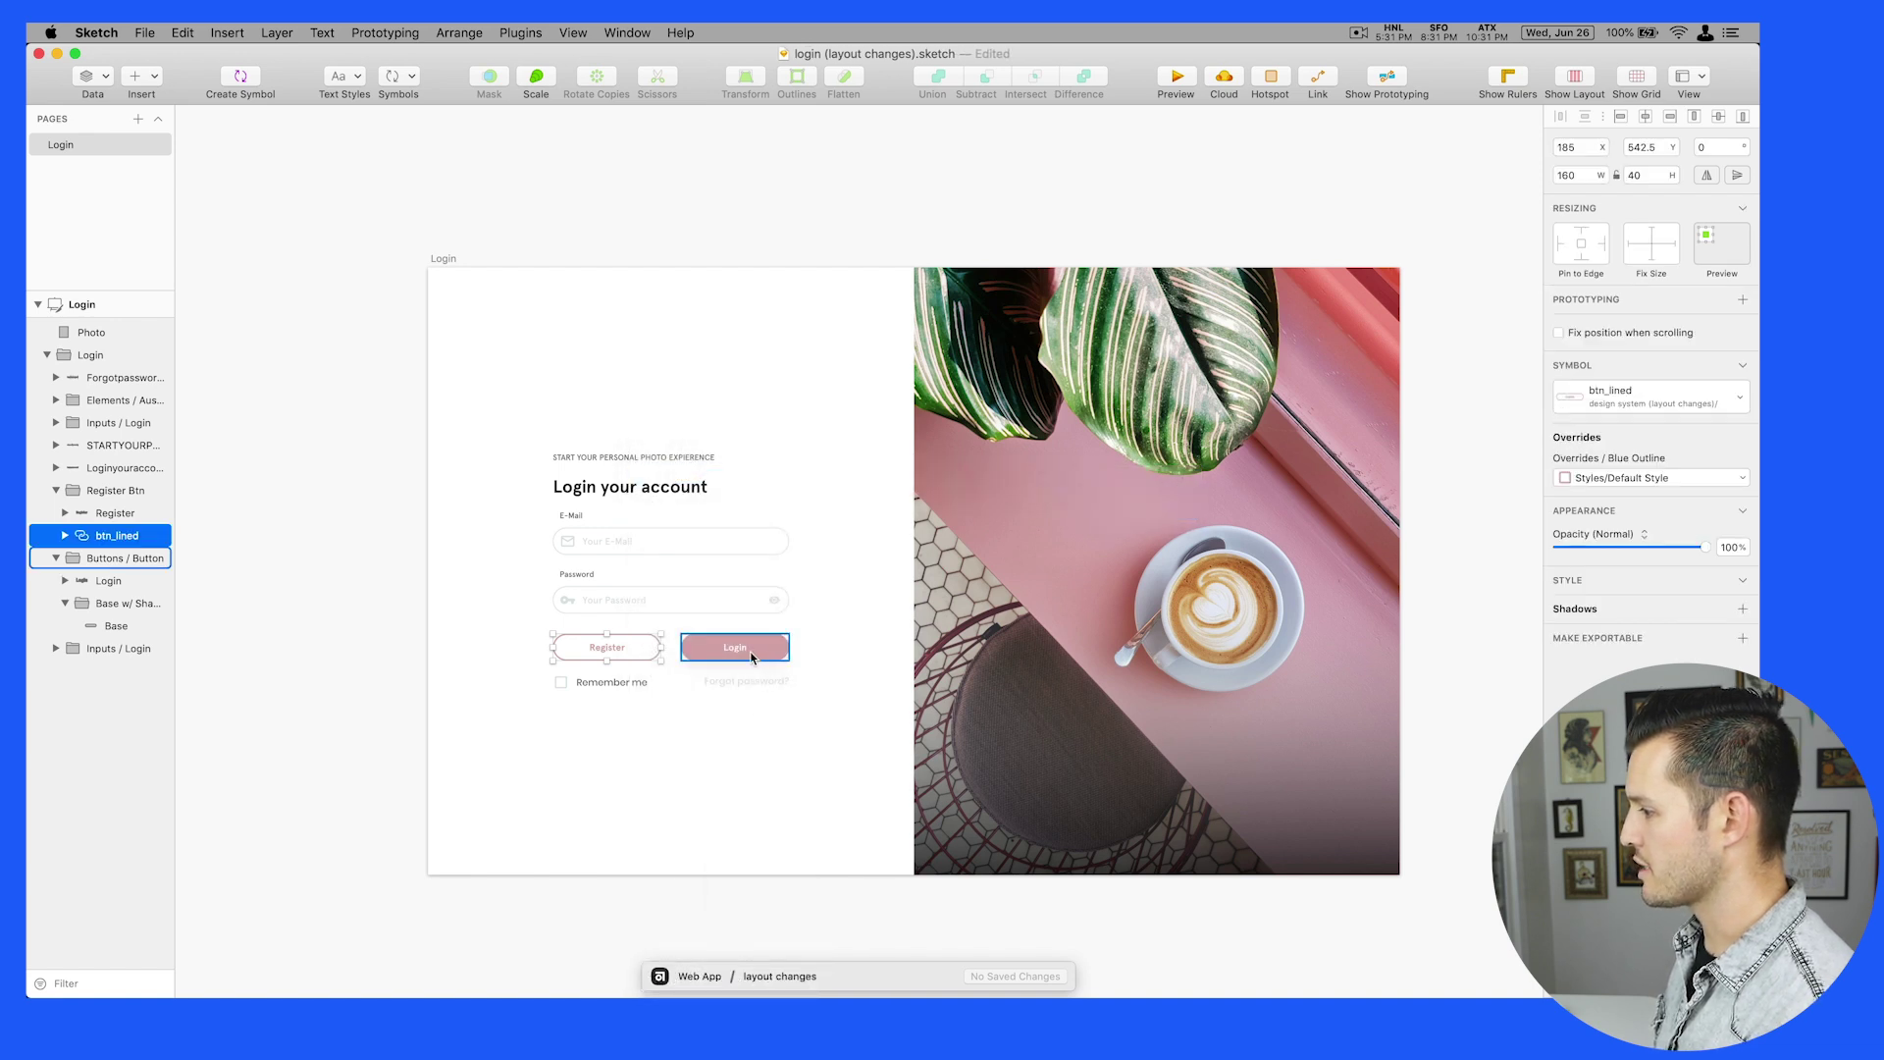
right_click(750, 648)
mouse_move(886, 481)
mouse_move(1030, 479)
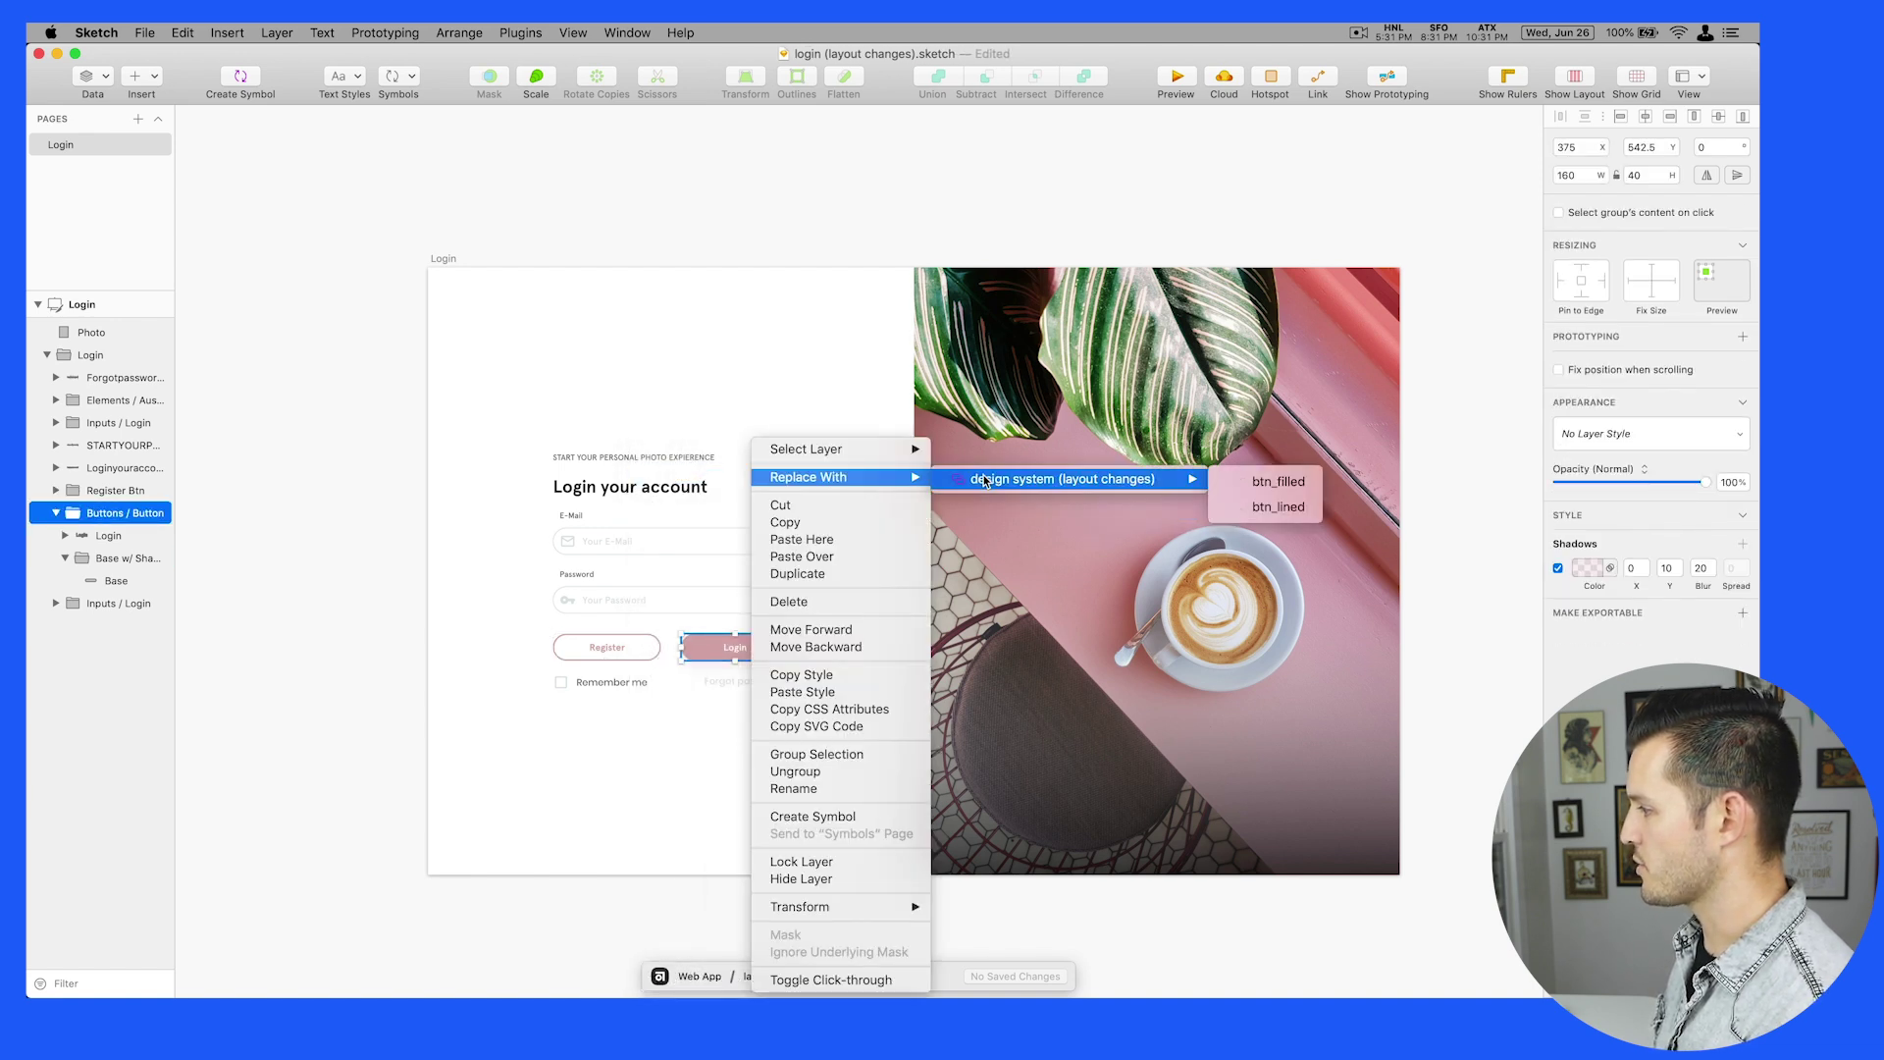
left_click(1266, 483)
left_click(278, 531)
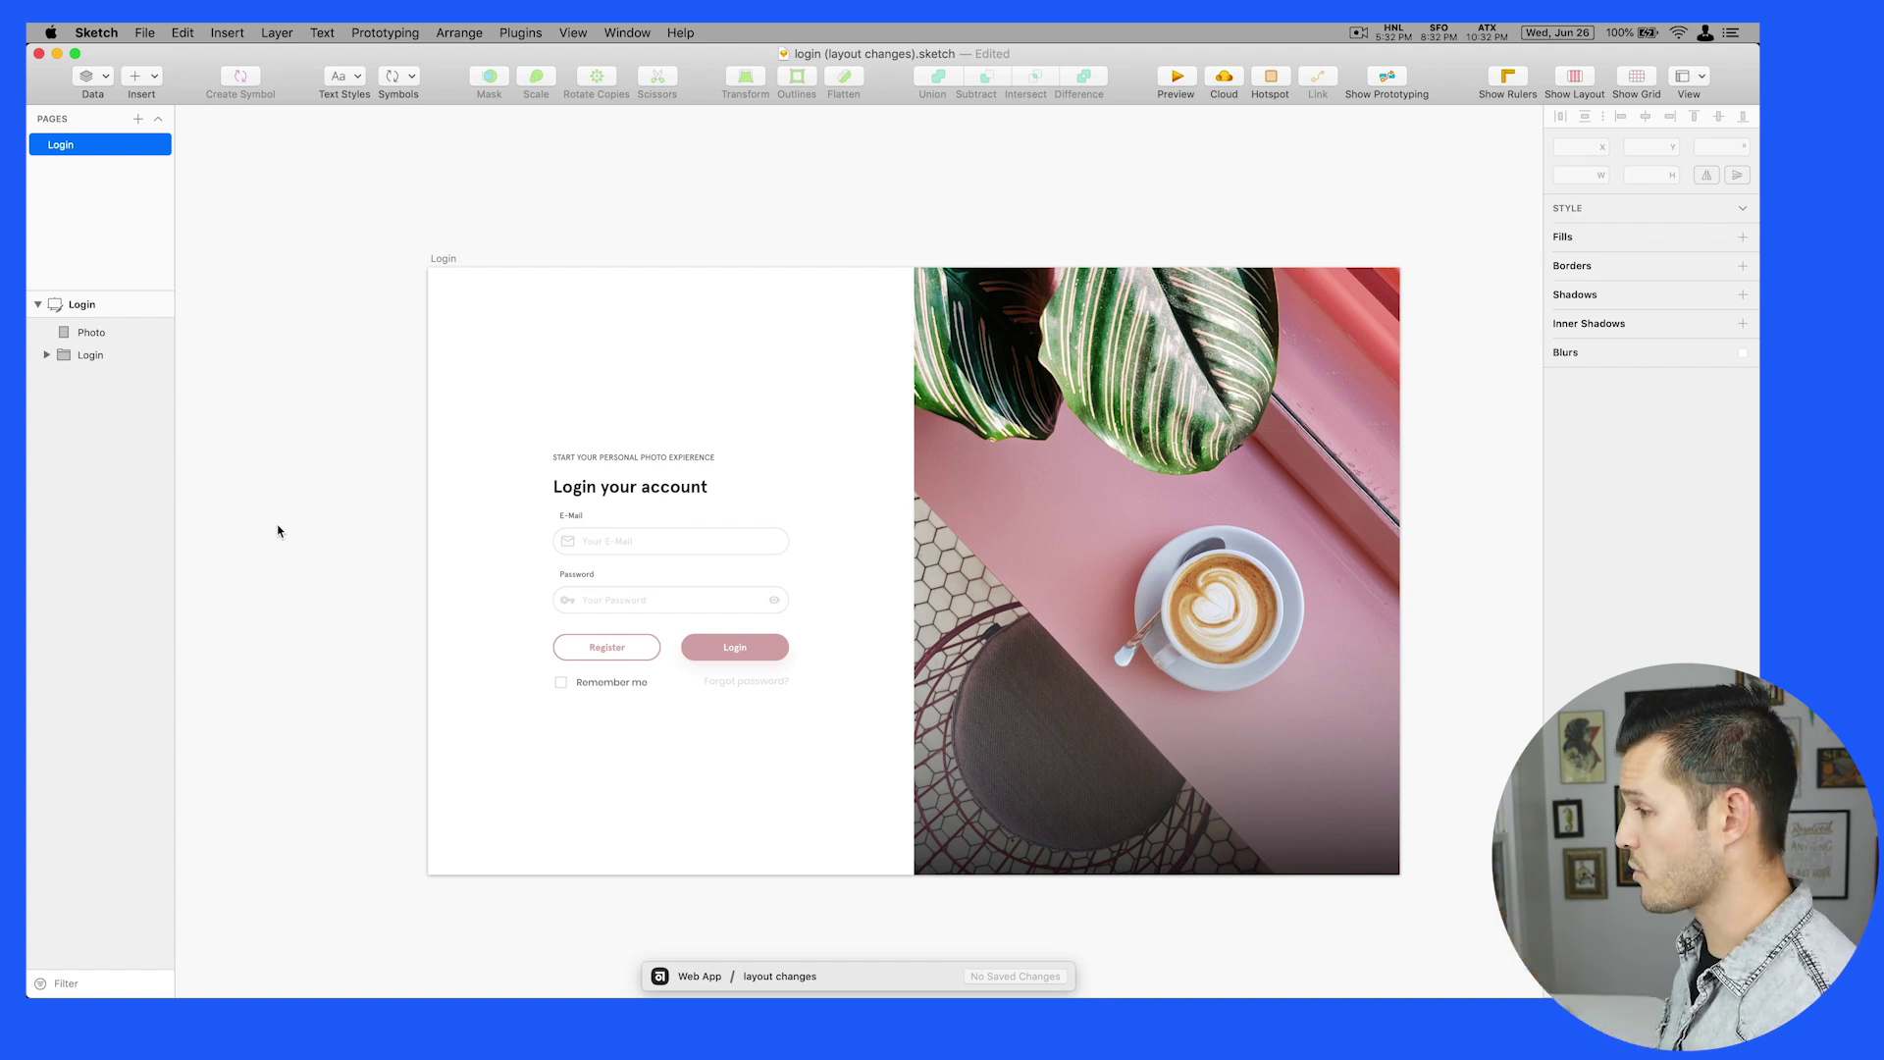
key("super+s")
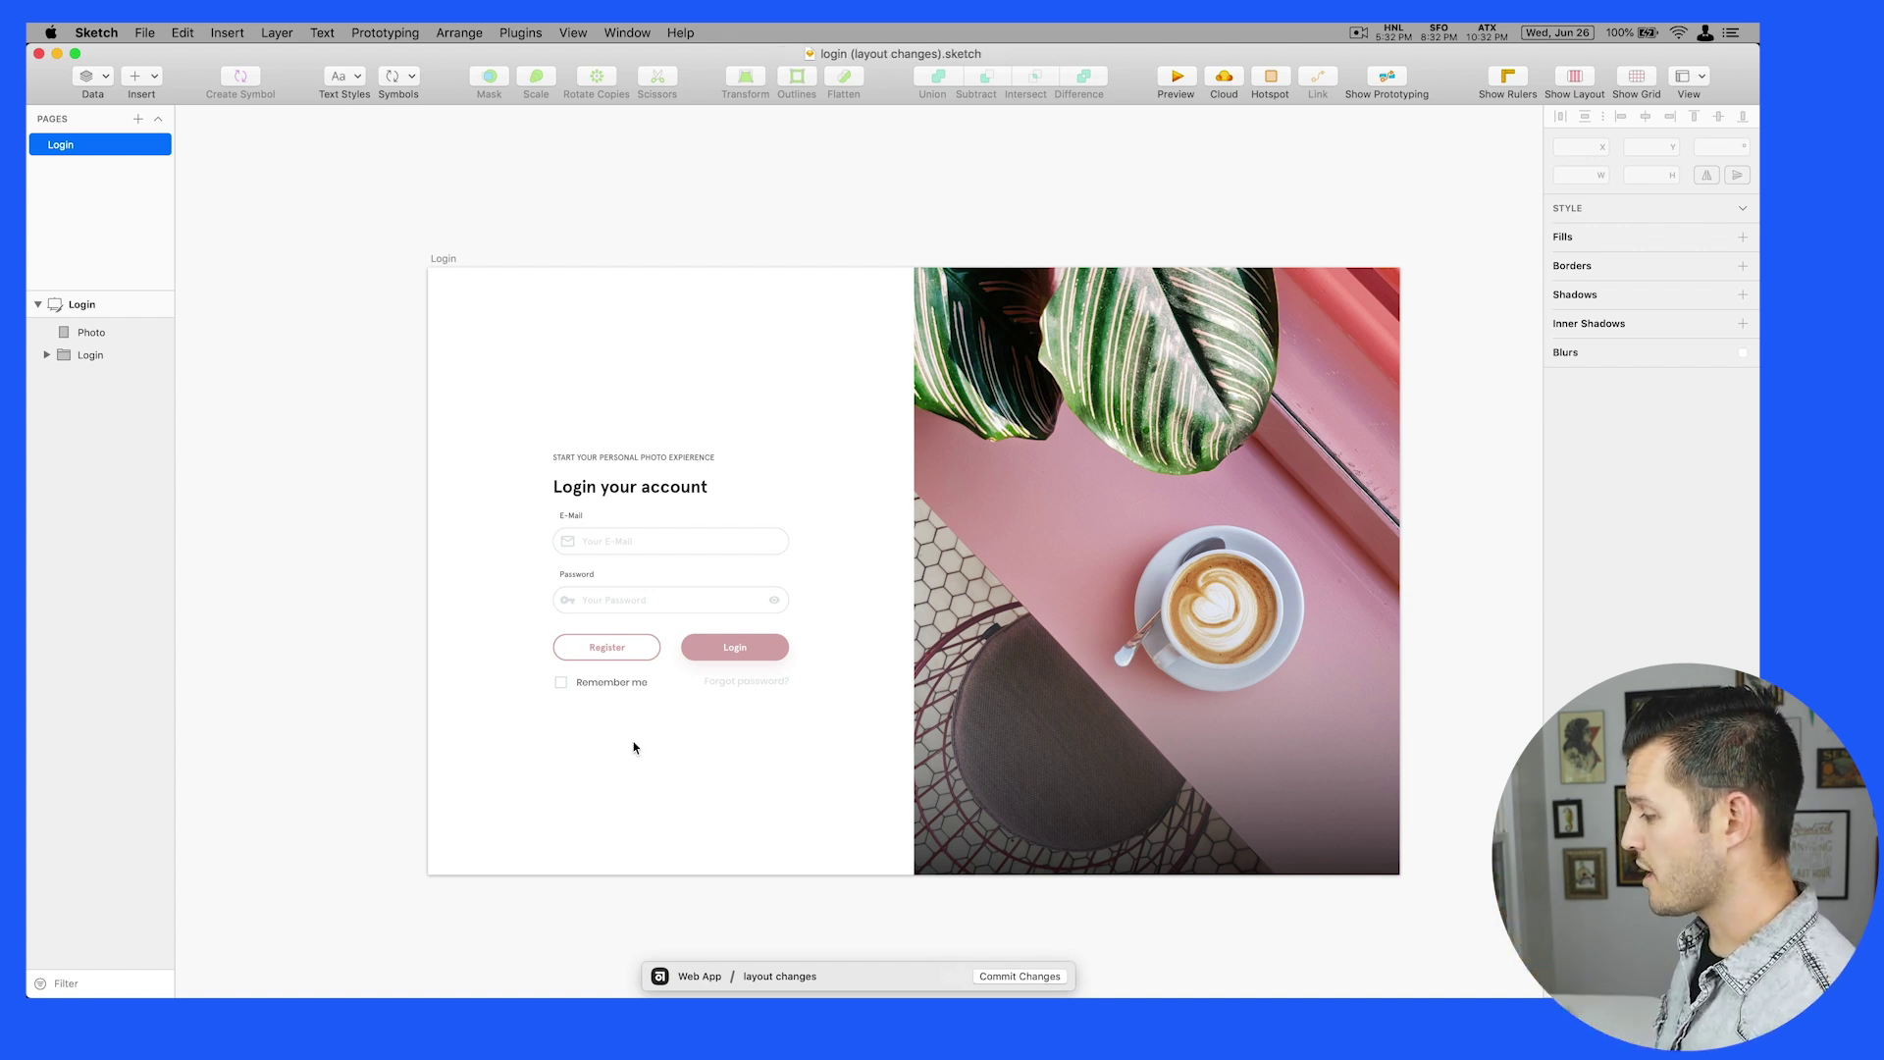
Commit the login screen changes as 'using design system buttons' and return to Abstract
left_click(1012, 976)
type("using design system")
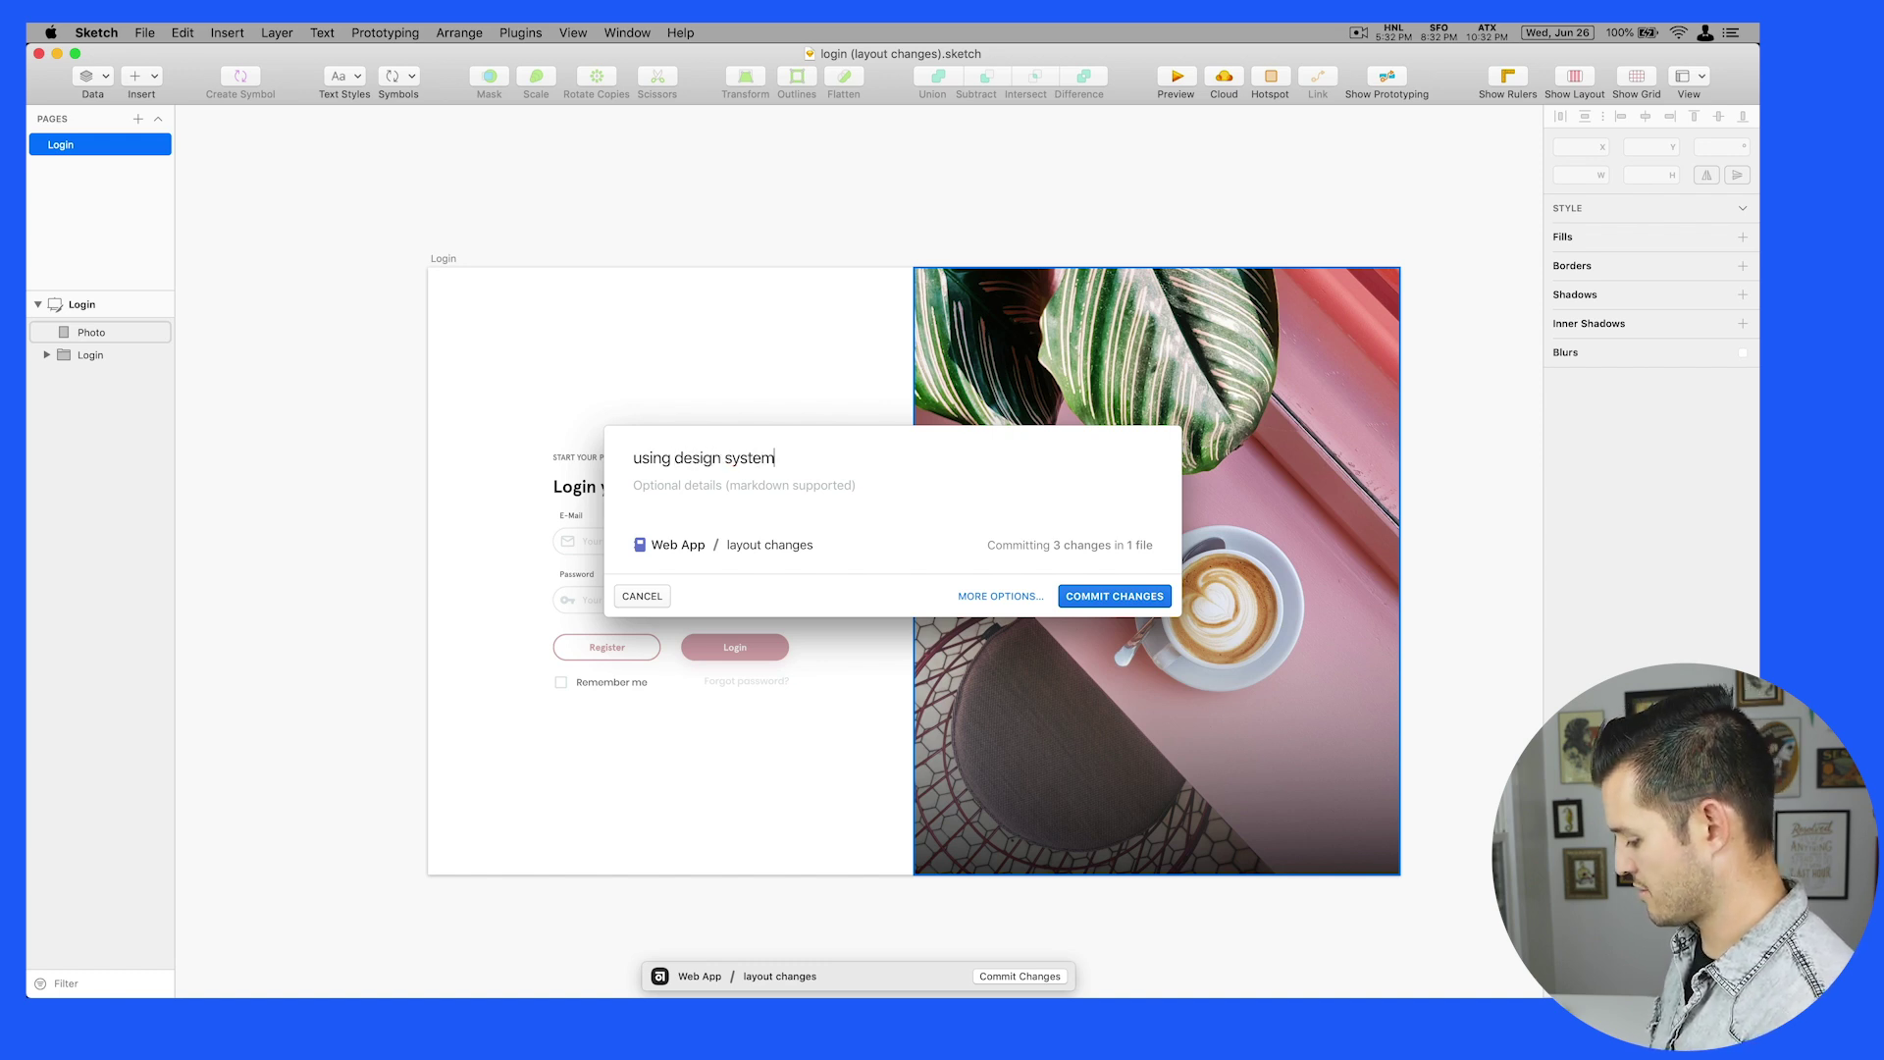
type("tons")
key("Return")
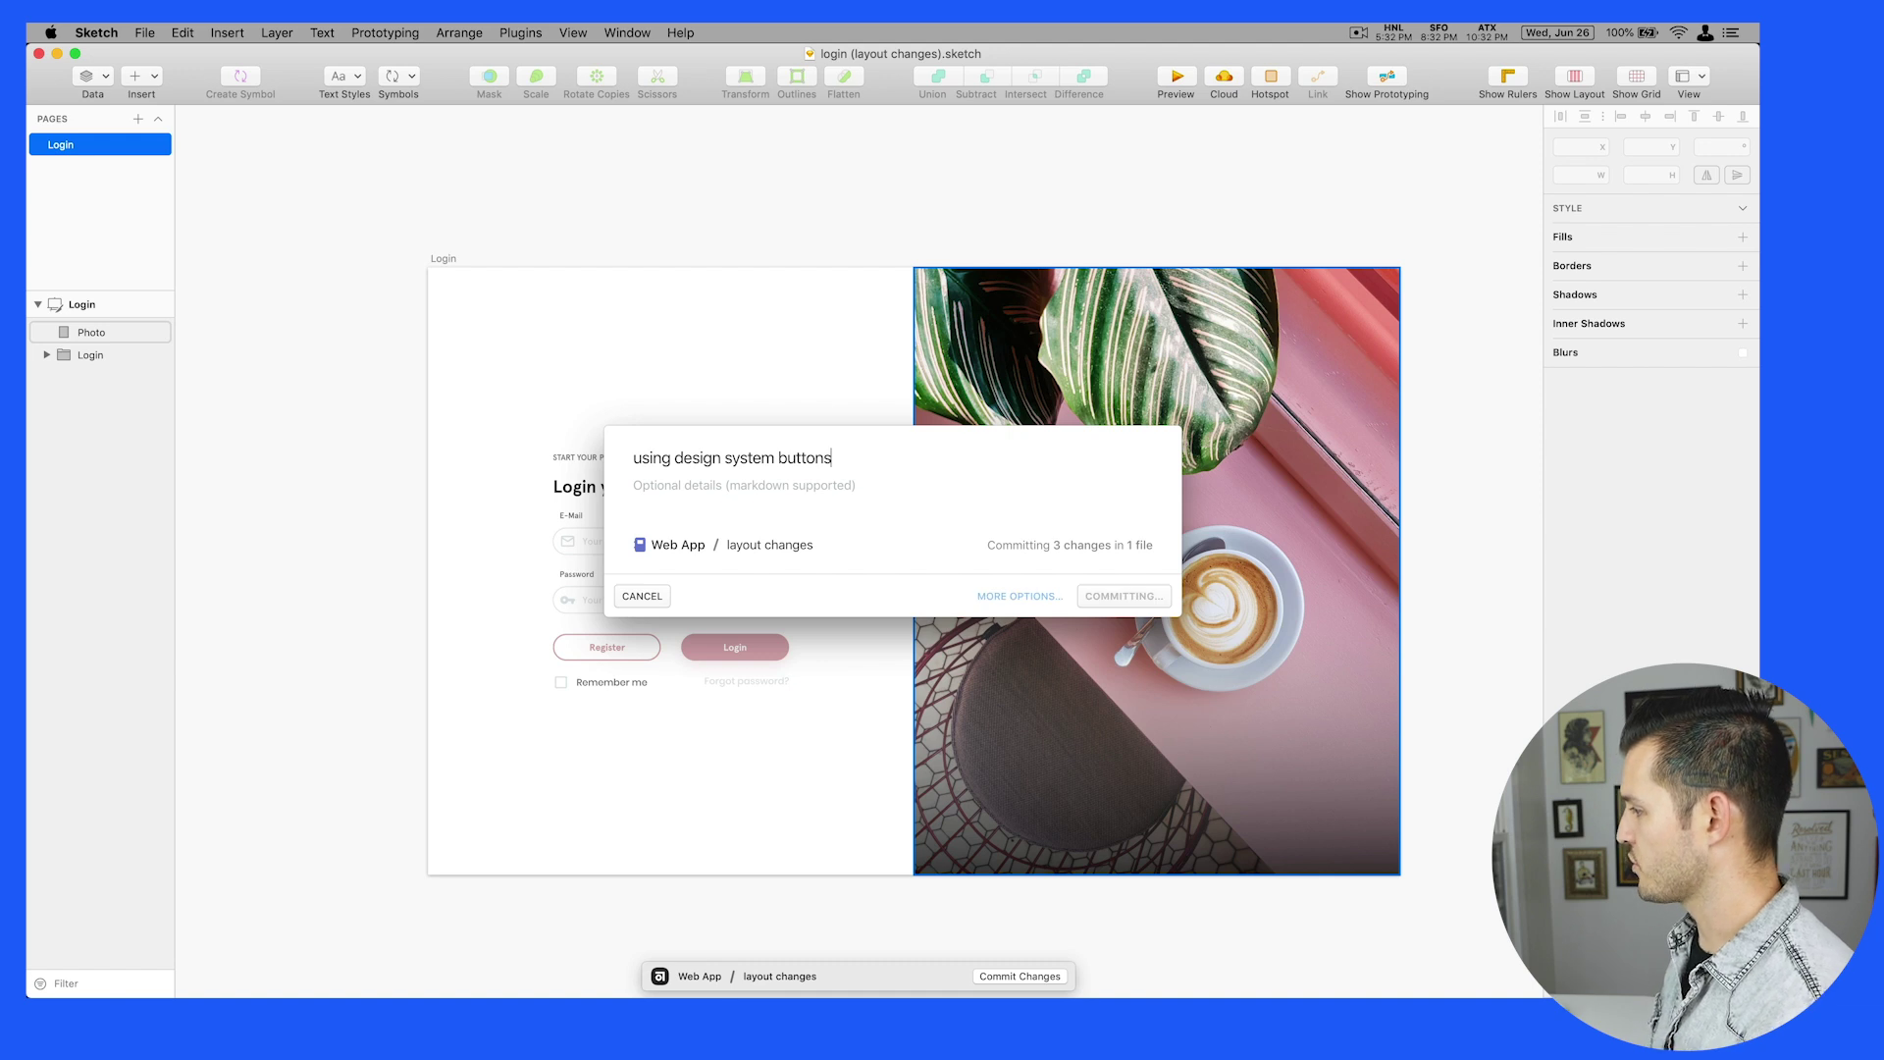
key("super+Tab")
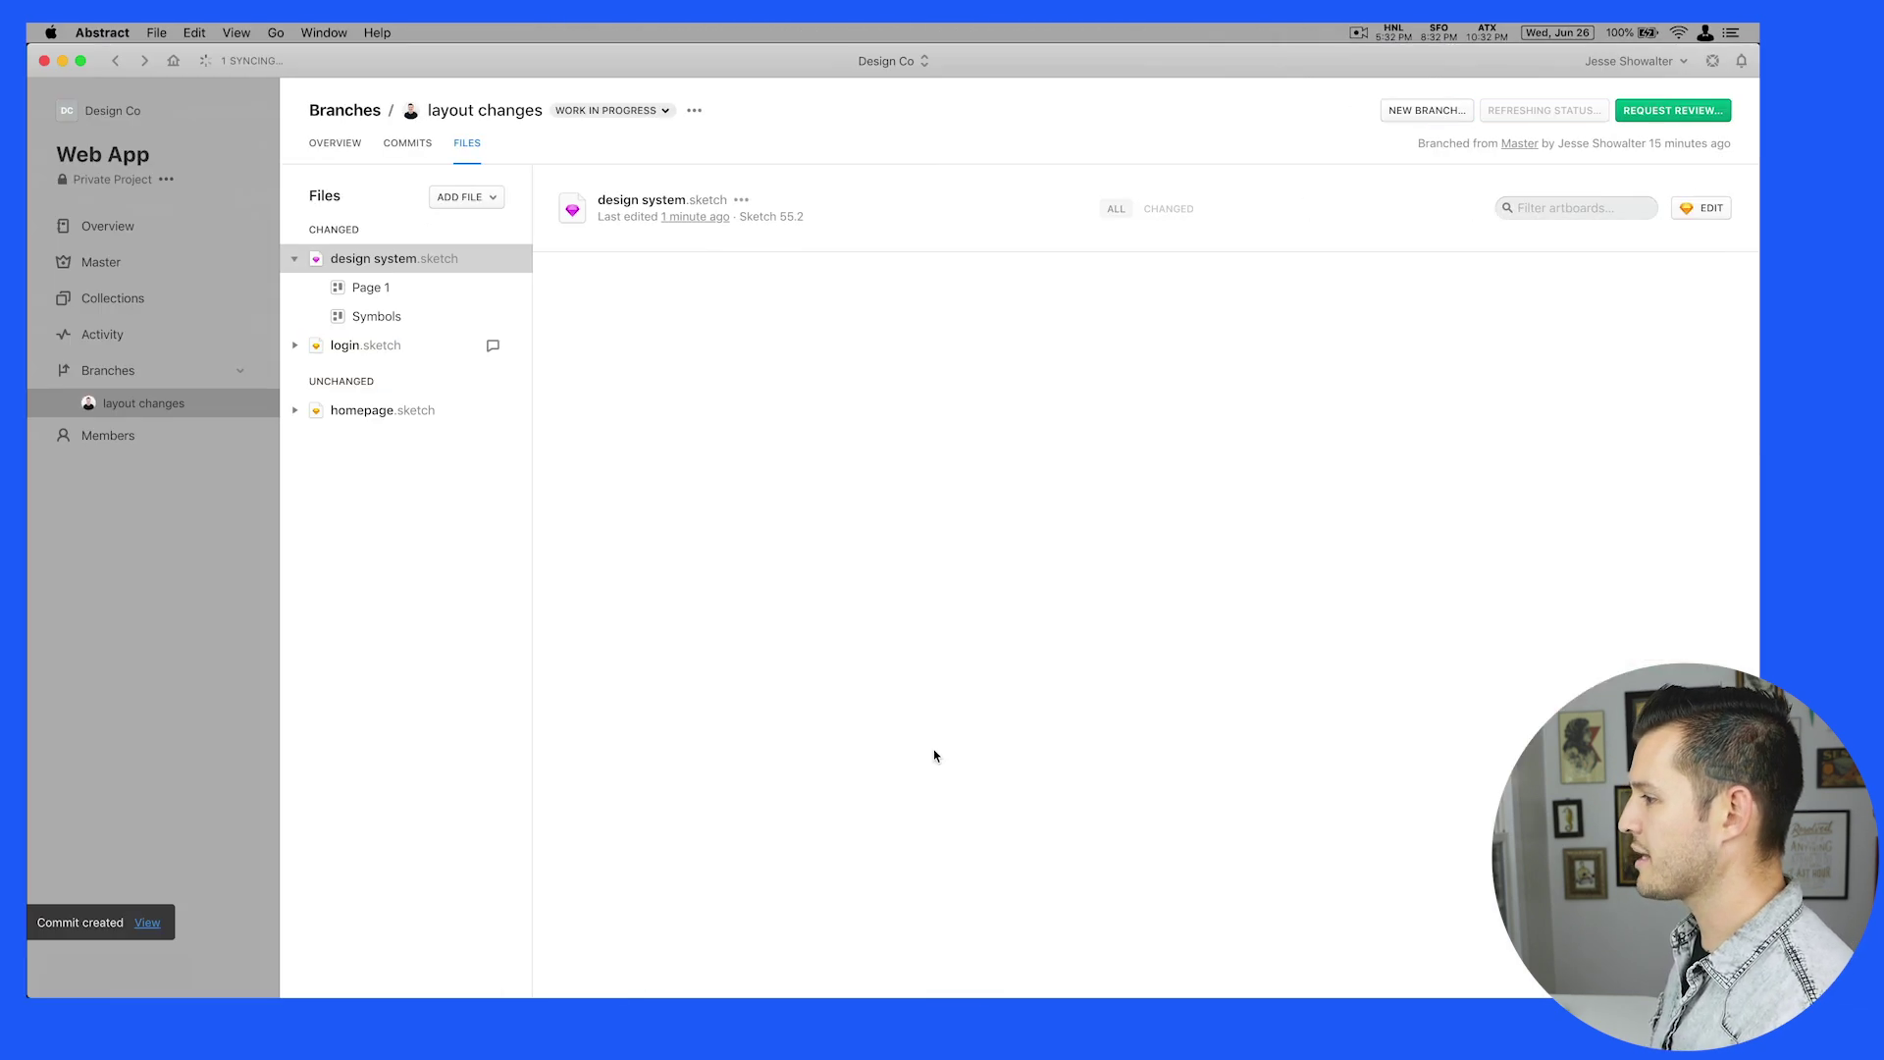
Browse the layout changes commit history, ending on the 'using design system buttons' commit
left_click(427, 149)
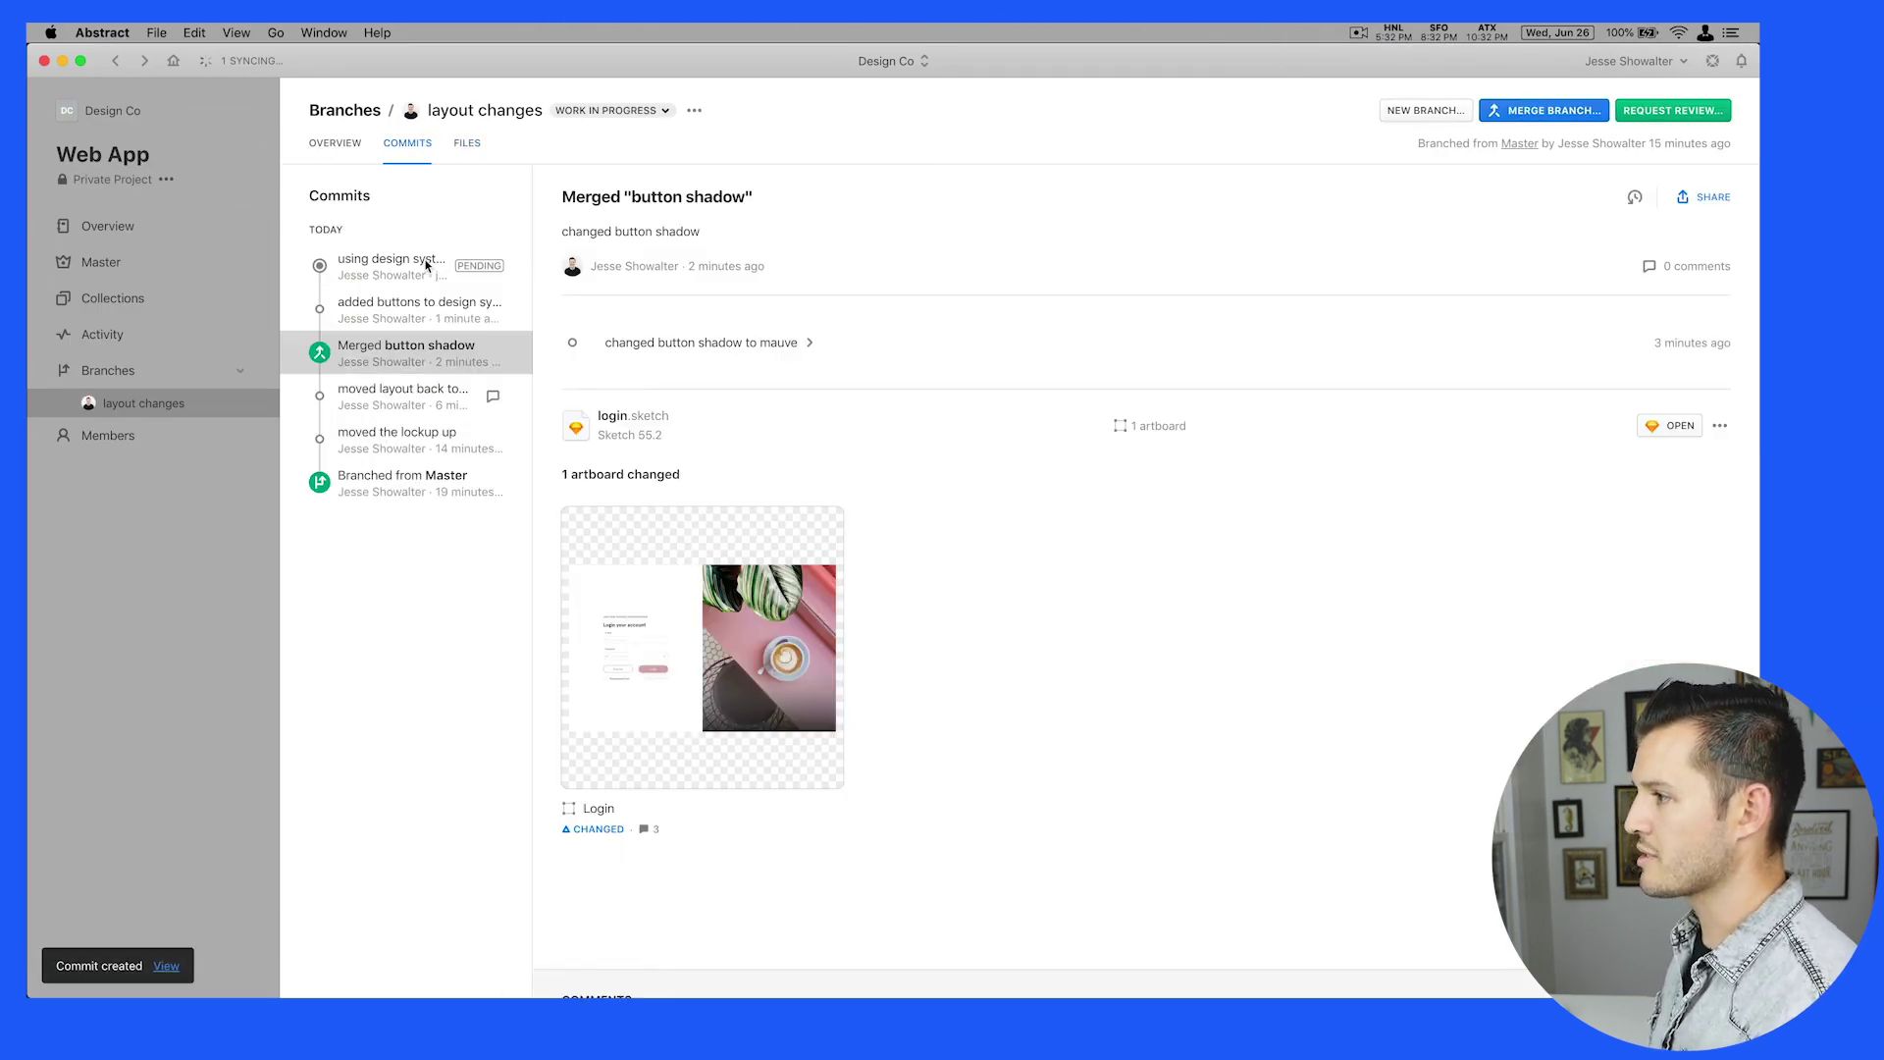
left_click(420, 308)
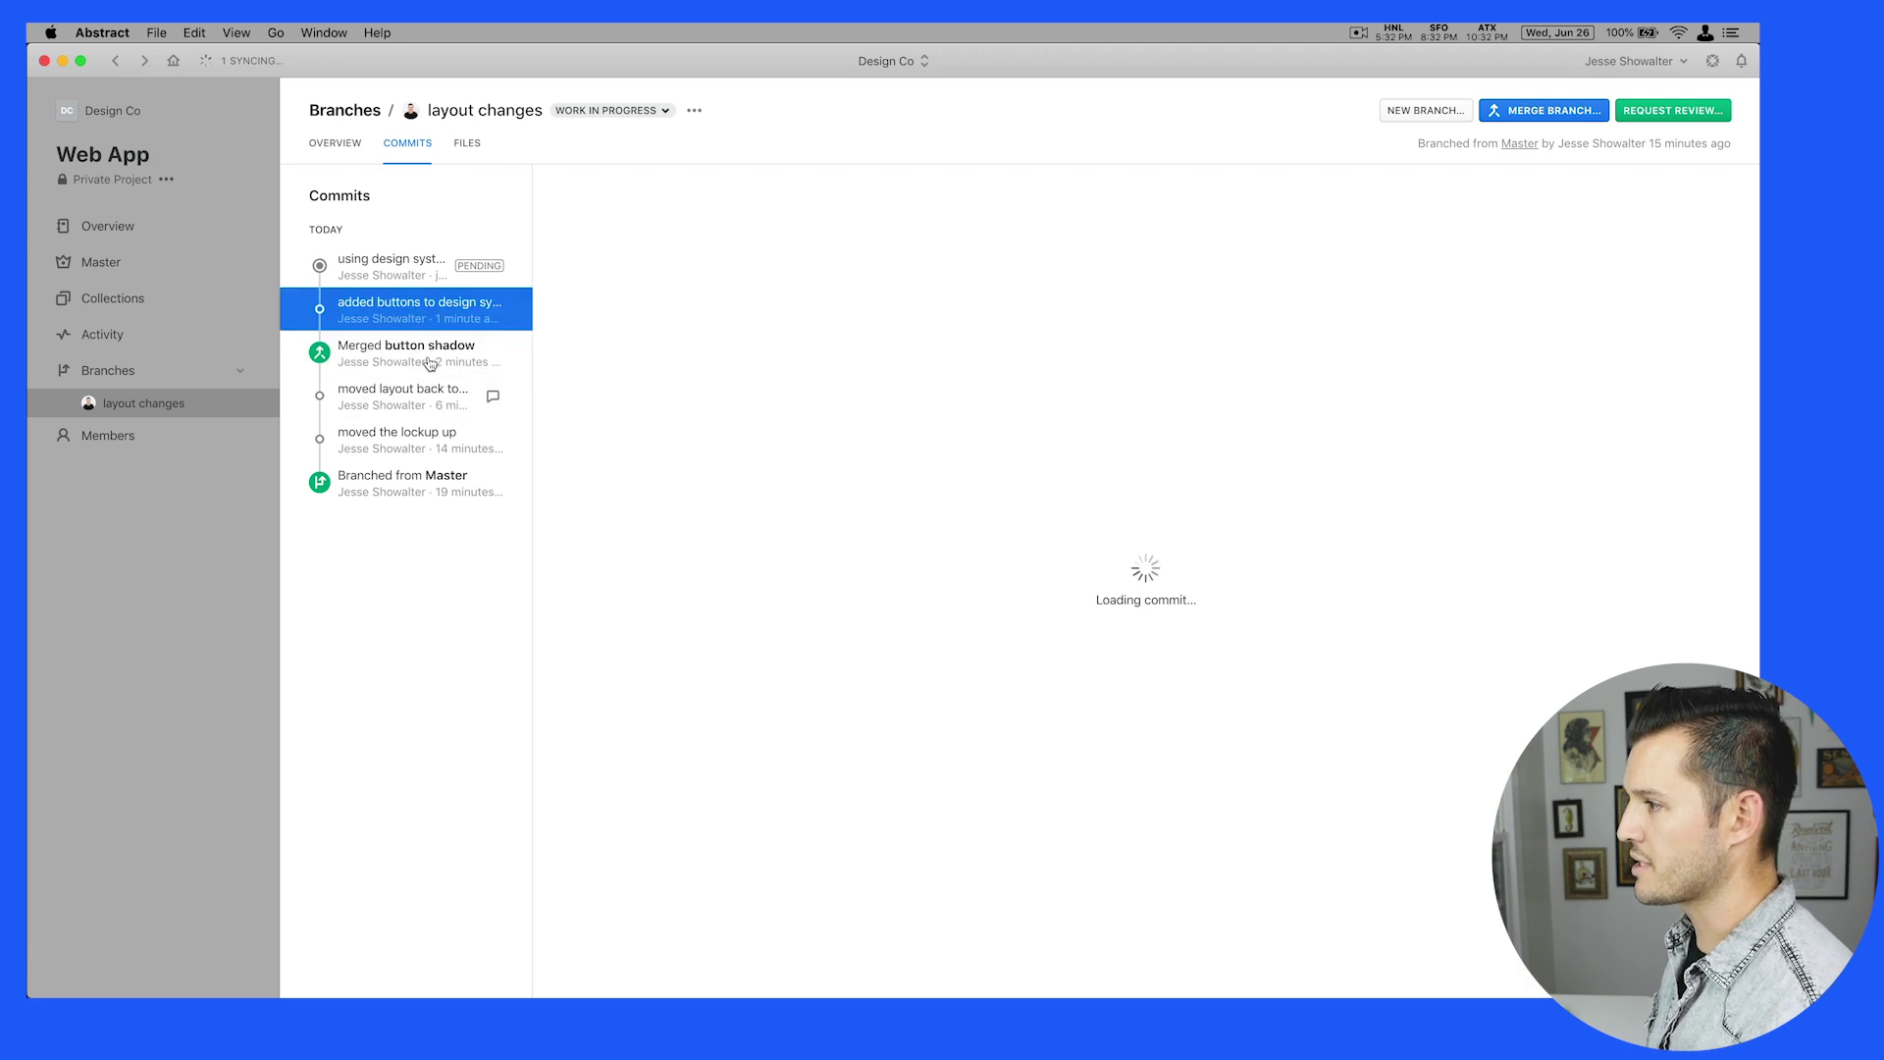
left_click(412, 267)
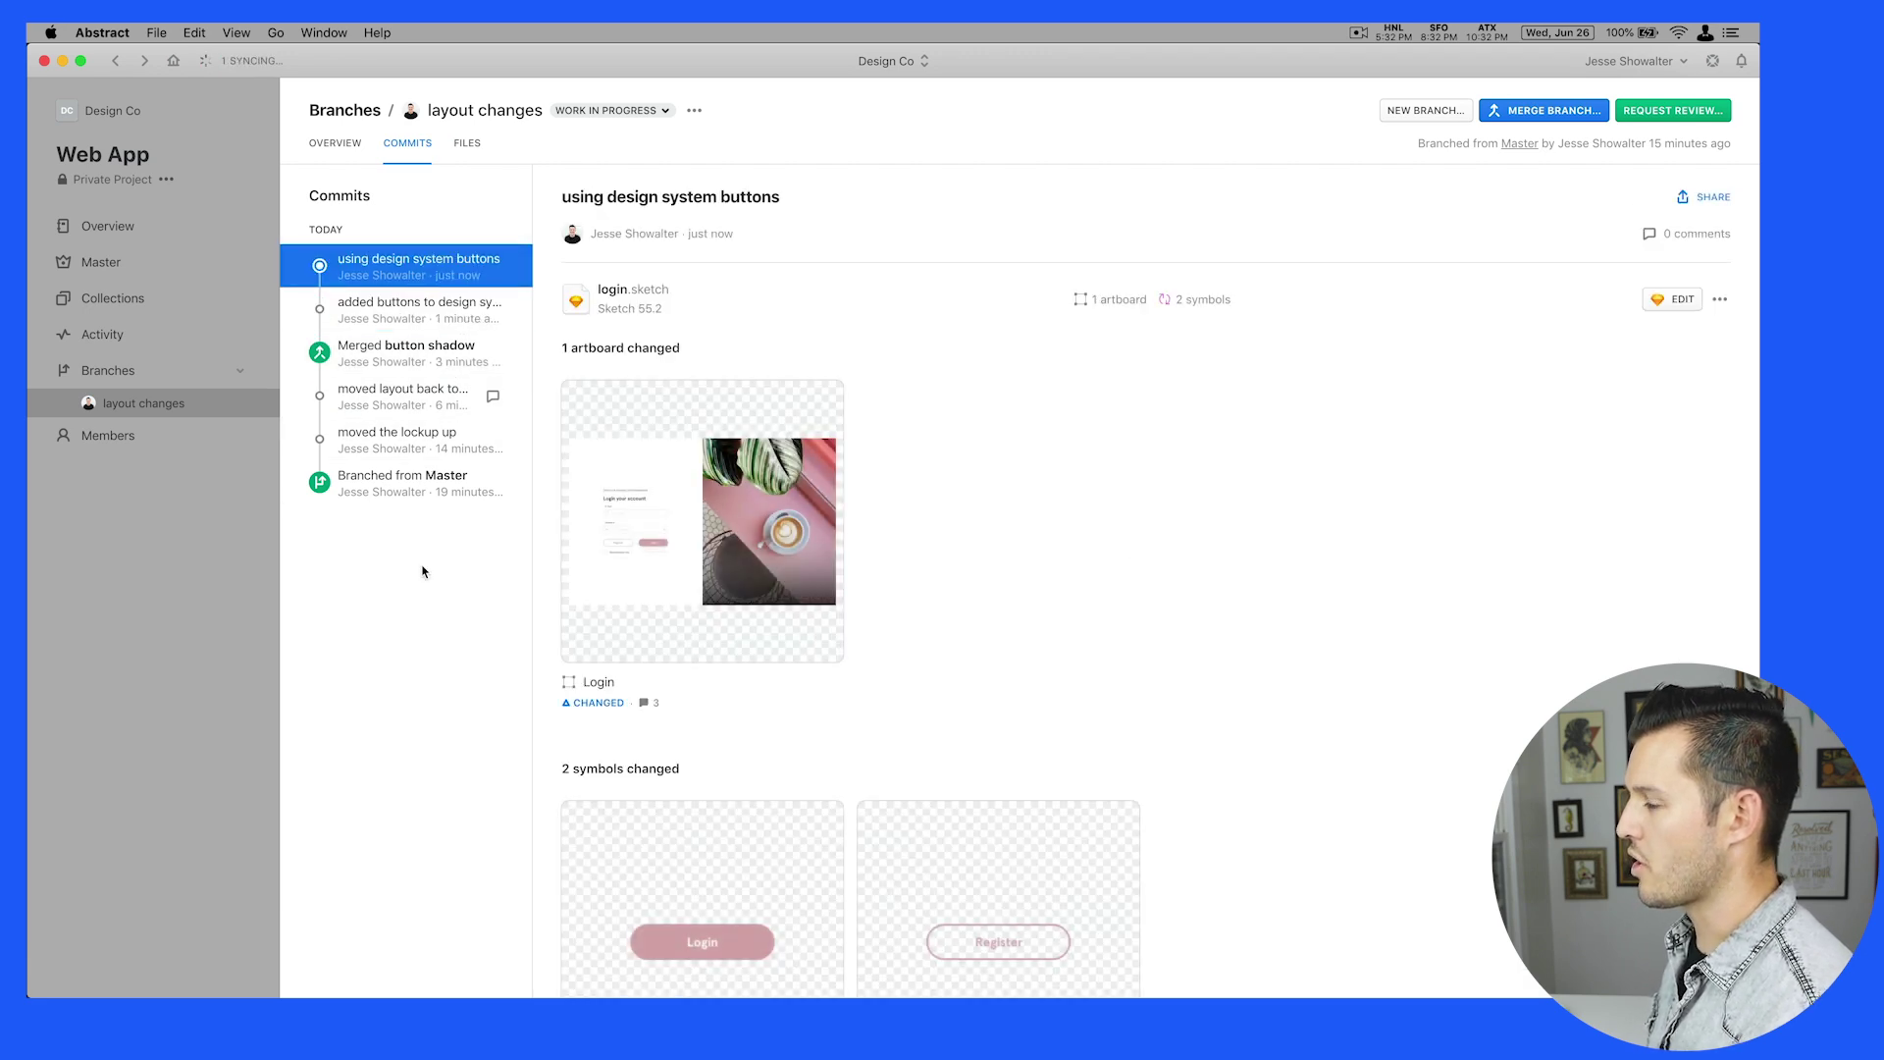